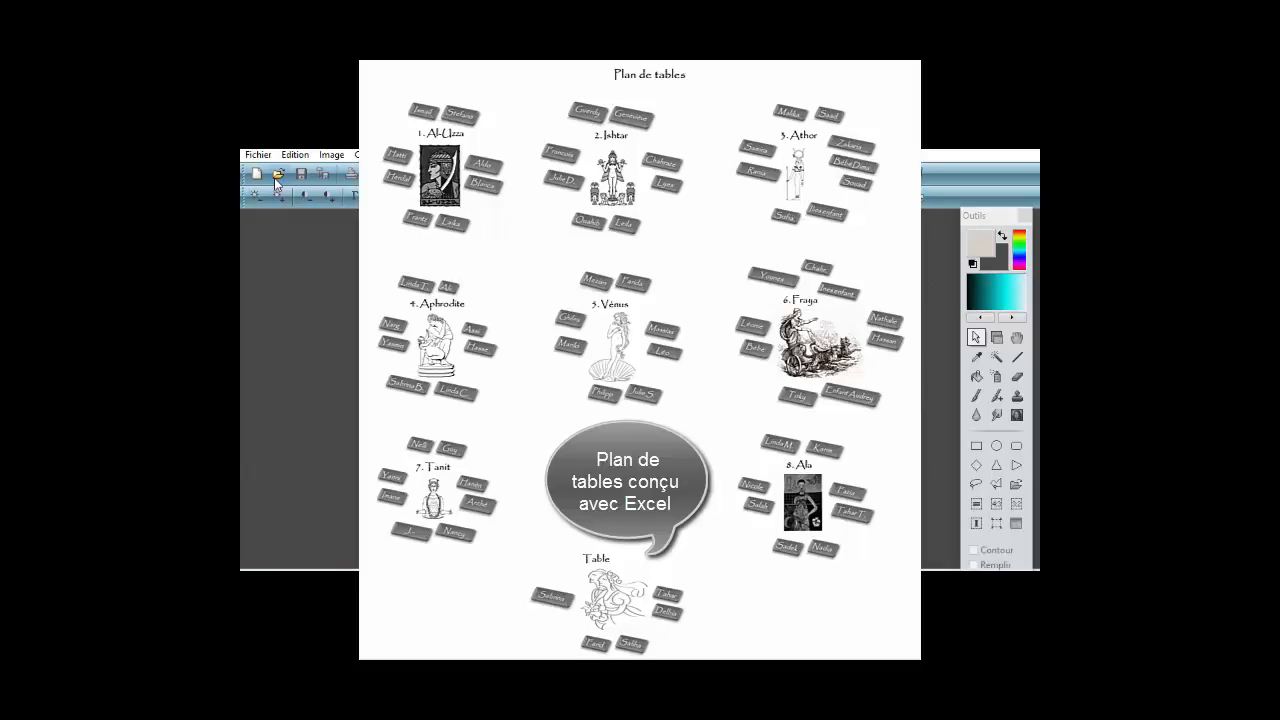
# Open the image IMG_3556 from the Lettre d'accompagnement folder.
pyautogui.click(277, 178)
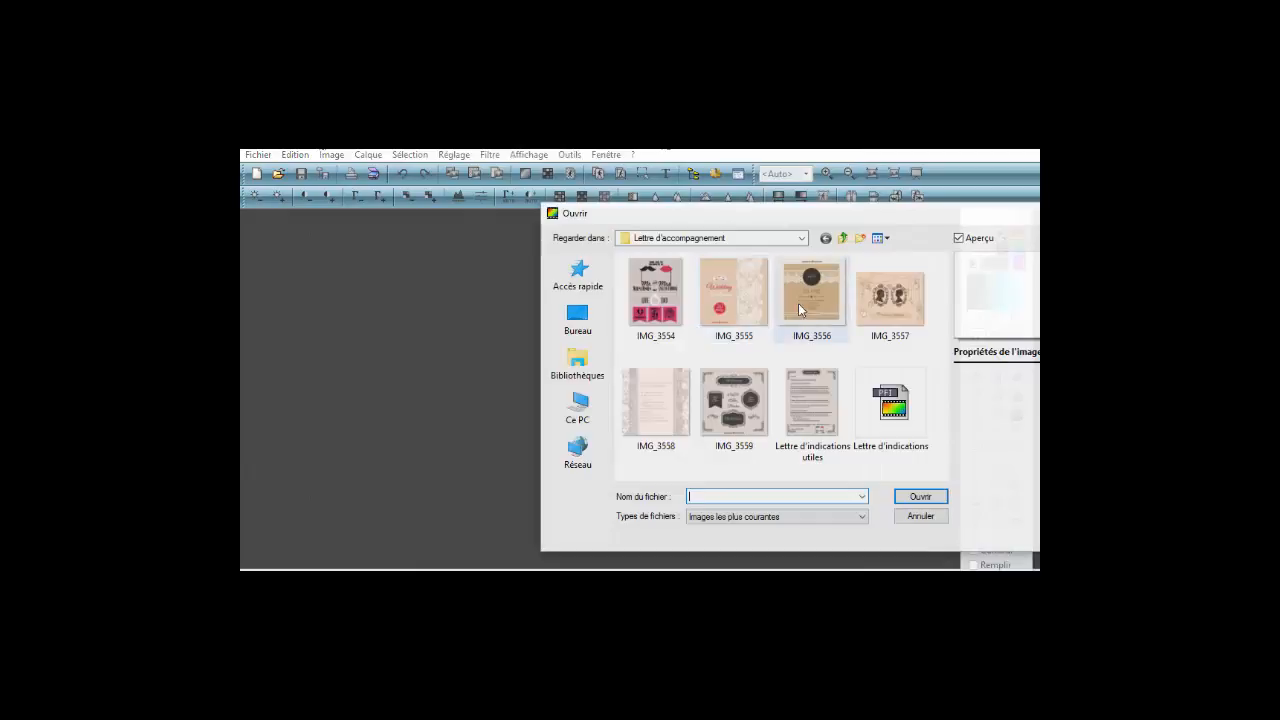
pyautogui.click(806, 306)
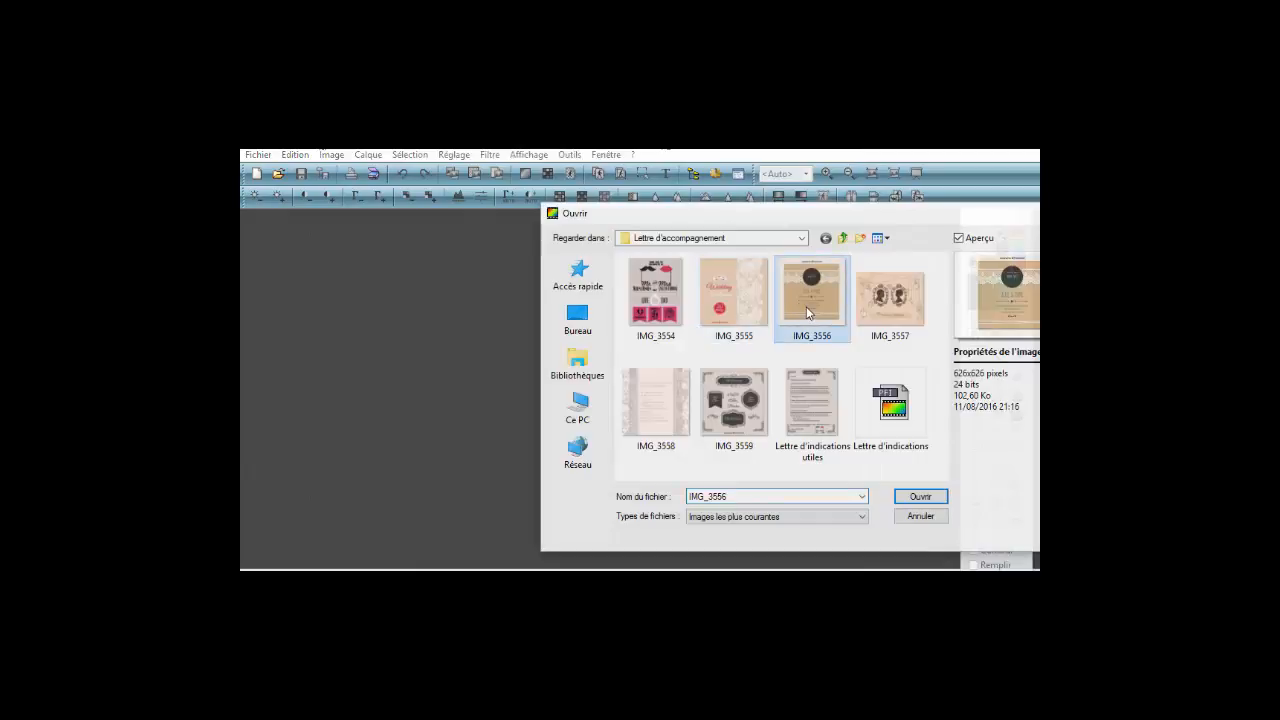
pyautogui.click(918, 497)
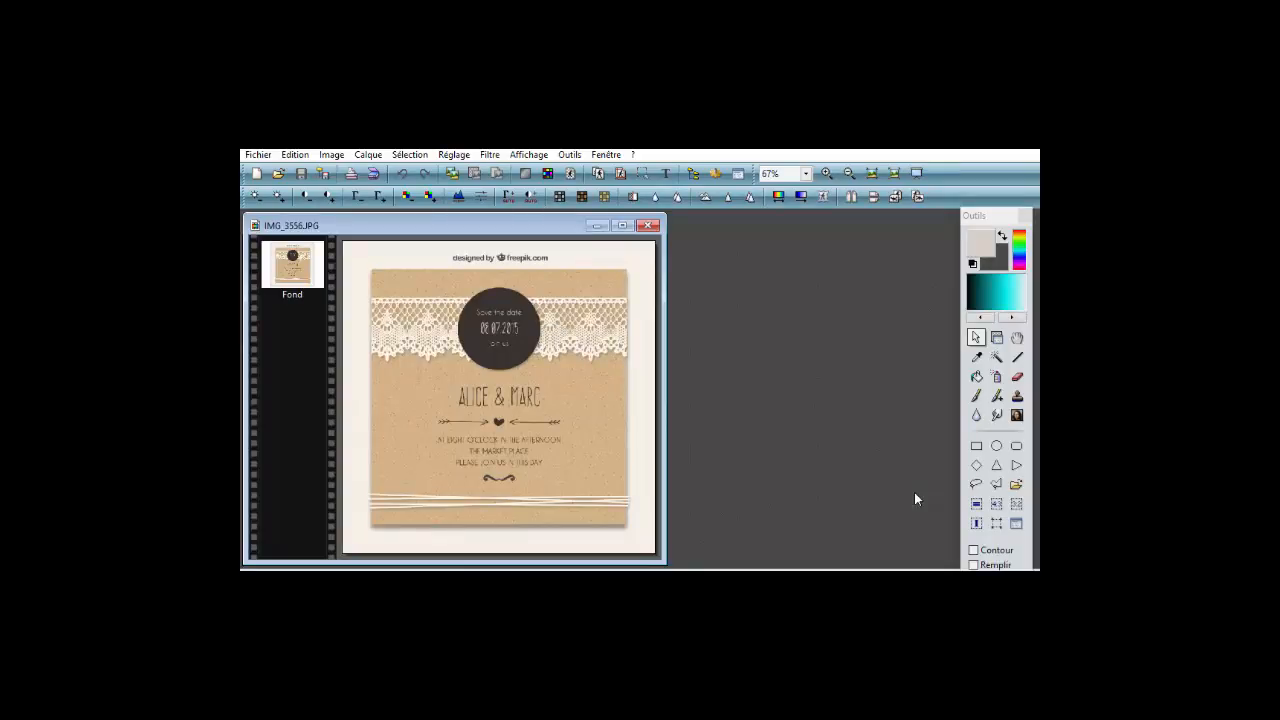
# Crop the image to the kraft-paper card, removing the pale border and the designer credit.
pyautogui.click(978, 448)
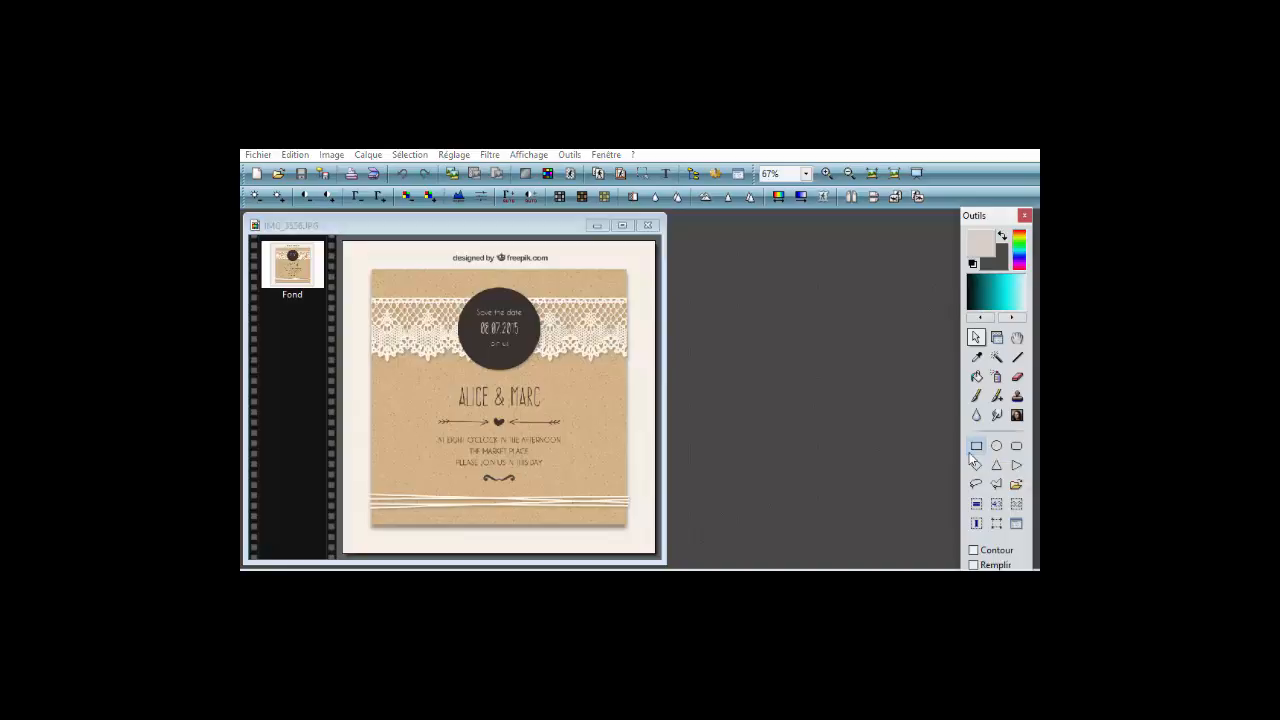
pyautogui.click(372, 268)
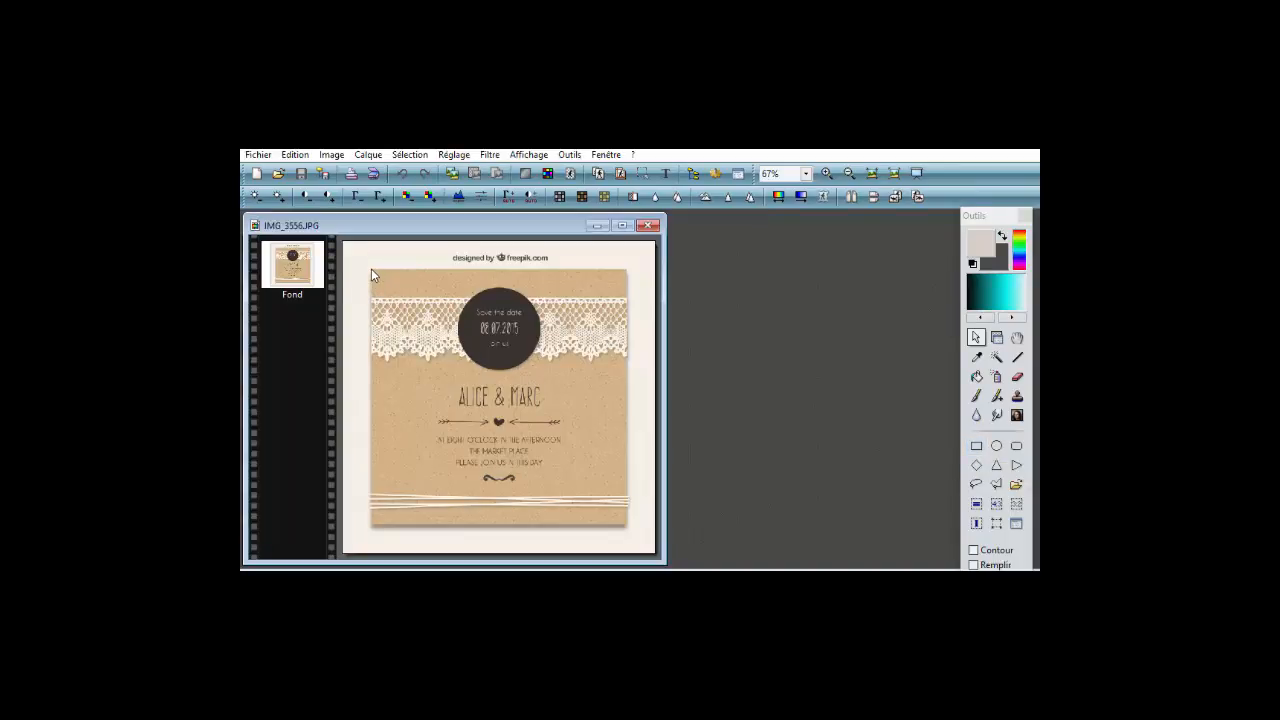
pyautogui.moveTo(372, 268); pyautogui.dragTo(631, 534)
pyautogui.click(334, 155)
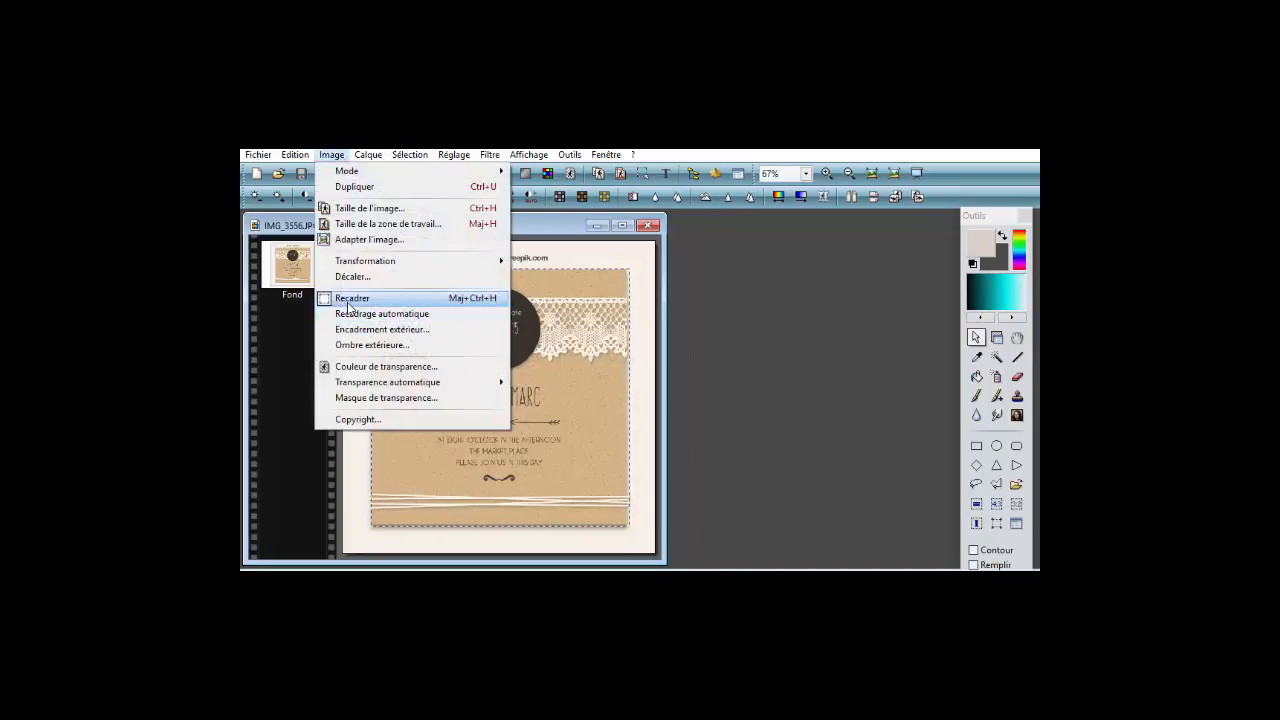
pyautogui.click(349, 299)
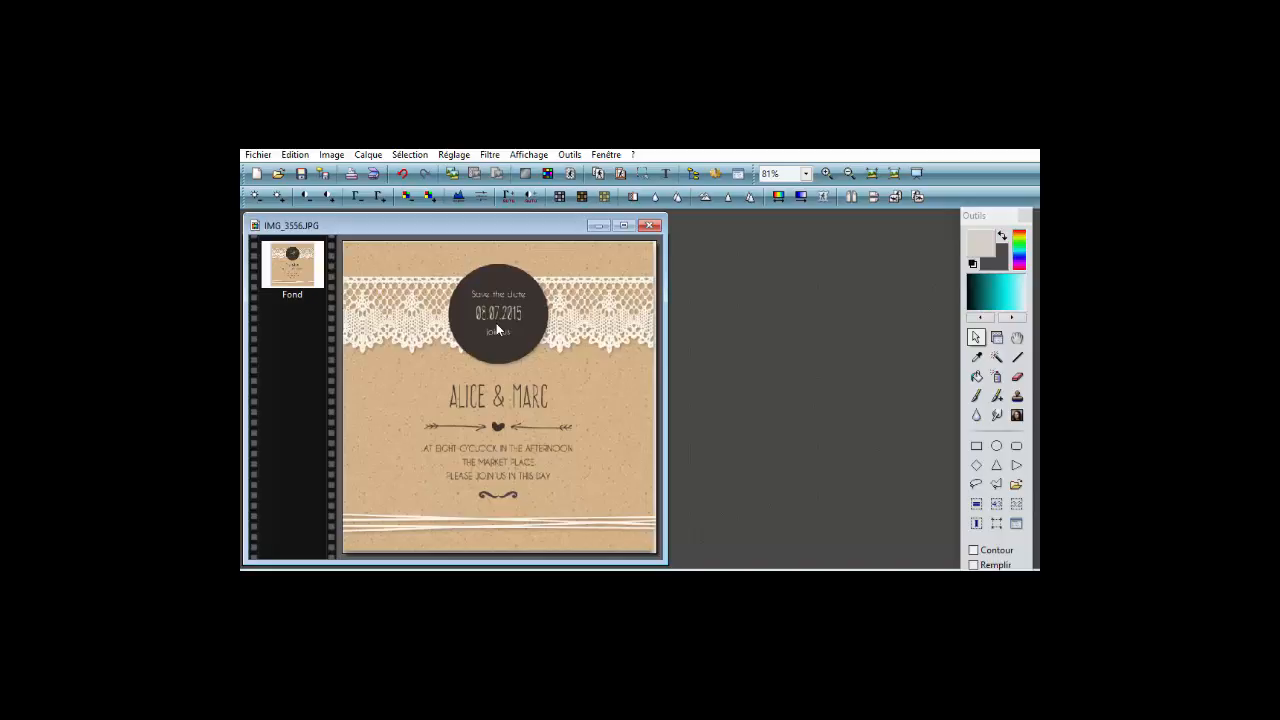
# Sample the dark circle's colour and paint over the text inside the circle with the large round brush.
pyautogui.click(976, 357)
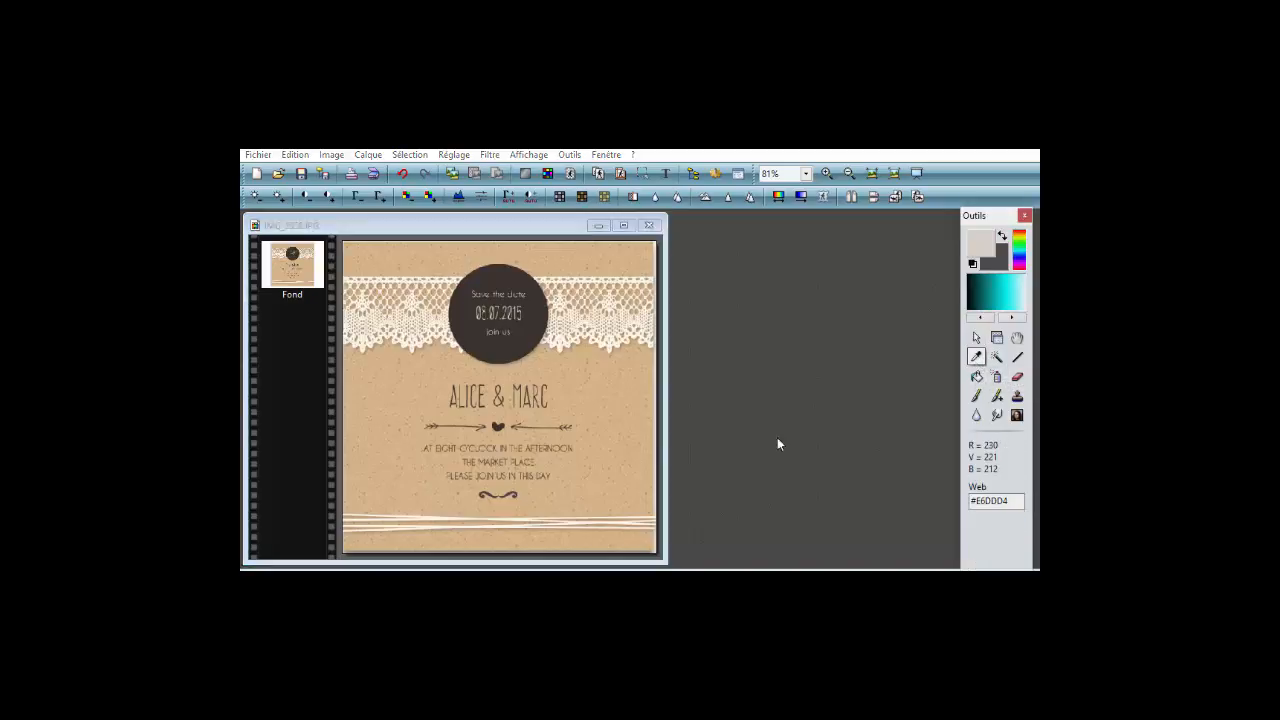
pyautogui.click(537, 316)
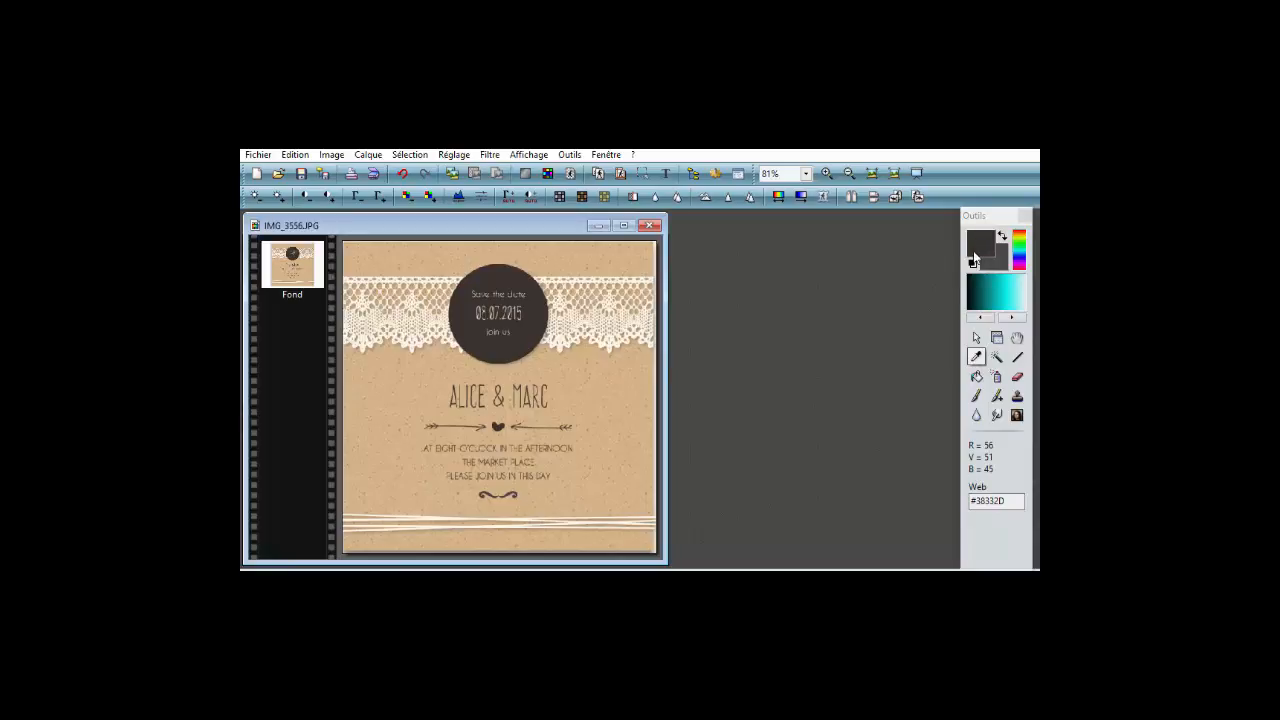
pyautogui.click(976, 376)
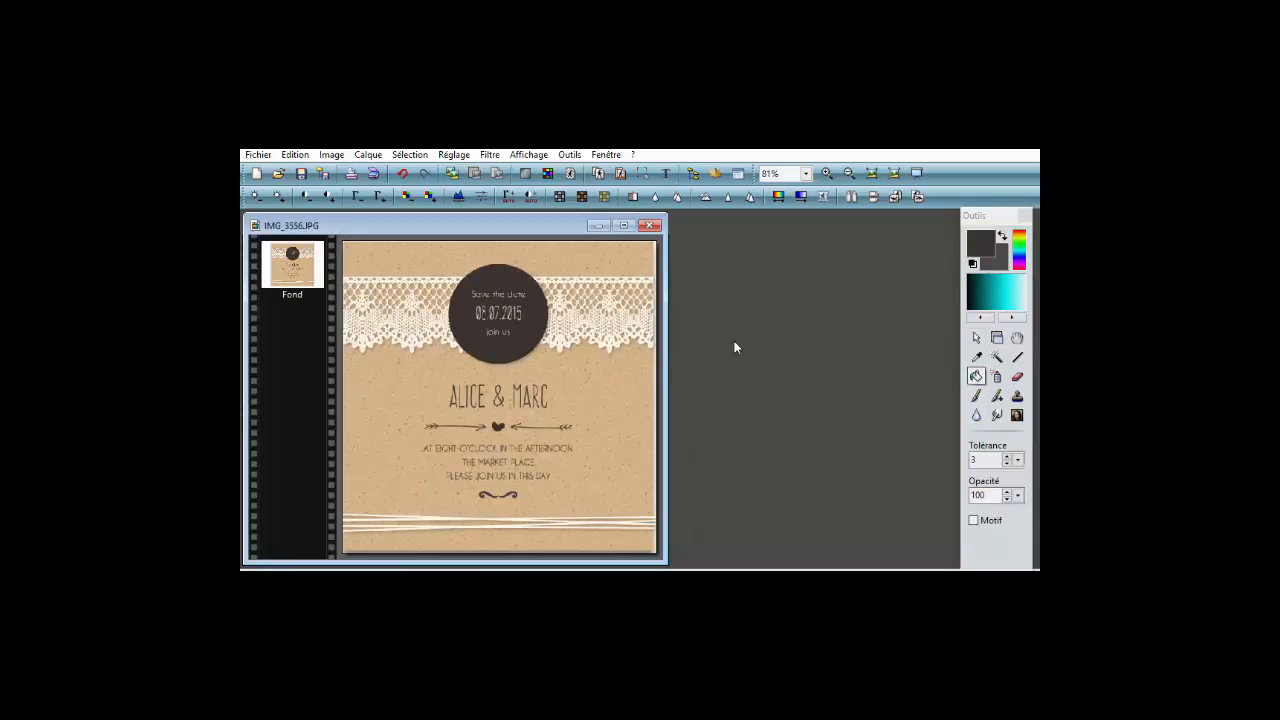
pyautogui.click(977, 396)
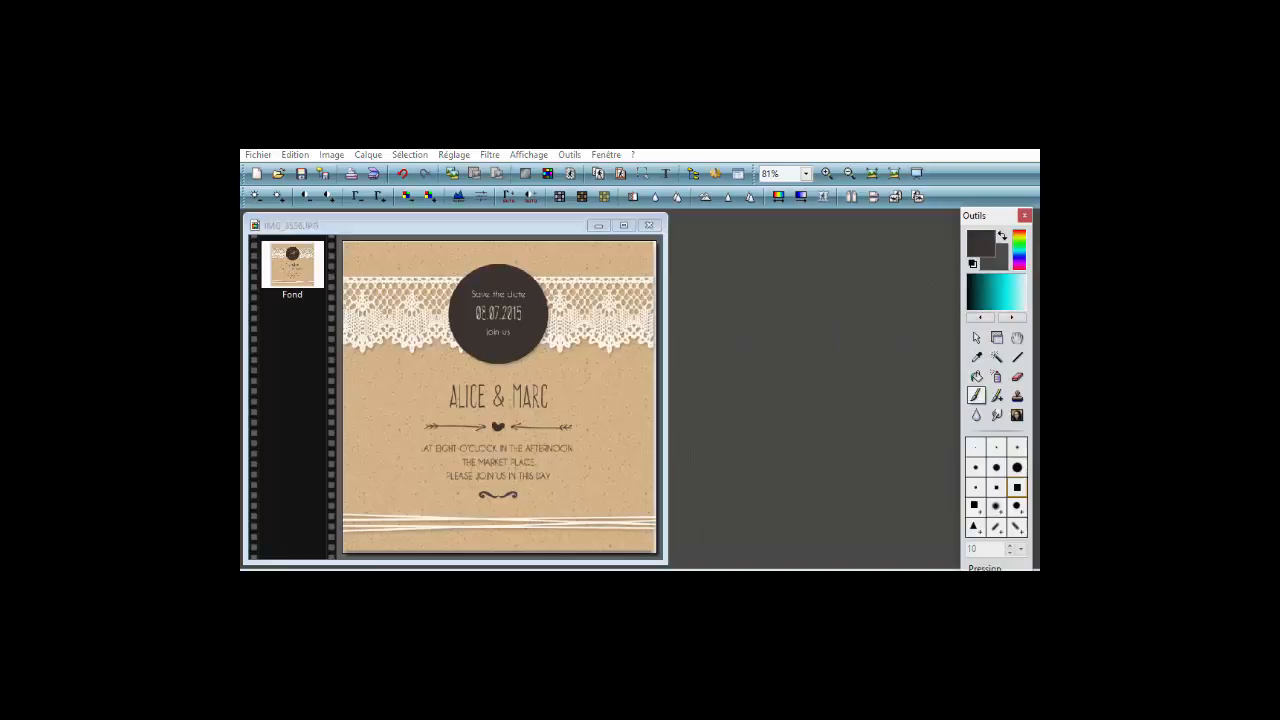
pyautogui.click(1015, 467)
pyautogui.moveTo(475, 312)
pyautogui.mouseDown()
pyautogui.moveTo(498, 324)
pyautogui.moveTo(477, 299)
pyautogui.moveTo(505, 312)
pyautogui.moveTo(502, 298)
pyautogui.moveTo(510, 315)
pyautogui.moveTo(519, 292)
pyautogui.moveTo(494, 332)
pyautogui.moveTo(513, 331)
pyautogui.moveTo(484, 322)
pyautogui.moveTo(498, 307)
pyautogui.mouseUp()
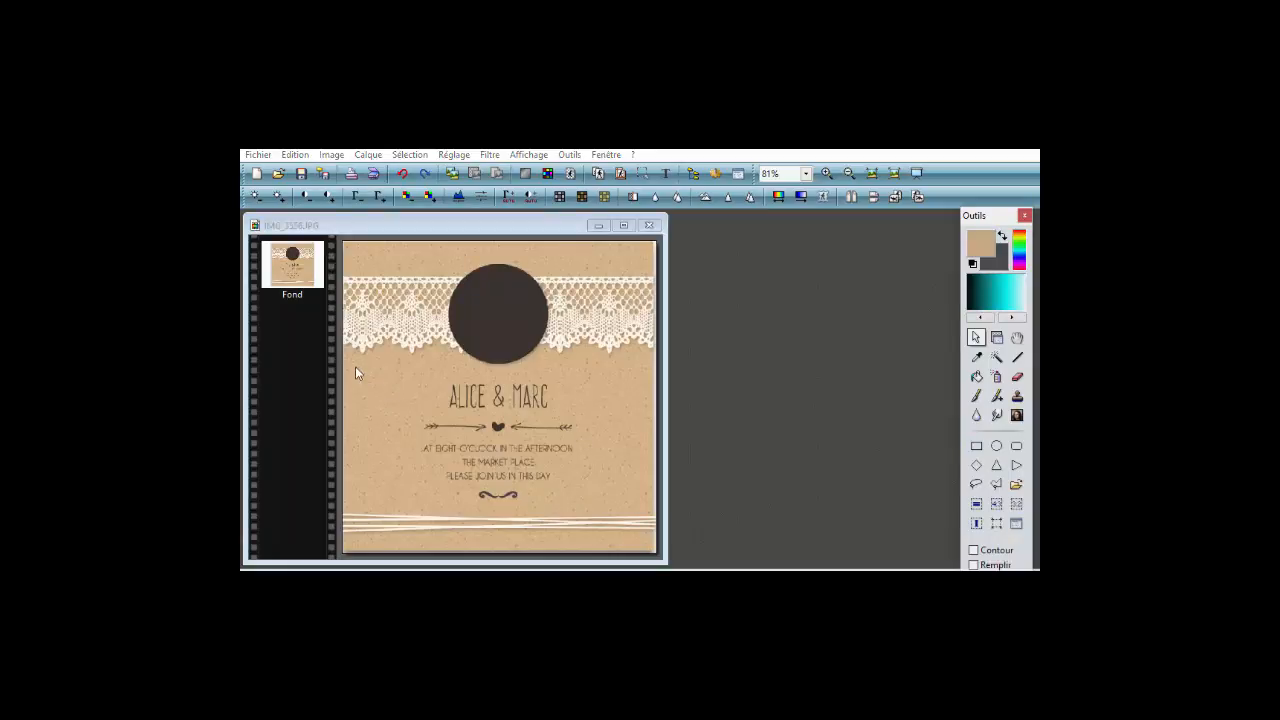
# Copy a blank patch of kraft paper and paste it over the couple's names, the arrows and the first text line.
pyautogui.moveTo(351, 364); pyautogui.dragTo(416, 451)
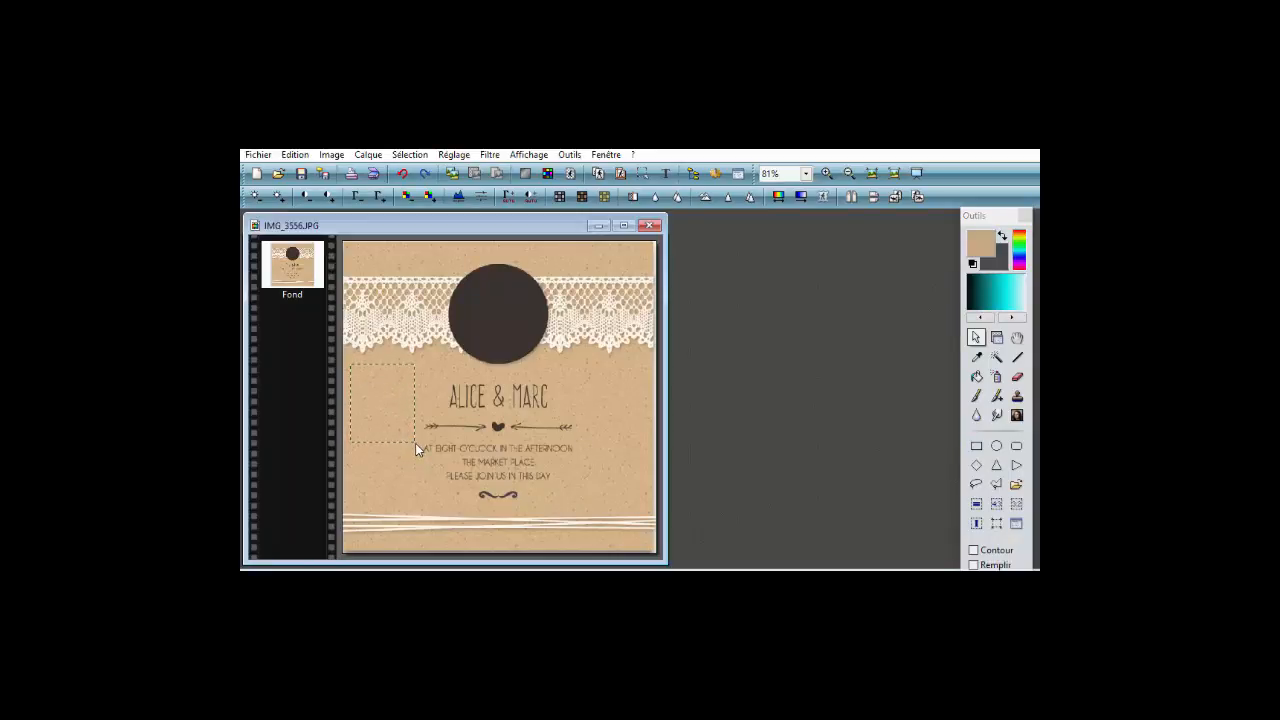
pyautogui.hotkey('ctrl', 'c')
pyautogui.hotkey('ctrl', 'v')
pyautogui.moveTo(431, 425); pyautogui.dragTo(541, 443)
pyautogui.hotkey('ctrl', 'v')
pyautogui.hotkey('ctrl', 'v')
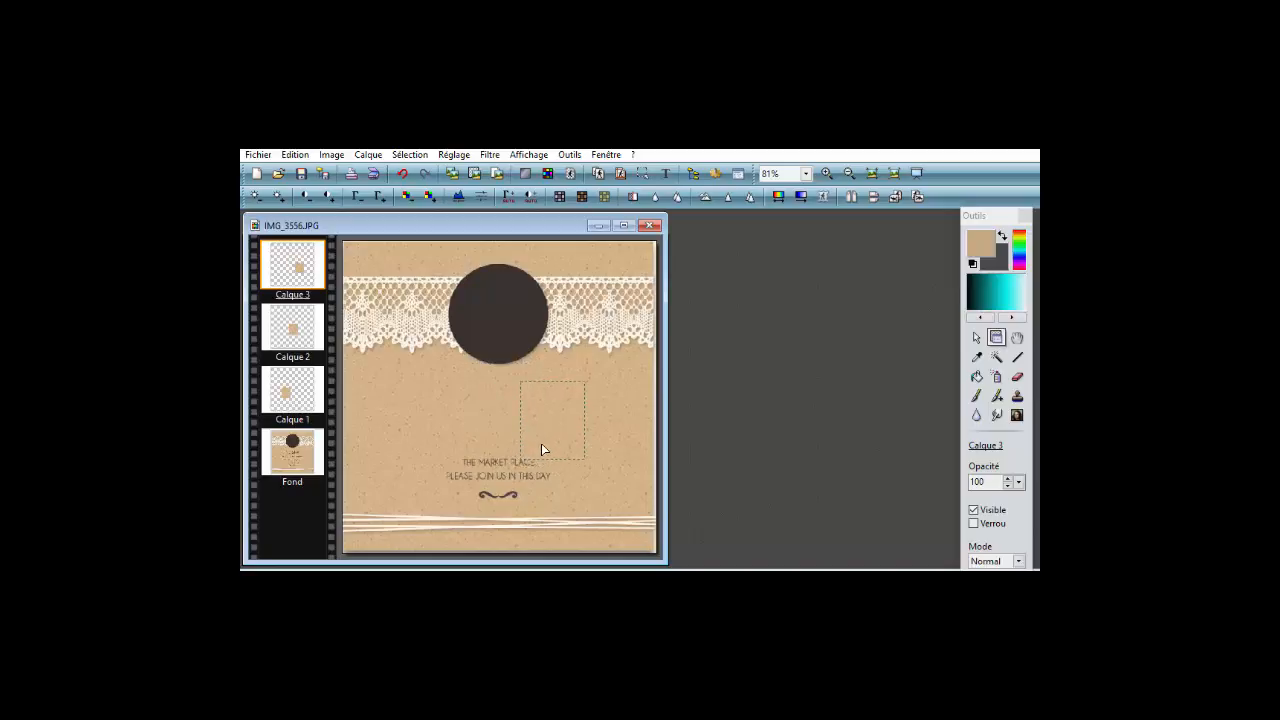
# Paste more kraft-paper patches over the remaining two text lines above the small ornament.
pyautogui.hotkey('ctrl', 'v')
pyautogui.moveTo(488, 397); pyautogui.dragTo(462, 438)
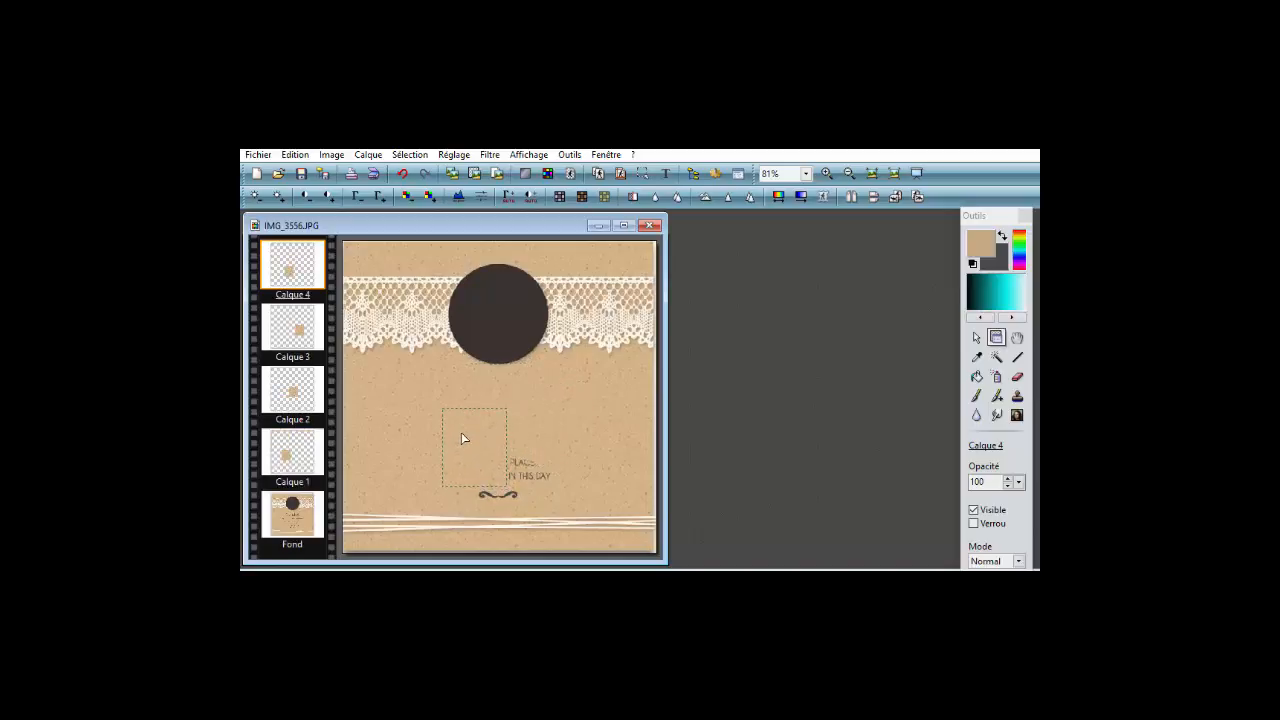
pyautogui.hotkey('ctrl', 'v')
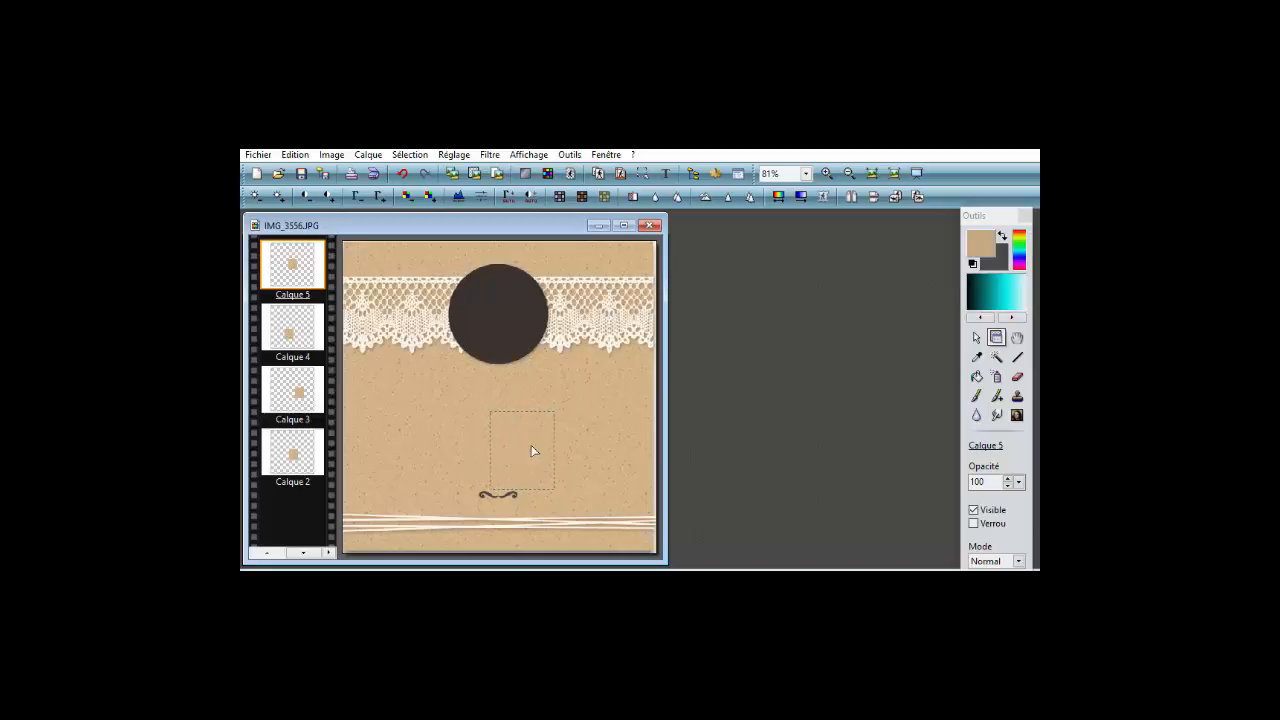
pyautogui.moveTo(535, 441); pyautogui.dragTo(536, 441)
# Open the image size settings and switch to the Calculator app.
pyautogui.click(330, 155)
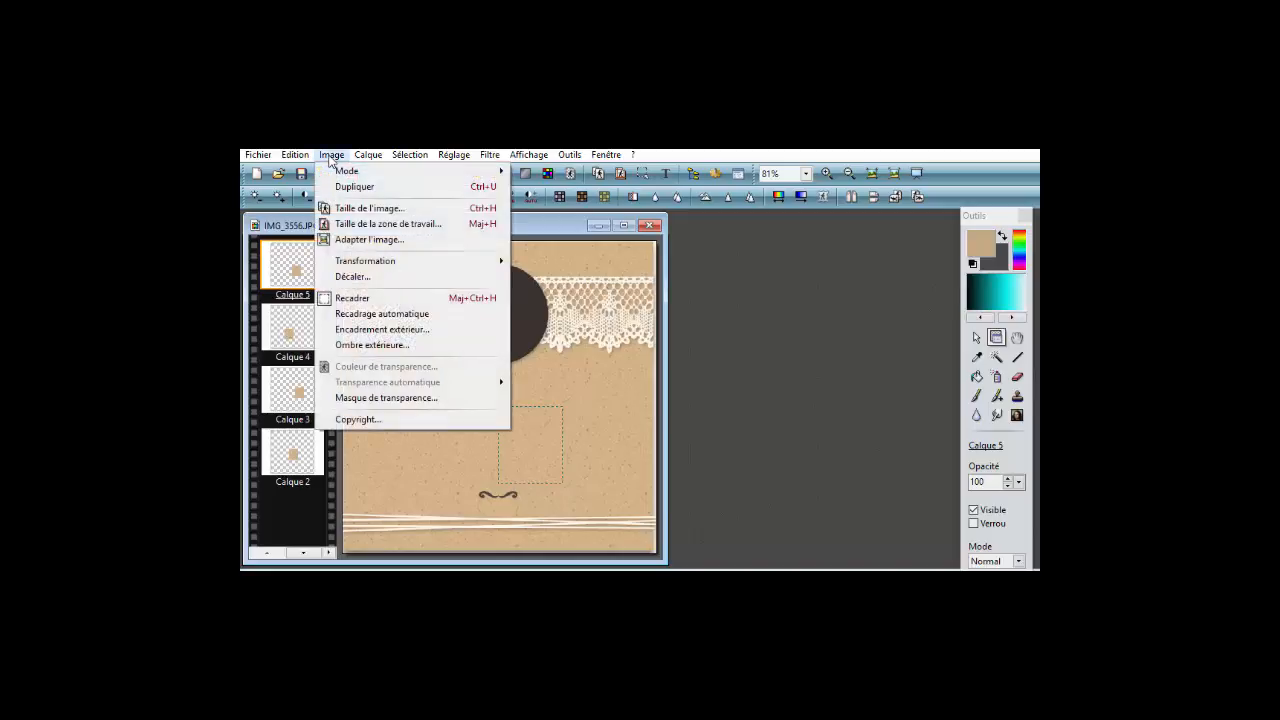
pyautogui.click(362, 208)
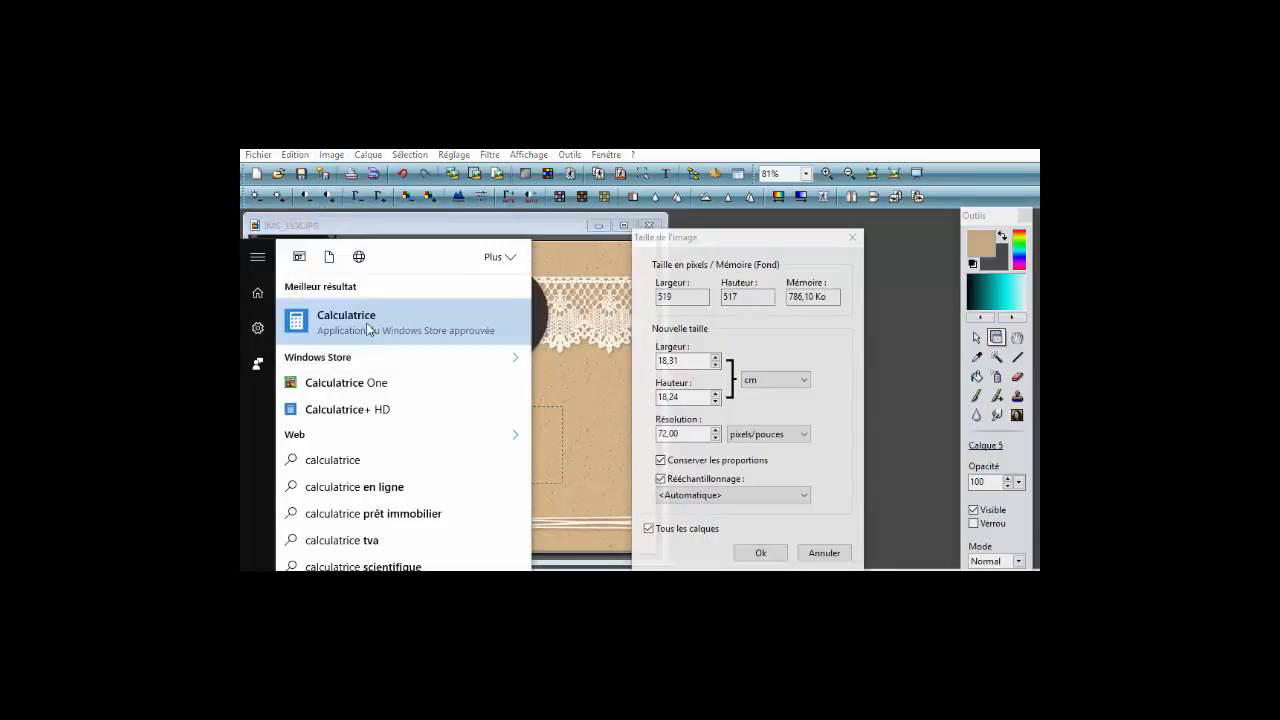
pyautogui.click(368, 328)
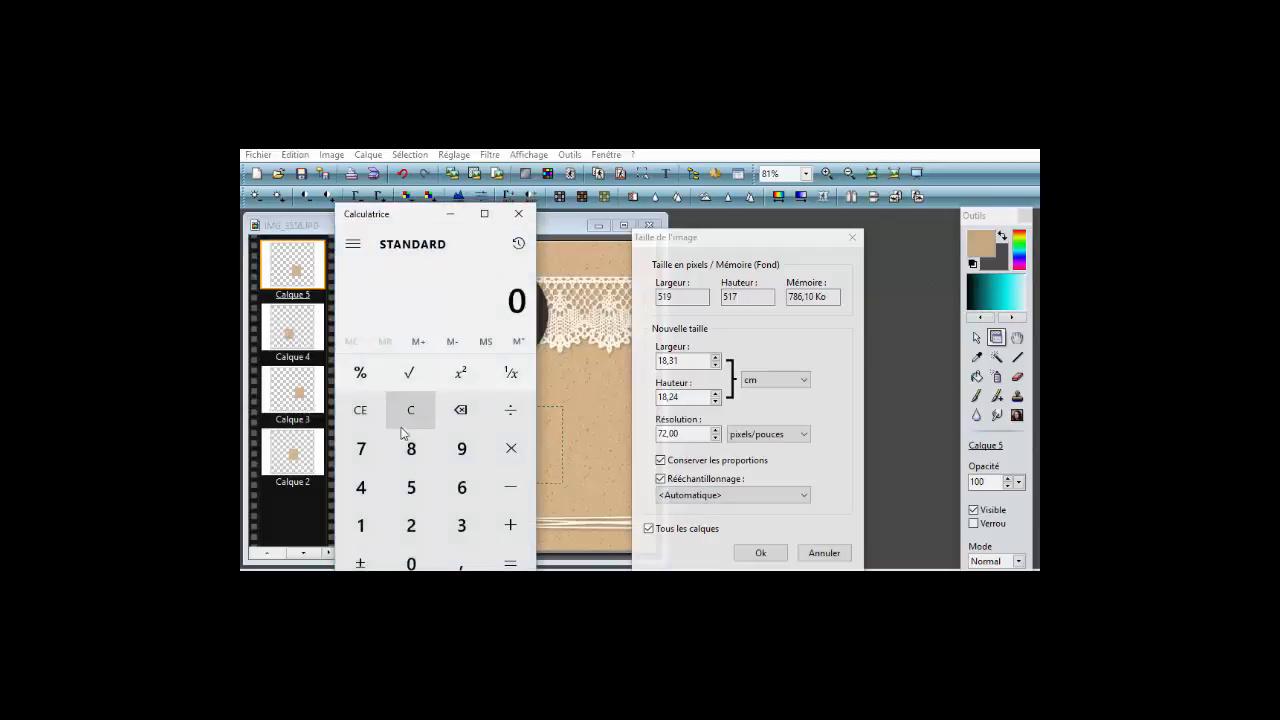
pyautogui.click(411, 449)
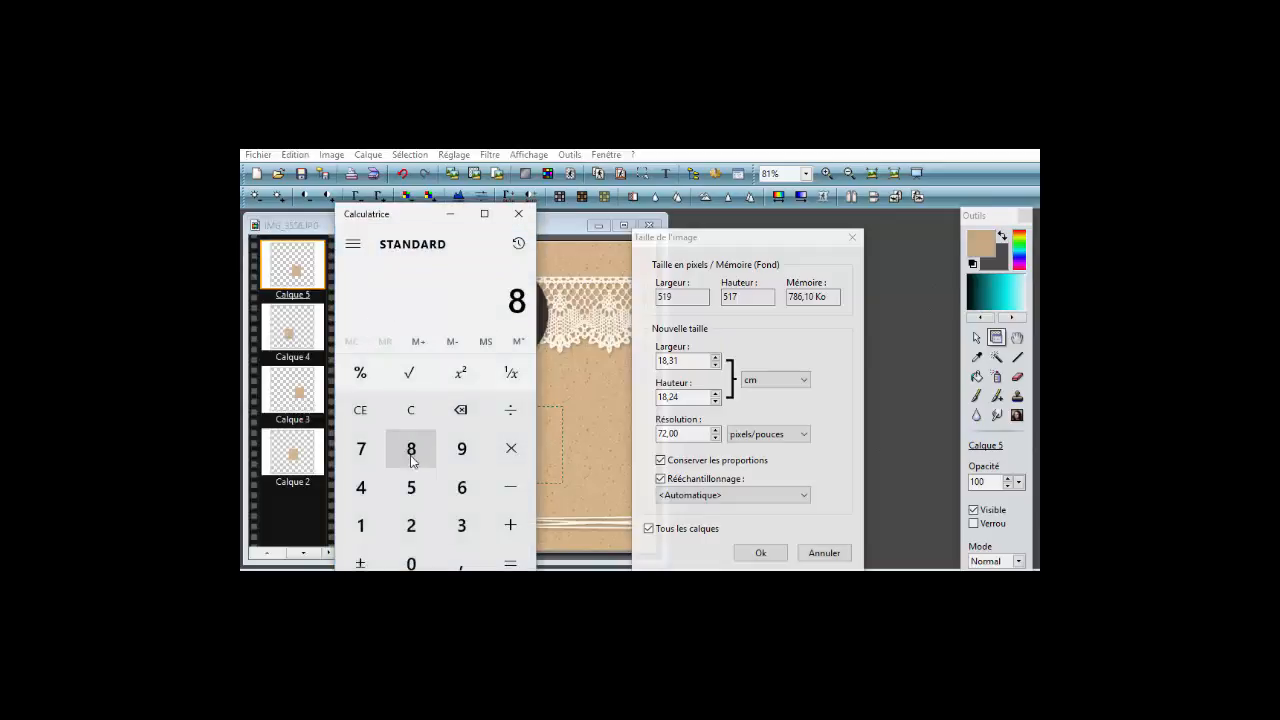
pyautogui.click(460, 563)
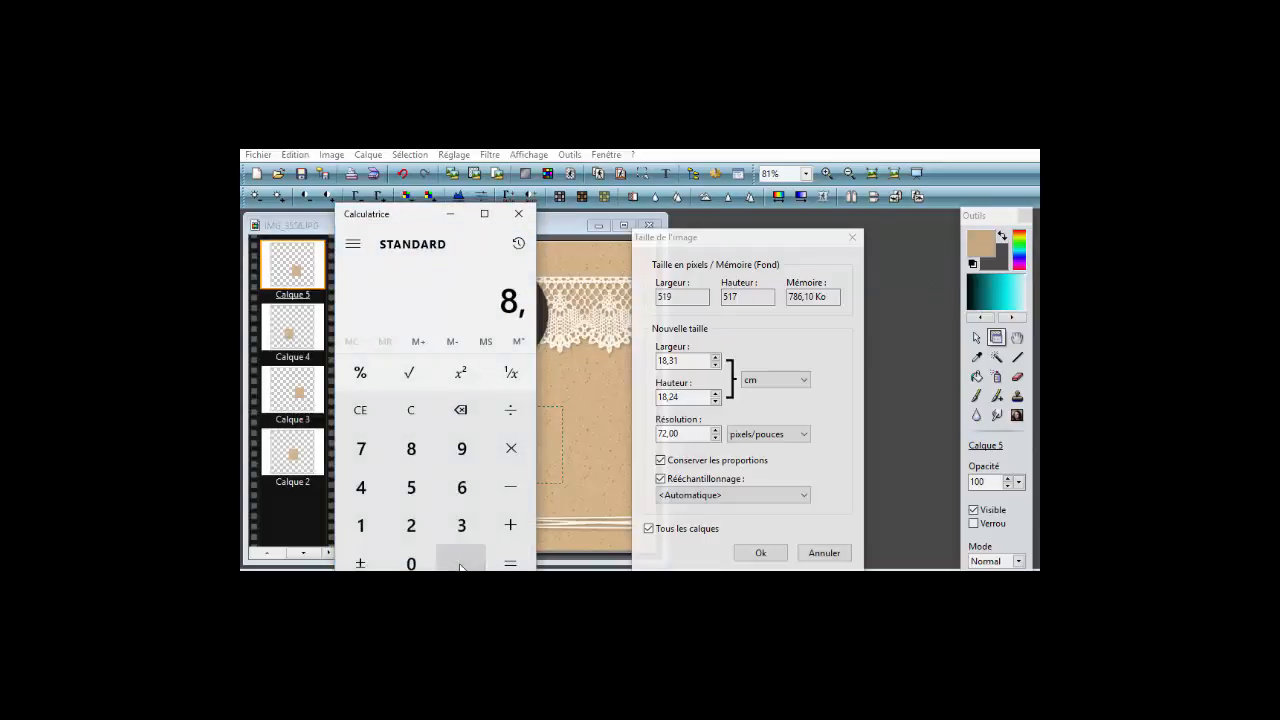
pyautogui.click(412, 425)
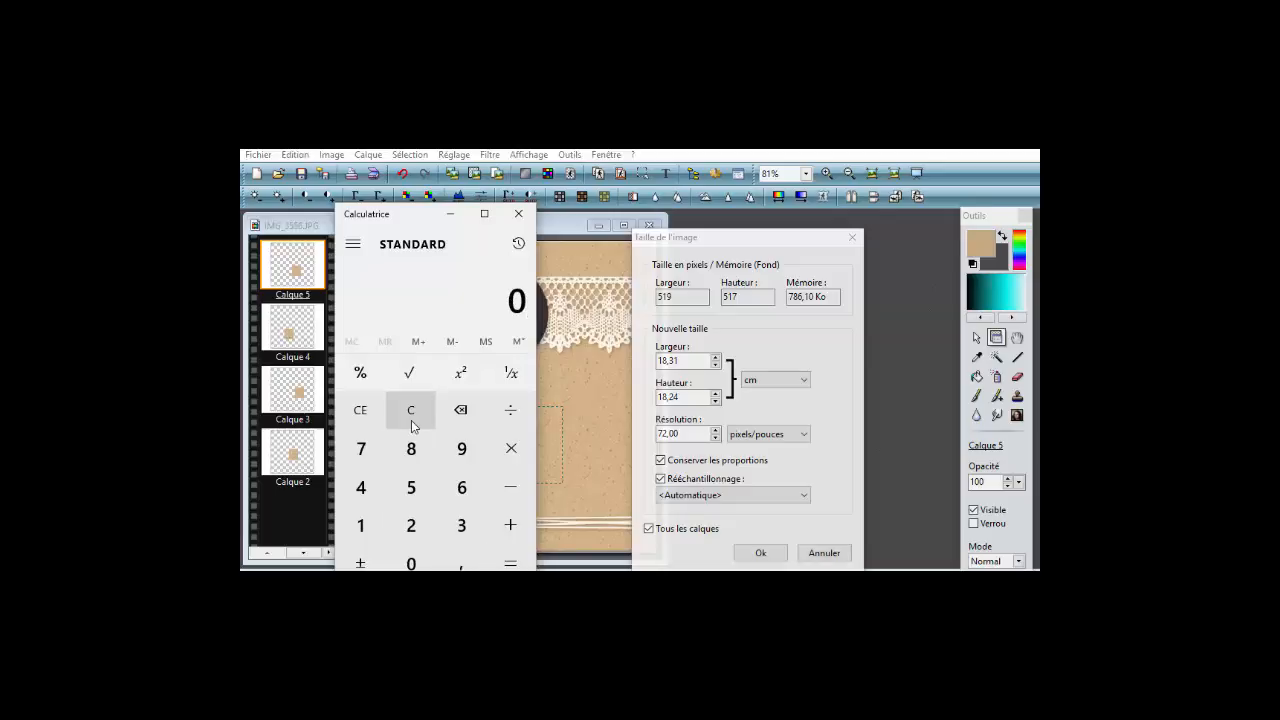
# Calculate 7,5 divided by 2.
pyautogui.click(368, 453)
pyautogui.click(461, 562)
pyautogui.click(412, 487)
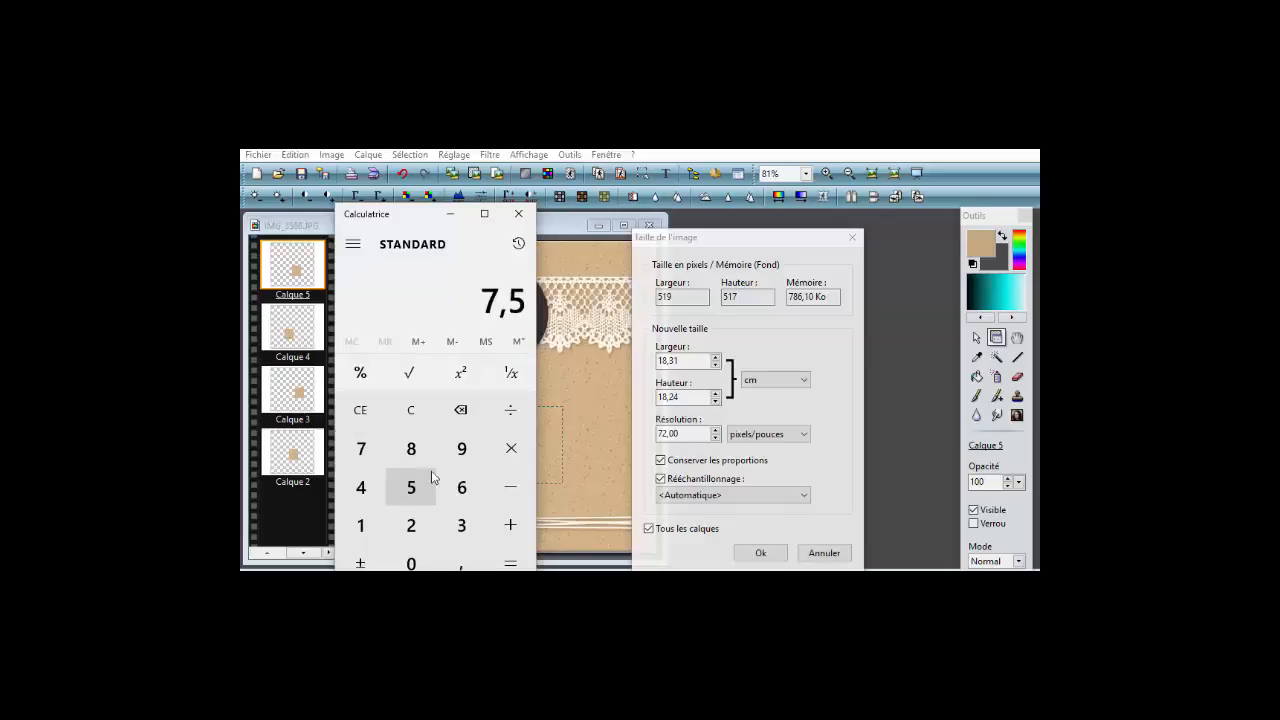
pyautogui.click(510, 410)
pyautogui.click(413, 526)
pyautogui.click(510, 562)
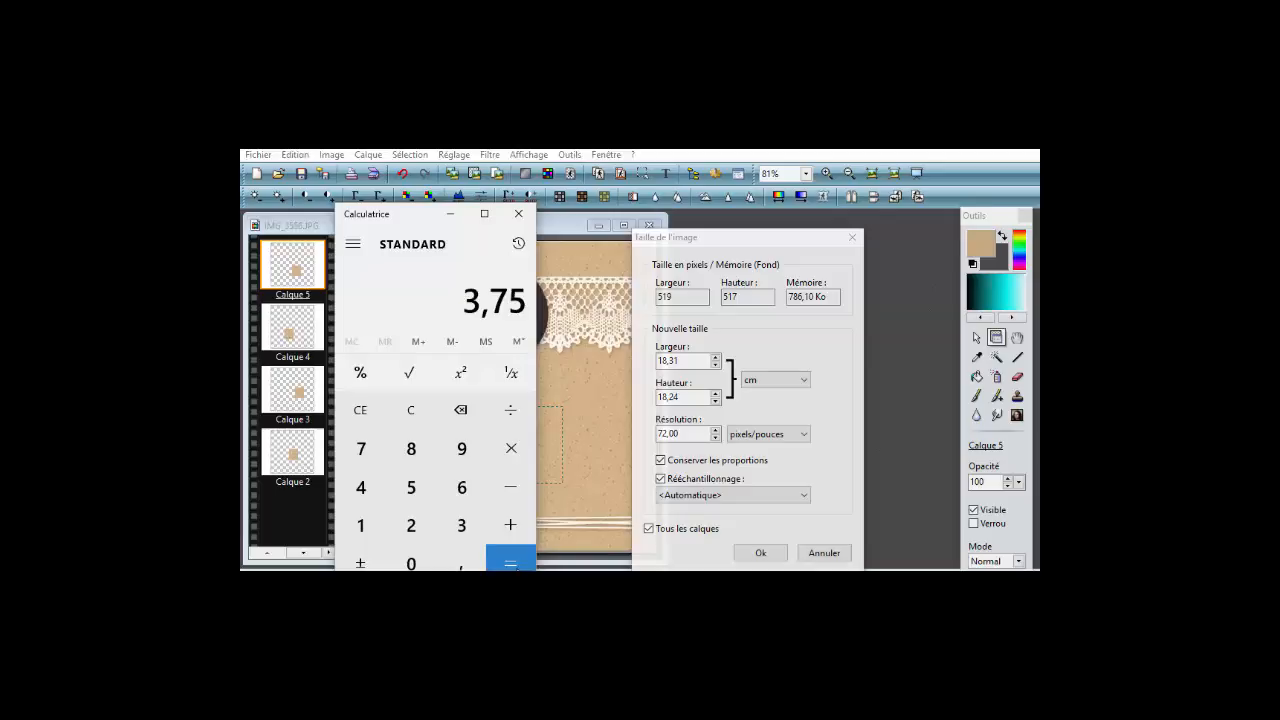
# Calculate 10 divided by 3, and close the calculator.
pyautogui.click(366, 535)
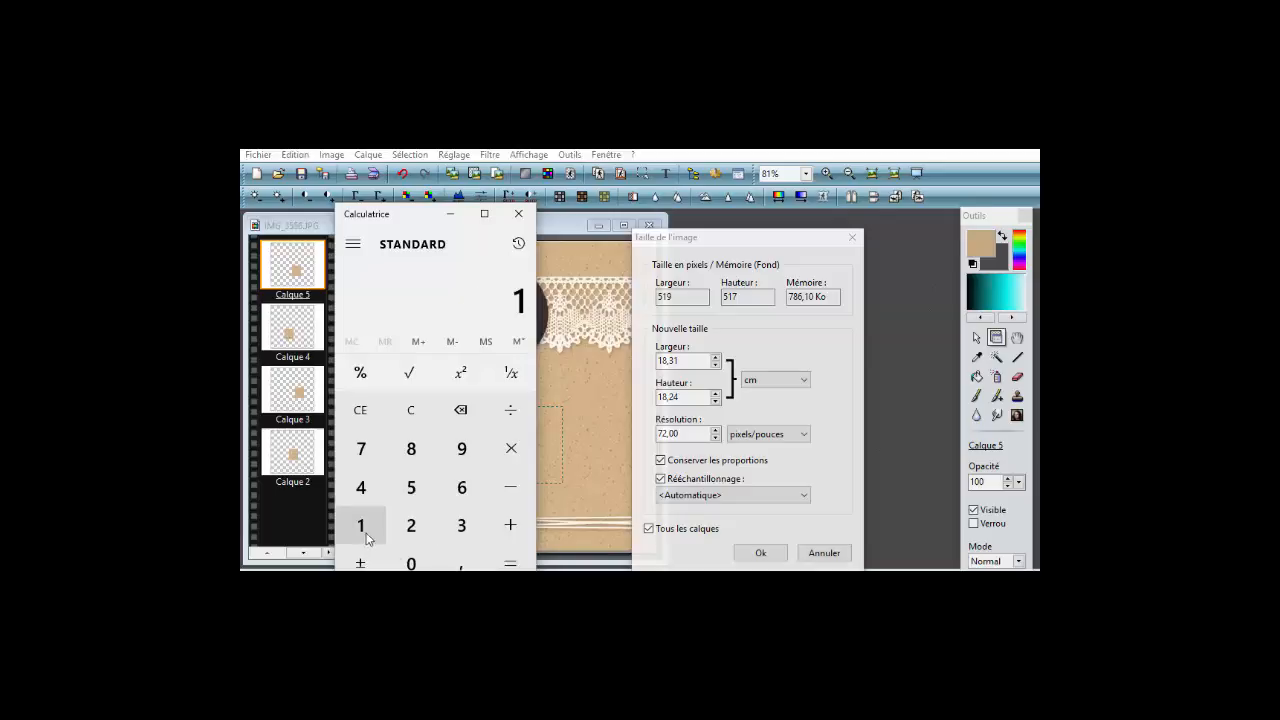
pyautogui.click(410, 562)
pyautogui.click(510, 410)
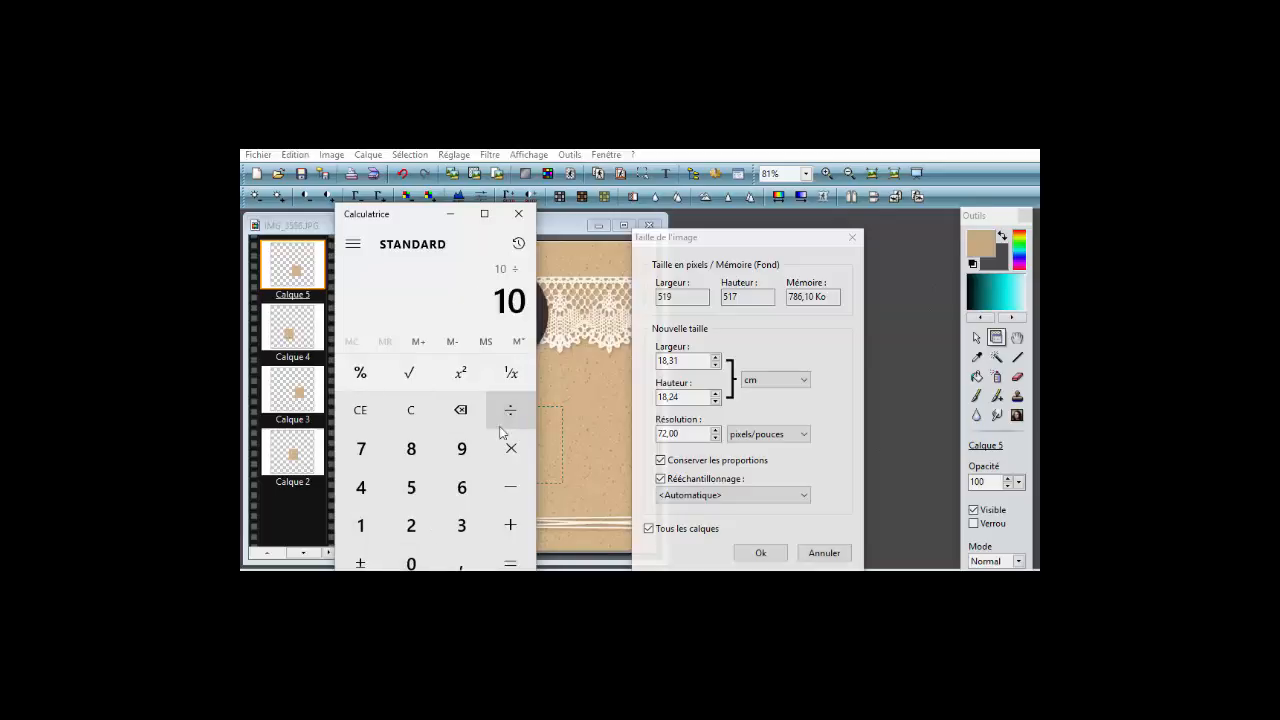
pyautogui.click(460, 528)
pyautogui.click(515, 564)
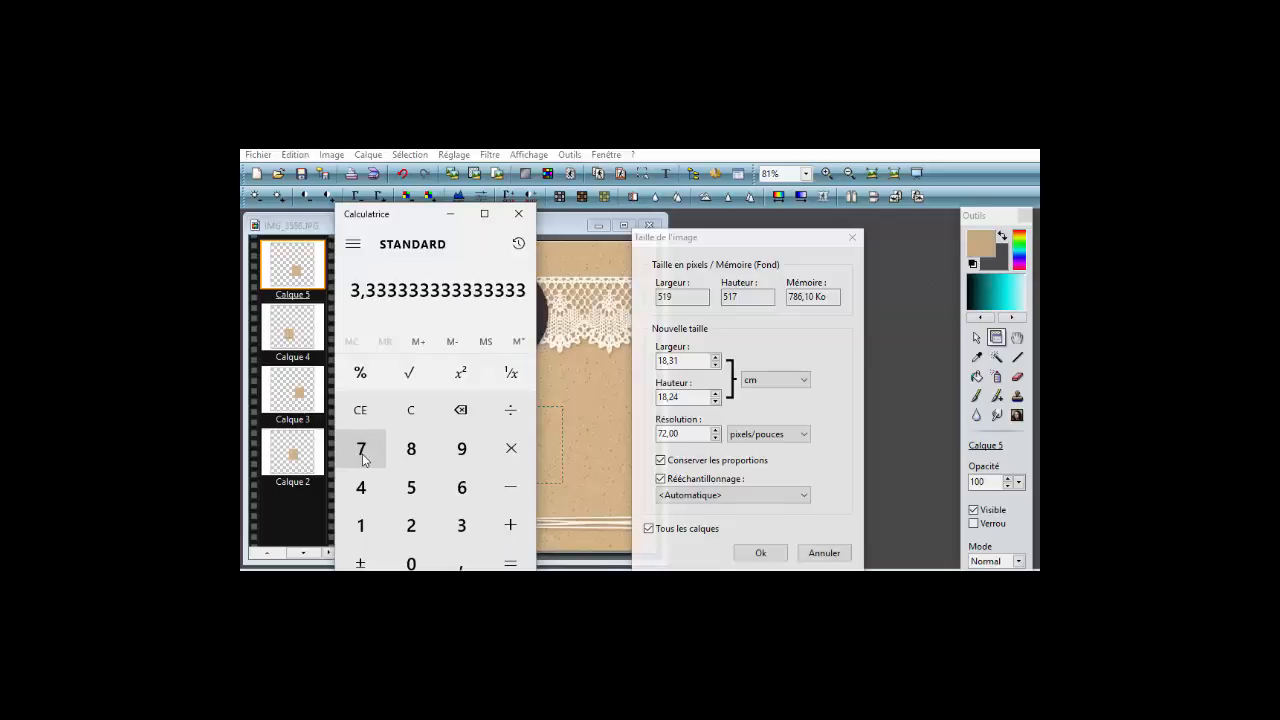
pyautogui.click(518, 213)
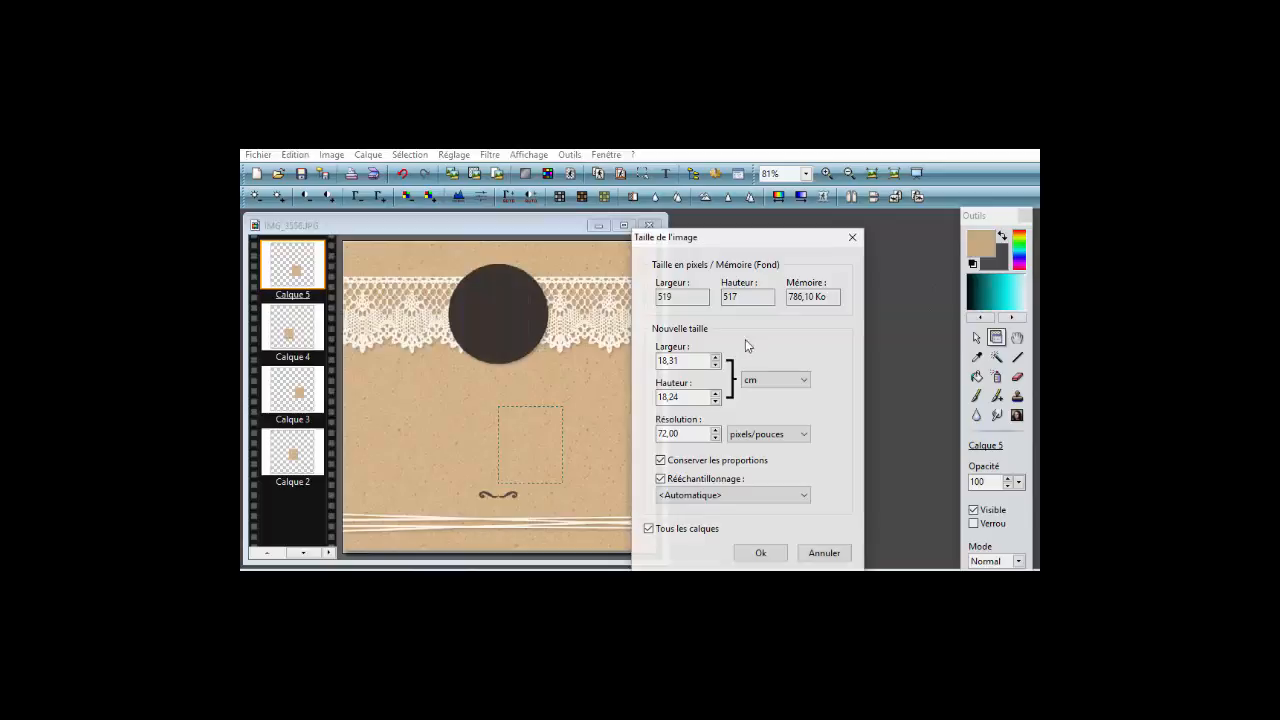
# Change the image size unit to inches (pouces) and set the new width to 3,5.
pyautogui.click(771, 379)
pyautogui.click(761, 428)
pyautogui.moveTo(686, 358); pyautogui.dragTo(644, 354)
pyautogui.write('3,5')
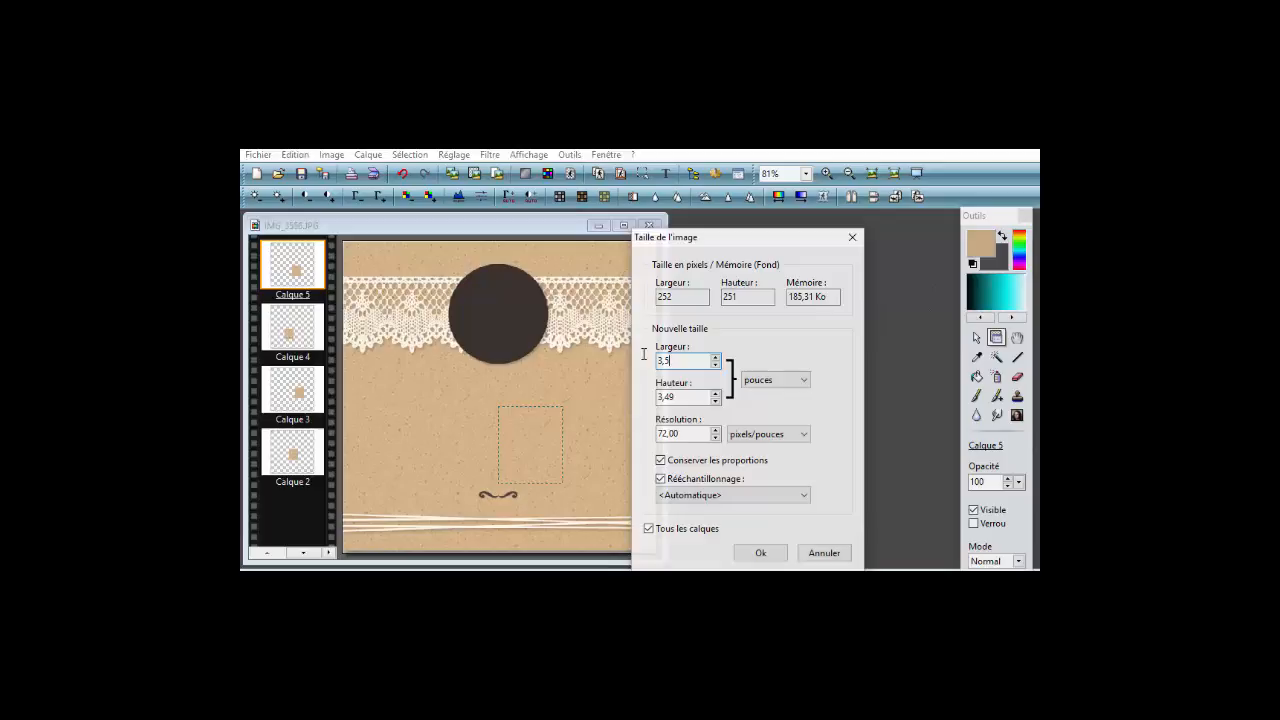
# Set the resolution to 300 pixels per inch and apply the new image size.
pyautogui.click(684, 433)
pyautogui.press('BackSpace')
pyautogui.press('BackSpace')
pyautogui.press('BackSpace')
pyautogui.press('BackSpace')
pyautogui.press('BackSpace')
pyautogui.write('300')
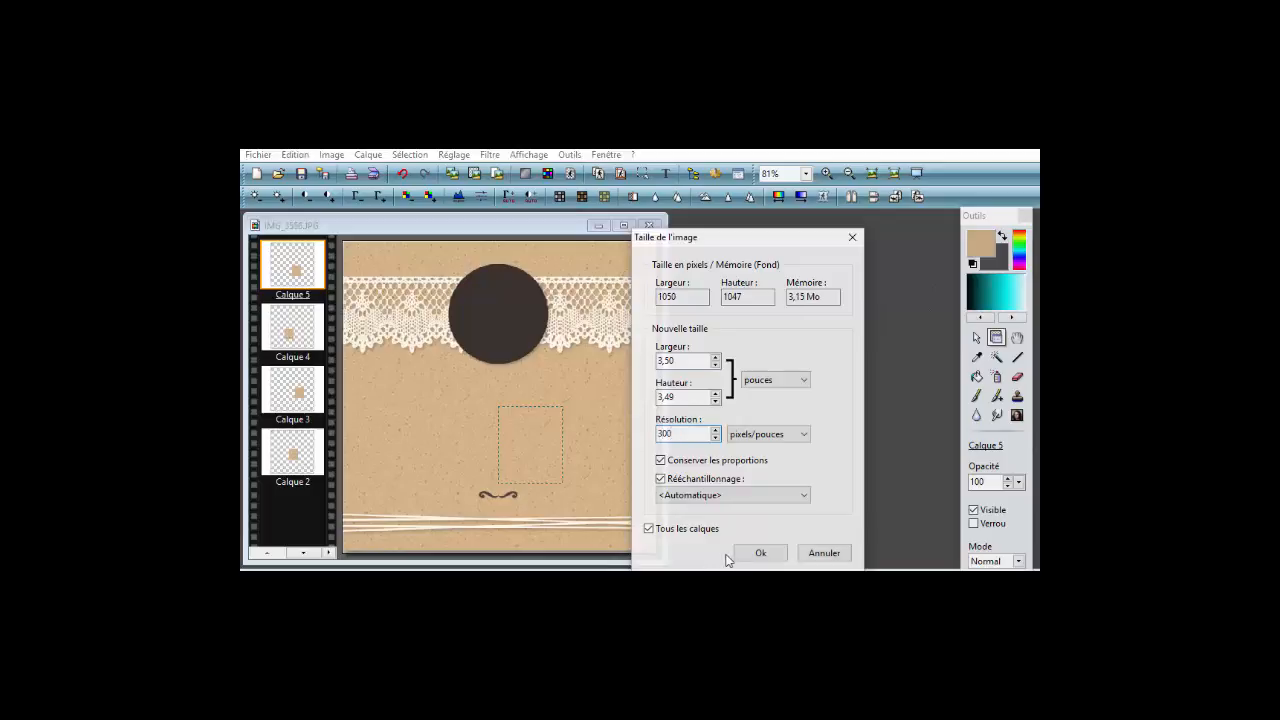
pyautogui.click(757, 553)
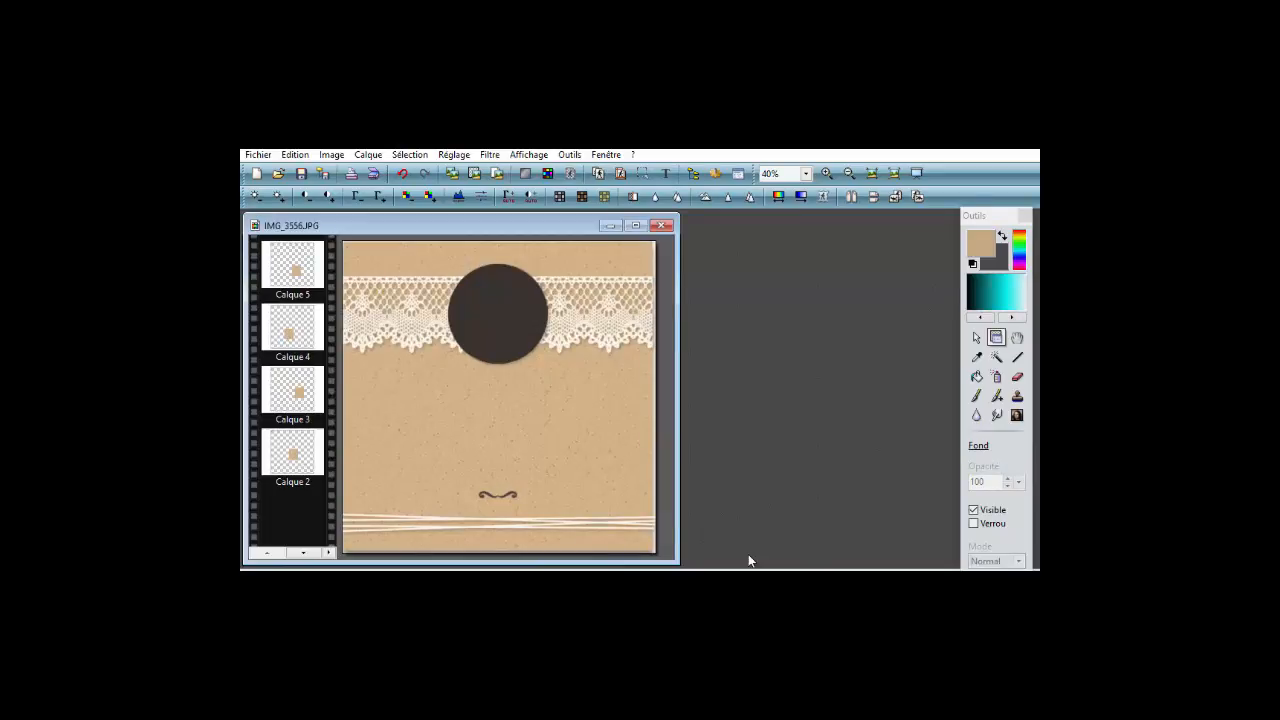
# Start a new text, set its colour to white and its font to Bernard MT Condensed.
pyautogui.click(666, 176)
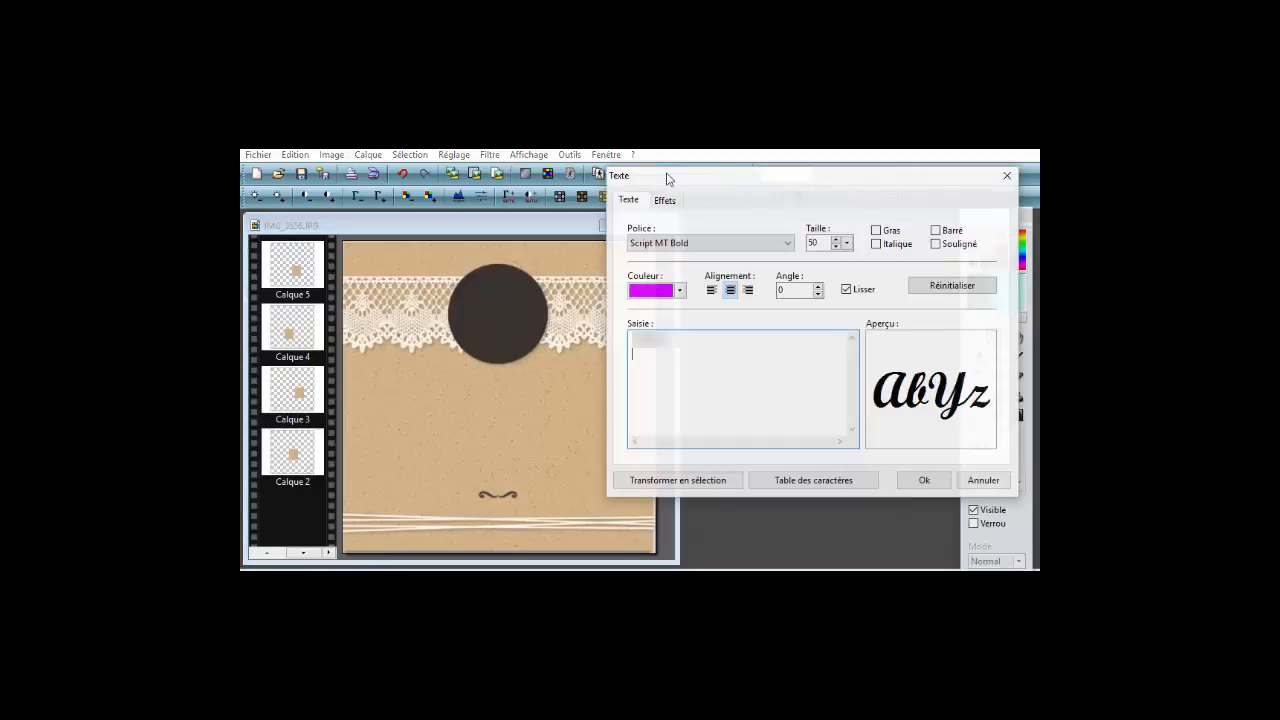
pyautogui.click(680, 290)
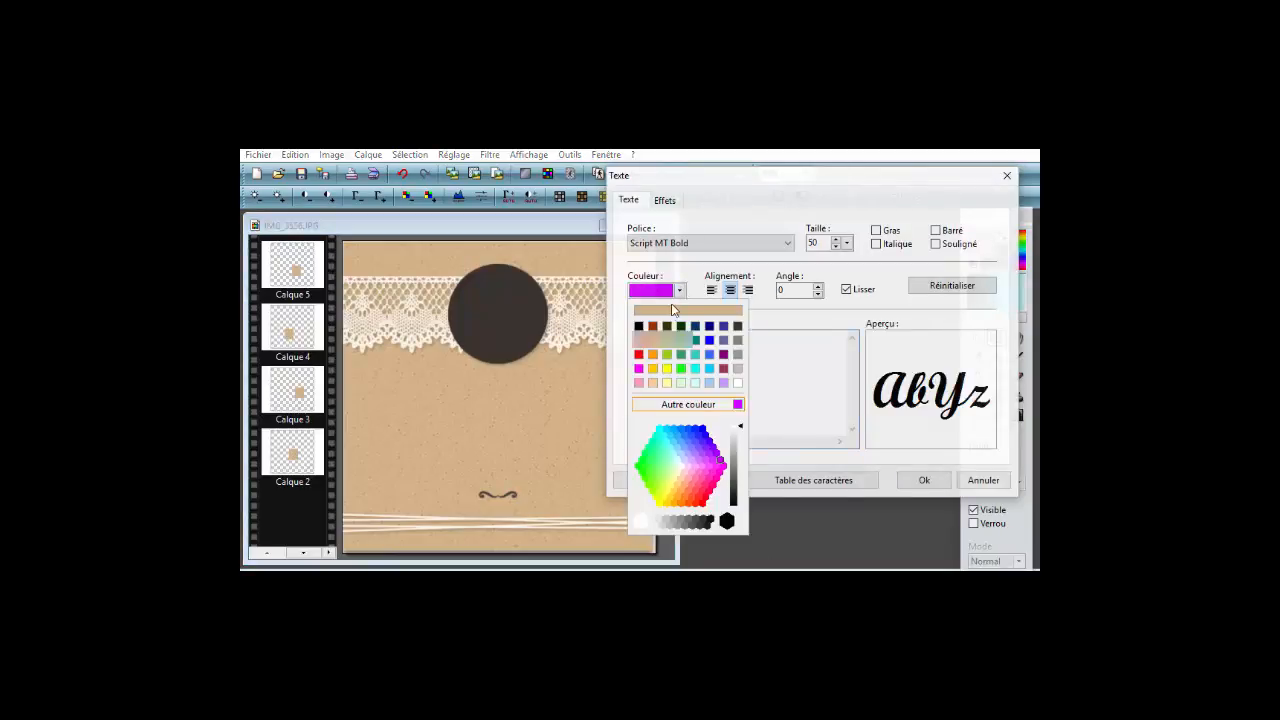
pyautogui.click(738, 382)
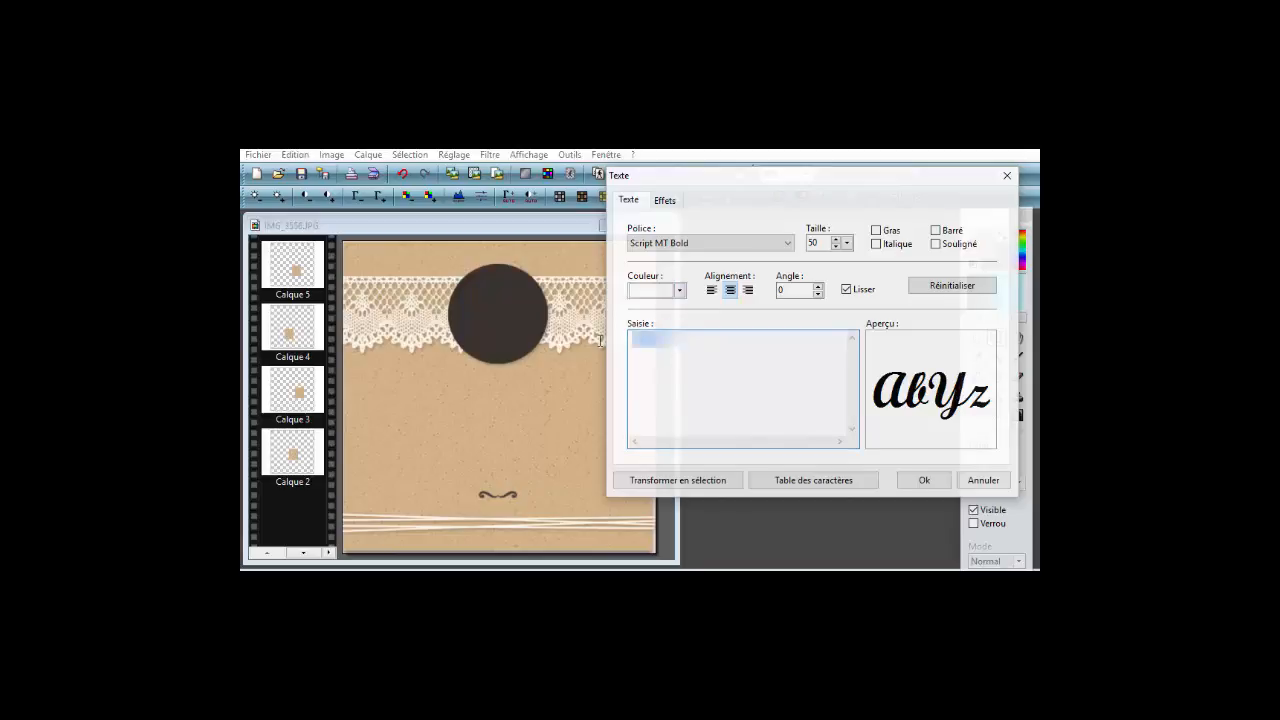
pyautogui.click(788, 243)
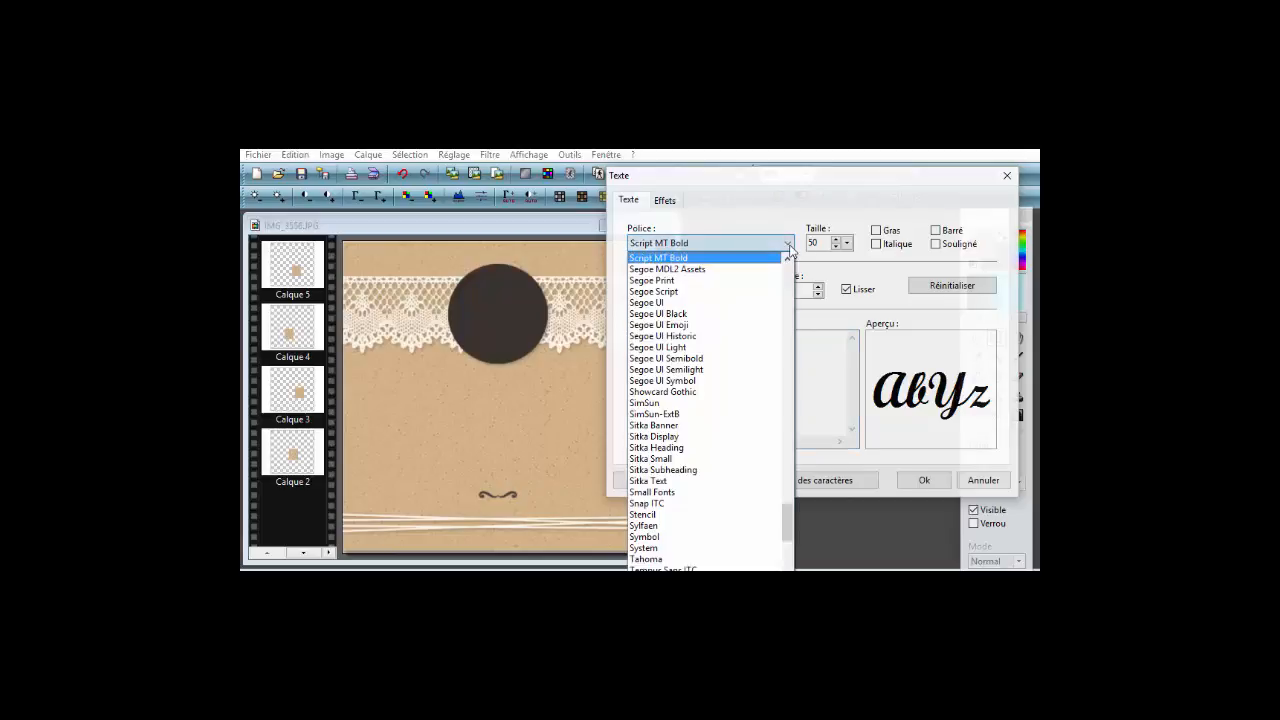
pyautogui.moveTo(789, 528); pyautogui.dragTo(792, 277)
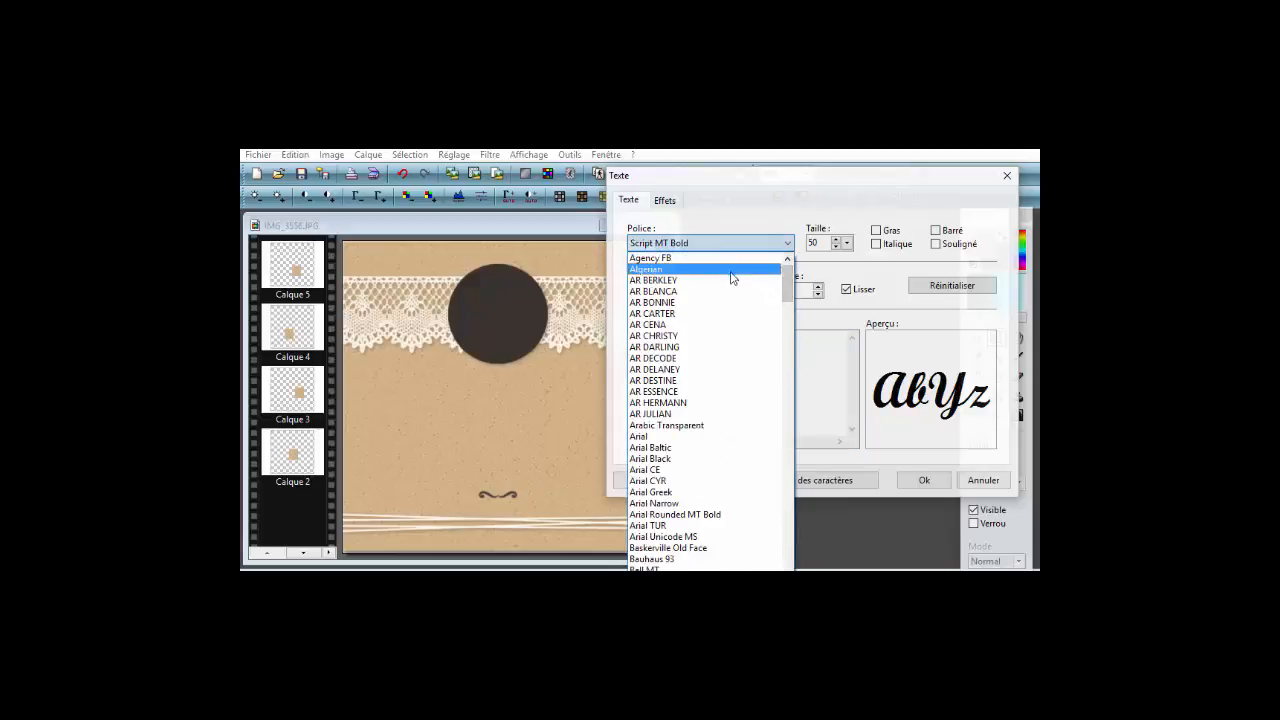
pyautogui.moveTo(785, 276); pyautogui.dragTo(786, 302)
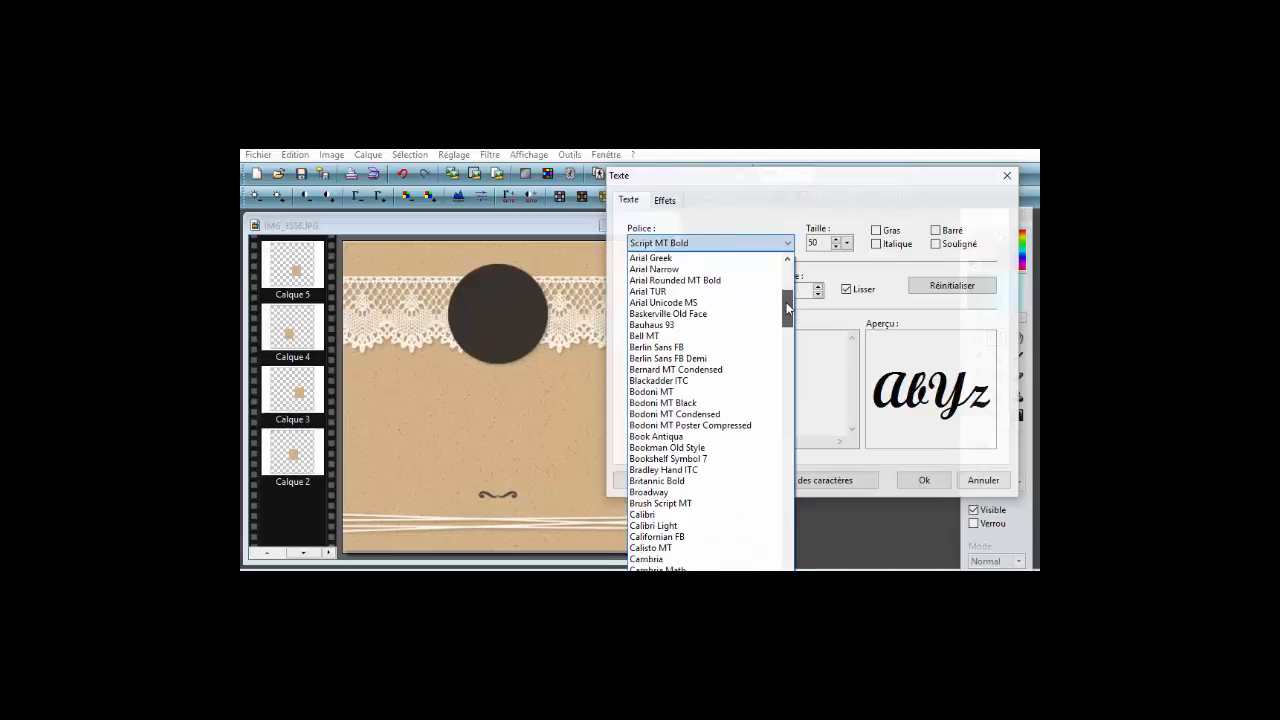
pyautogui.click(716, 372)
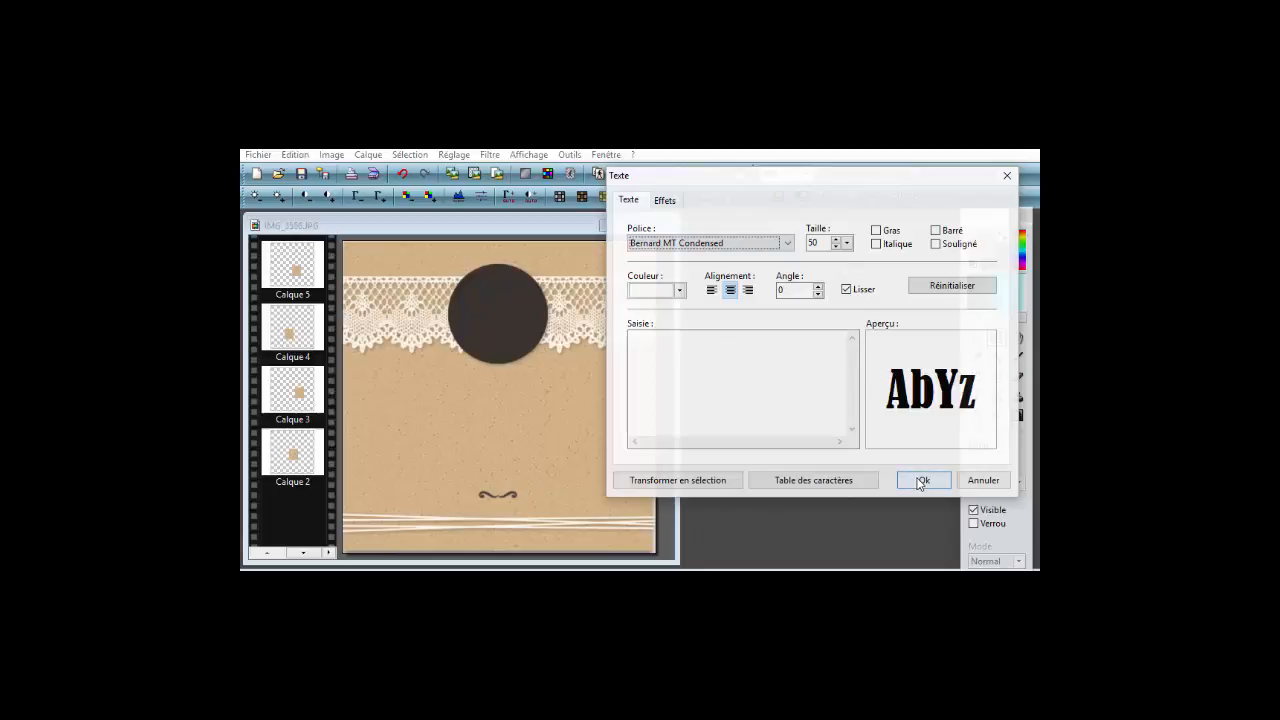
# Enter the number 1 as the text, set its size to 200 and place it on the label.
pyautogui.click(714, 389)
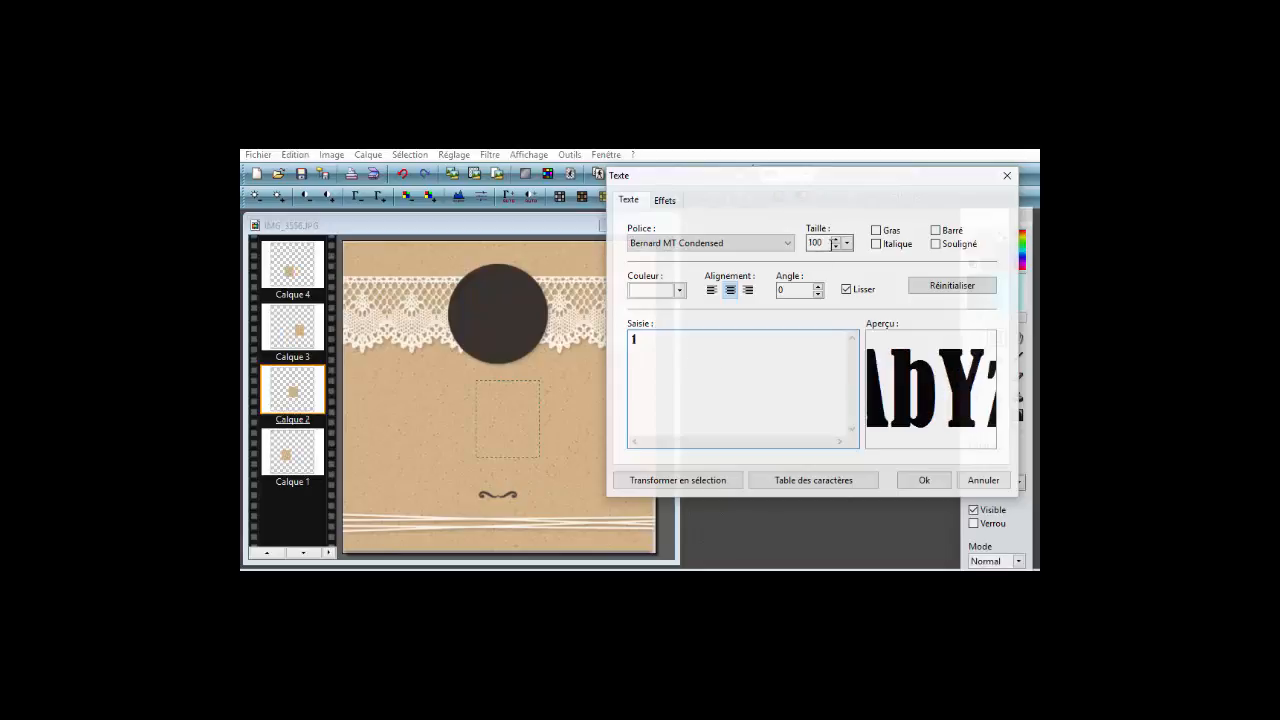
pyautogui.moveTo(825, 243); pyautogui.dragTo(799, 243)
pyautogui.write('200')
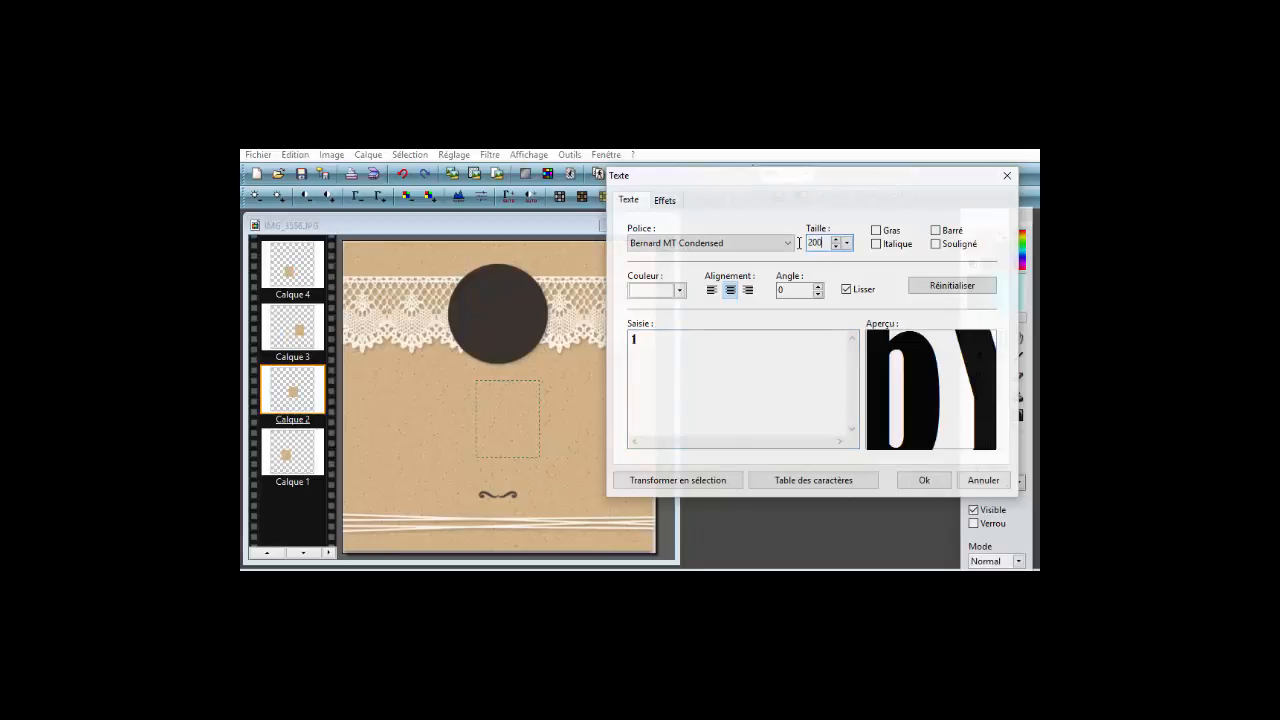
pyautogui.click(920, 481)
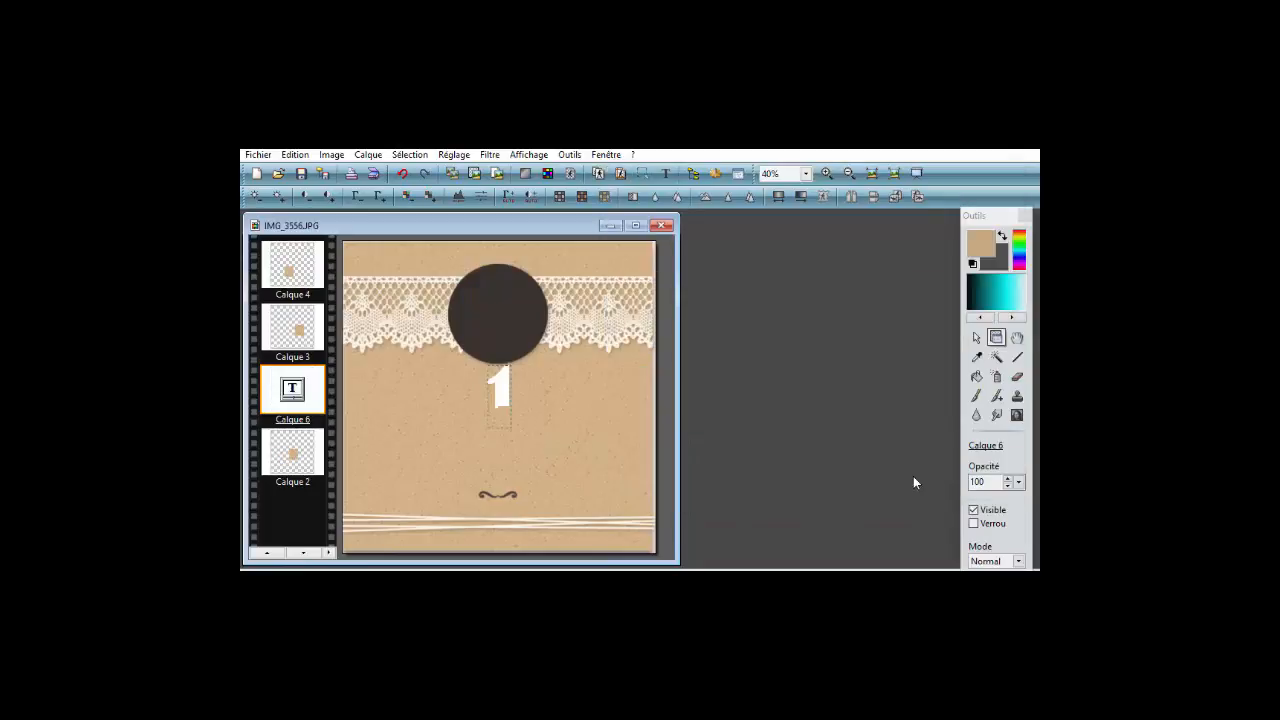
# Move the number 1 up into the middle of the dark circle.
pyautogui.press('Up')
pyautogui.press('Up')
pyautogui.press('Up')
pyautogui.press('Up')
pyautogui.press('Up')
pyautogui.press('Up')
pyautogui.moveTo(498, 386); pyautogui.dragTo(494, 312)
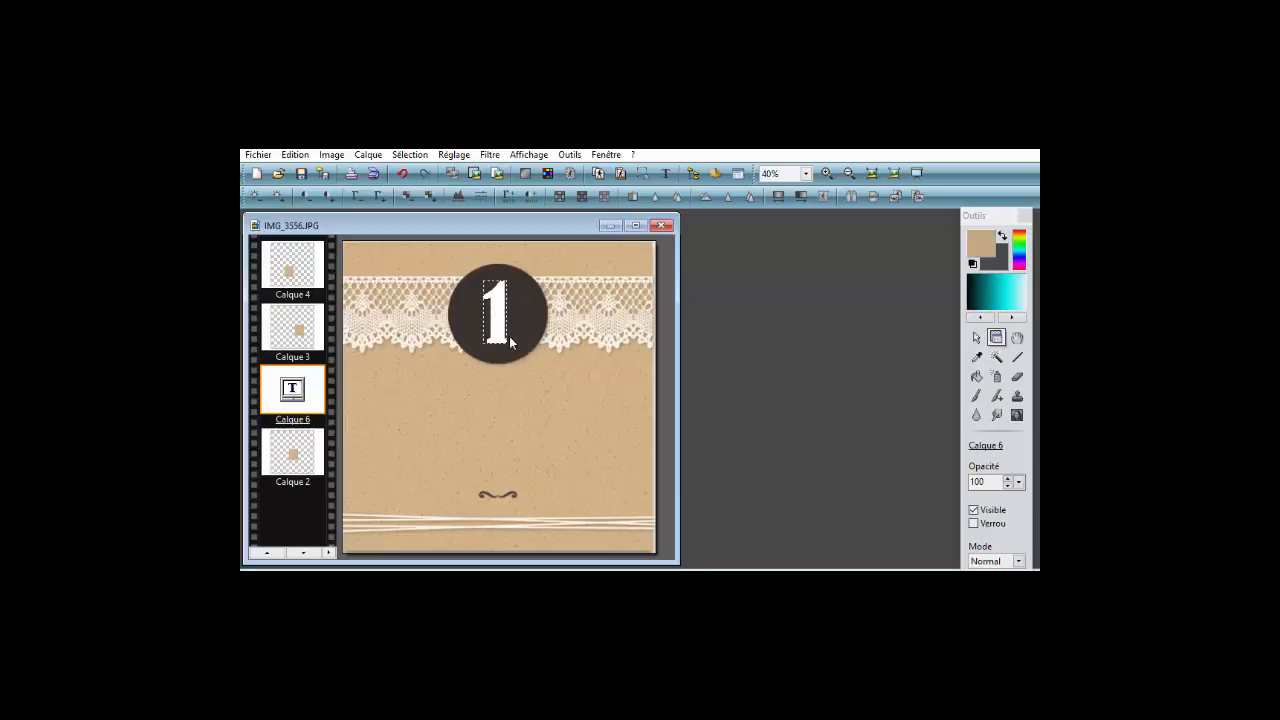
# Copy the name al-ʿUzzā from item 6 of the Word list and paste it into an emptied new text entry.
pyautogui.moveTo(476, 380); pyautogui.dragTo(540, 458)
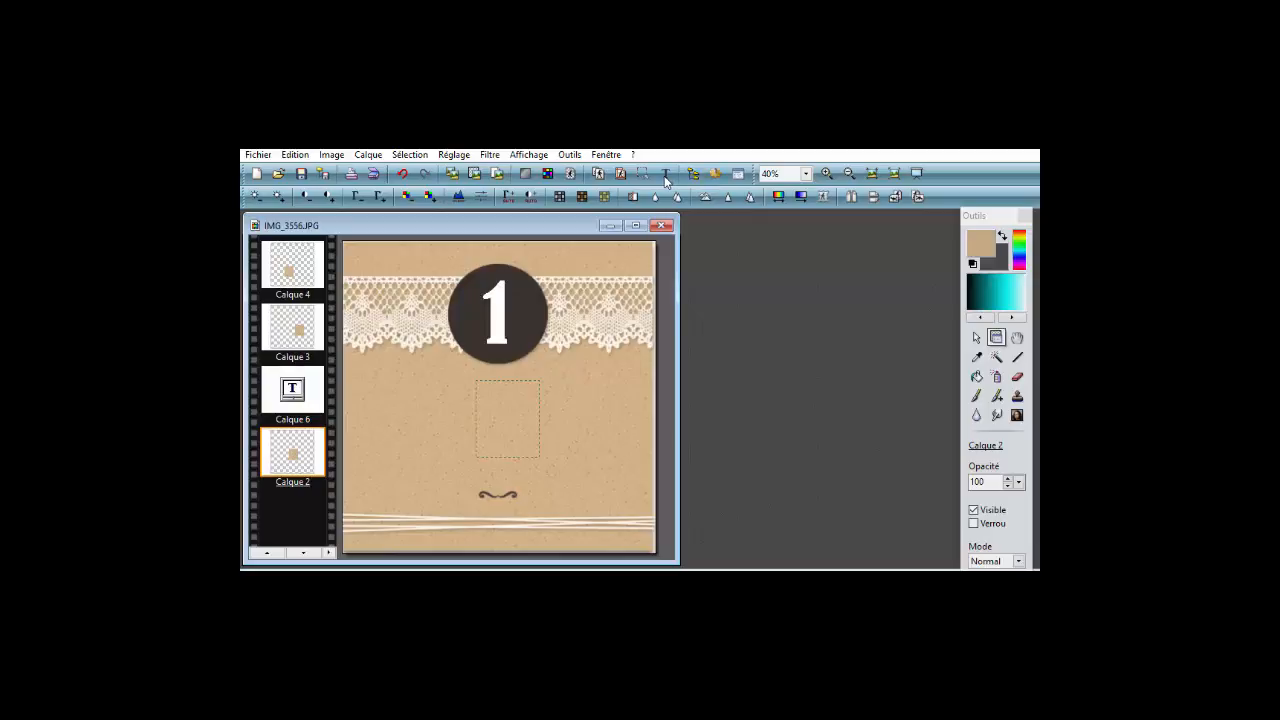
pyautogui.press('BackSpace')
pyautogui.press('BackSpace')
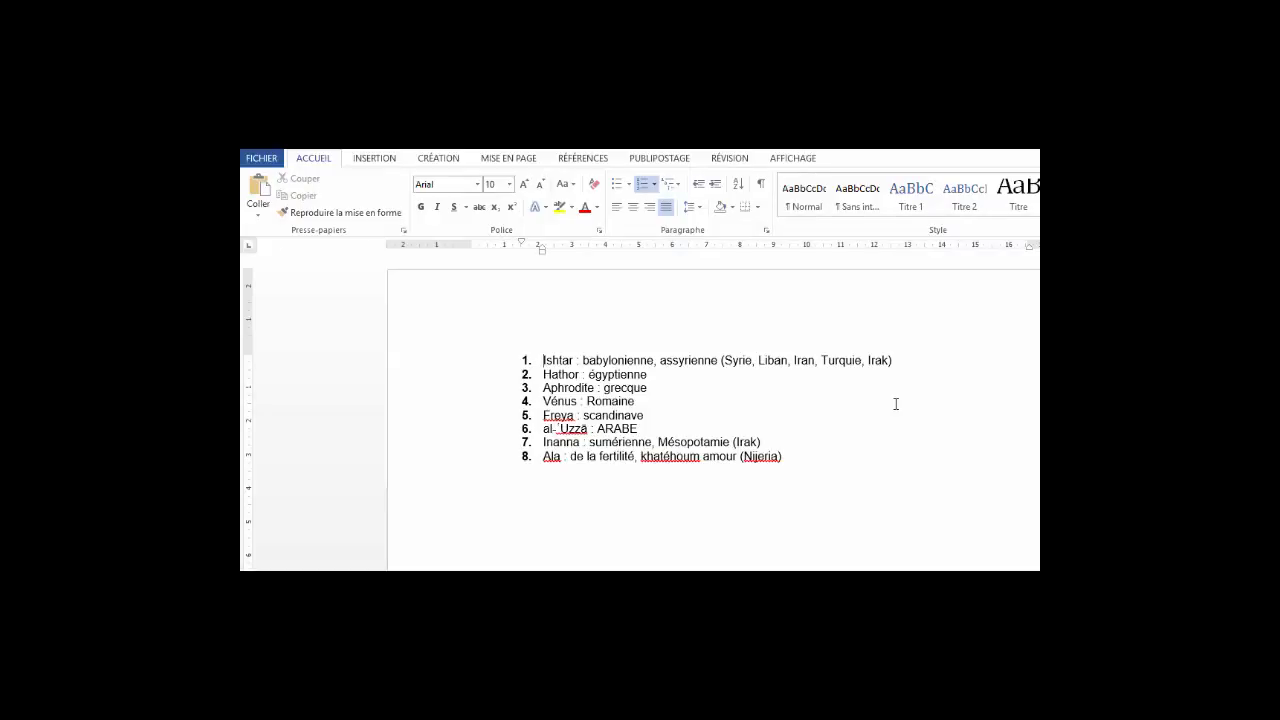
pyautogui.moveTo(590, 430); pyautogui.dragTo(544, 432)
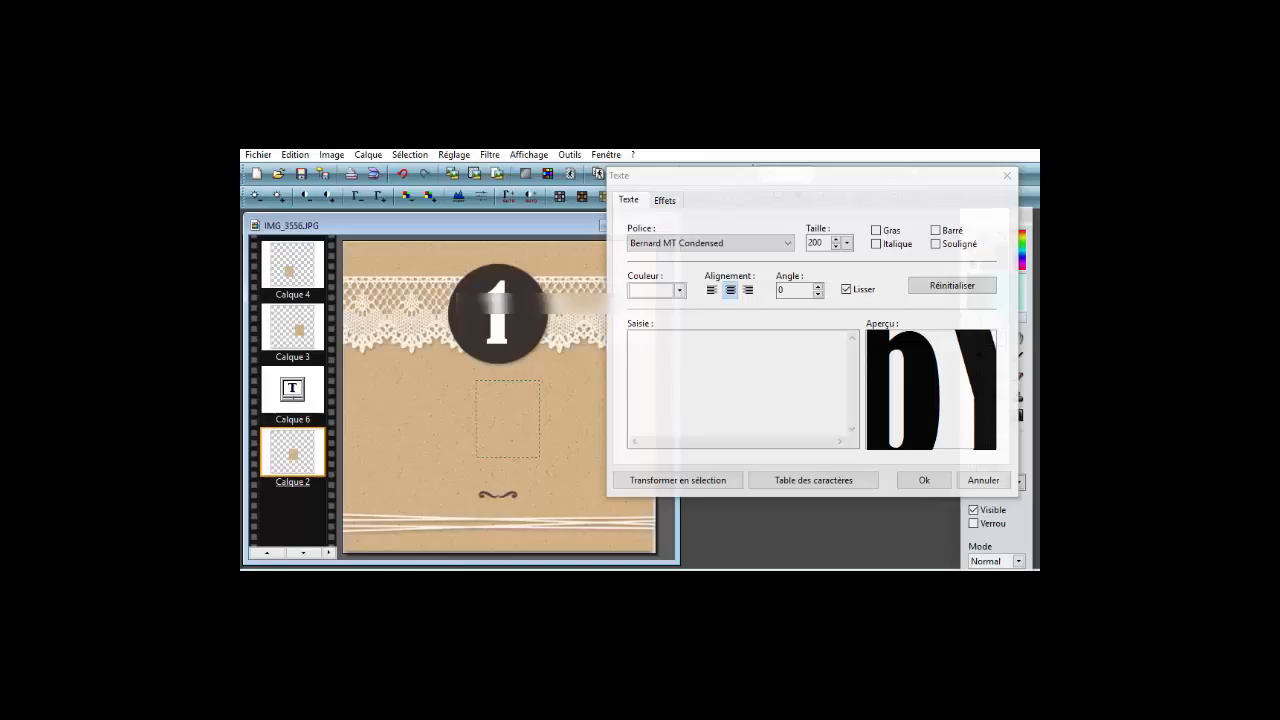
pyautogui.write("6.\tal-'Uzzā")
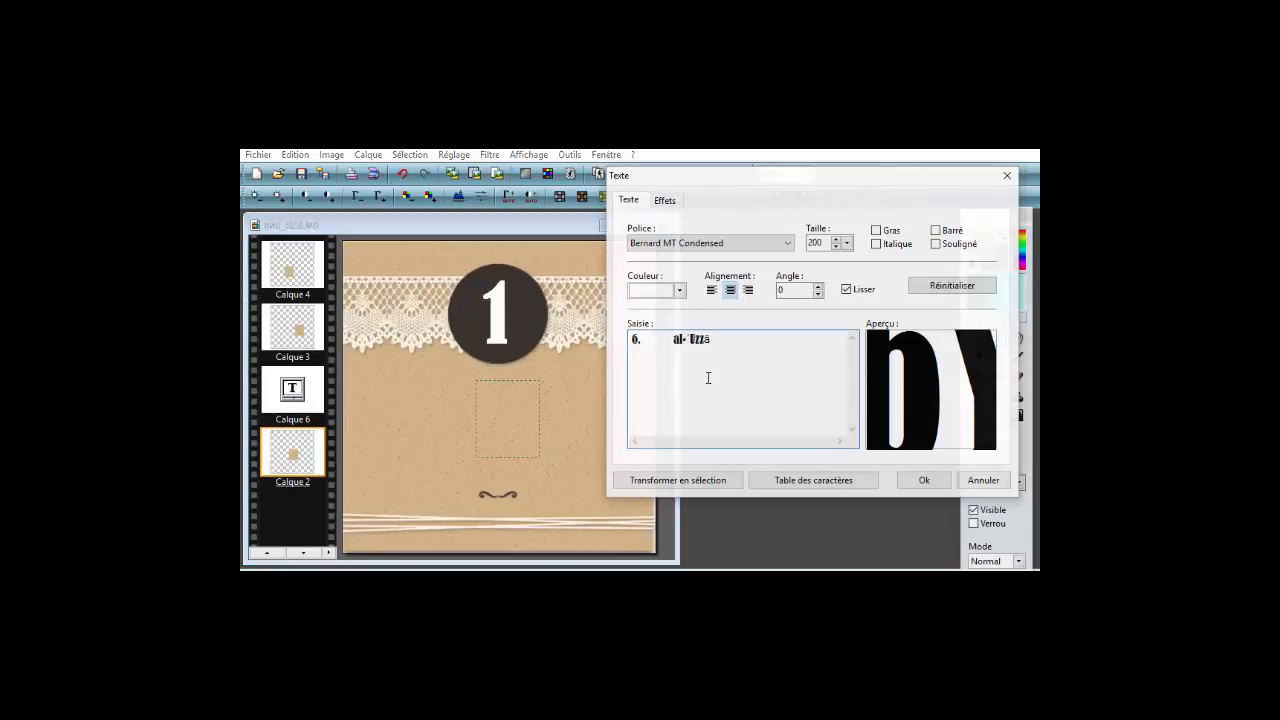
# Clean up the pasted name by removing the list number and starting it with a capital A, and accept the text.
pyautogui.press('BackSpace')
pyautogui.press('BackSpace')
pyautogui.press('BackSpace')
pyautogui.press('Delete')
pyautogui.write('A')
pyautogui.click(922, 481)
# Merge the Calque 5 patch layer with the layer below it, and merge Calque 1 into the Fond background.
pyautogui.rightClick(287, 258)
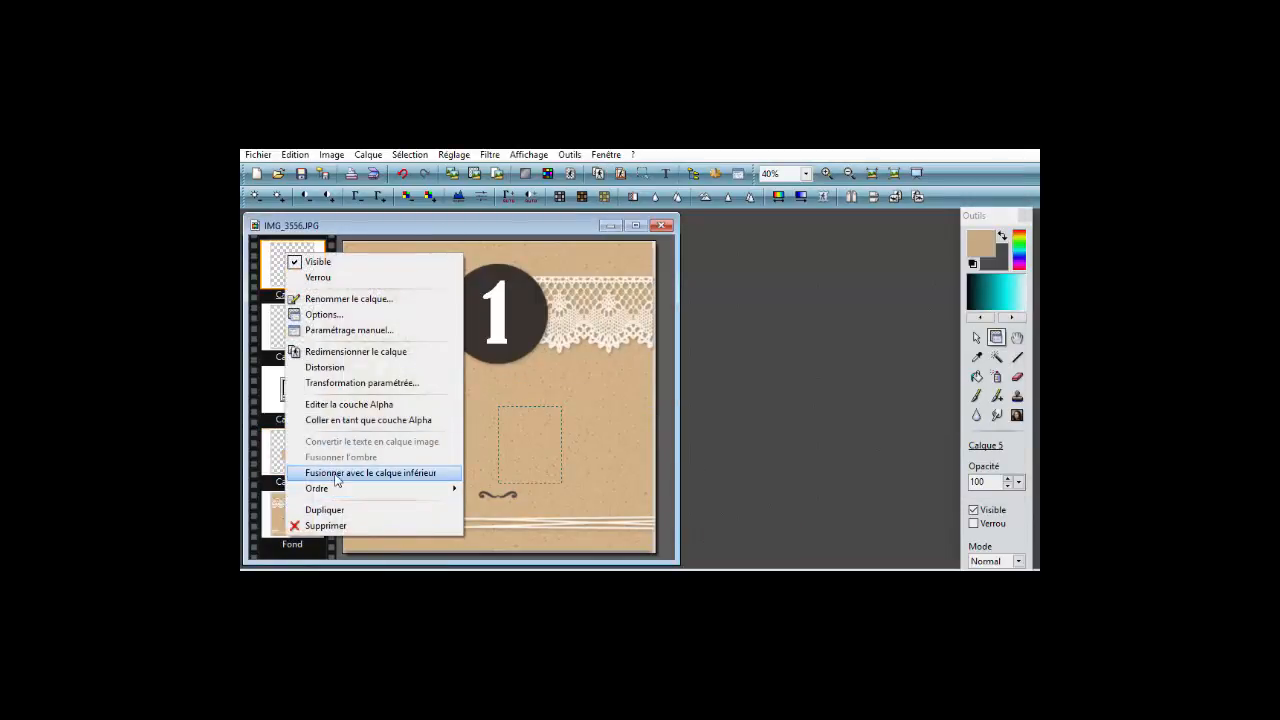
pyautogui.click(338, 476)
pyautogui.rightClick(285, 262)
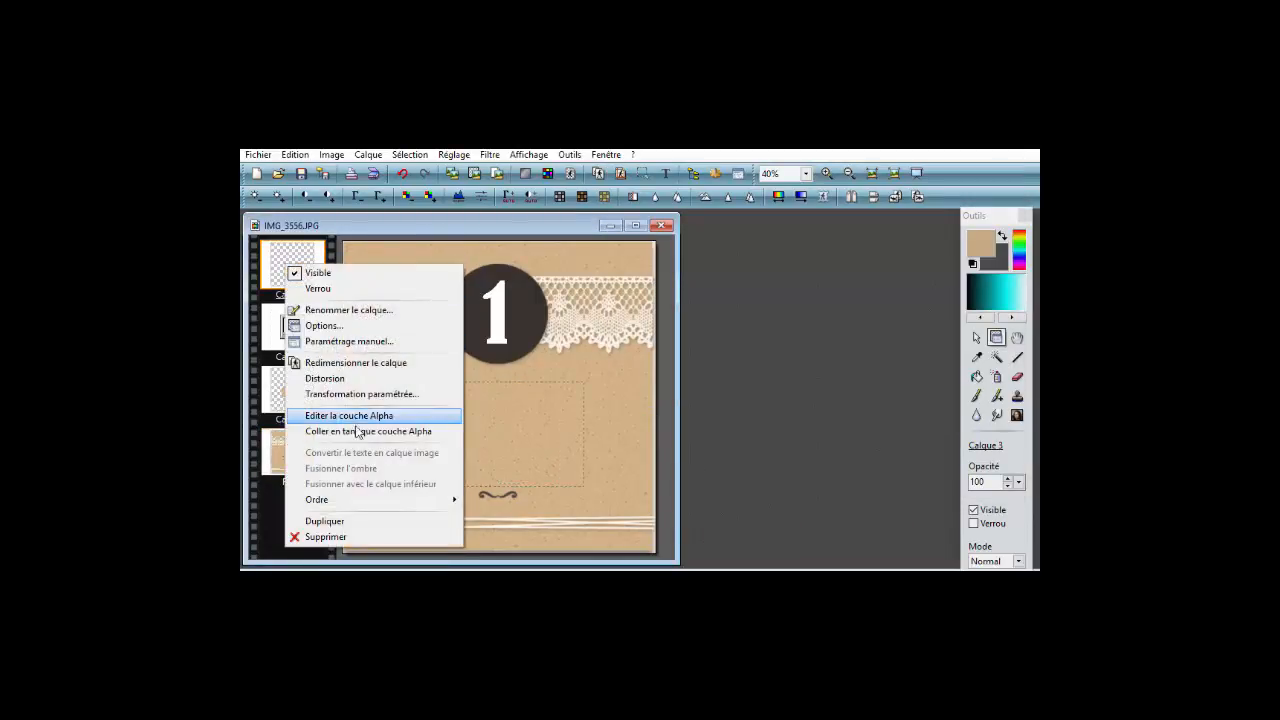
pyautogui.click(281, 378)
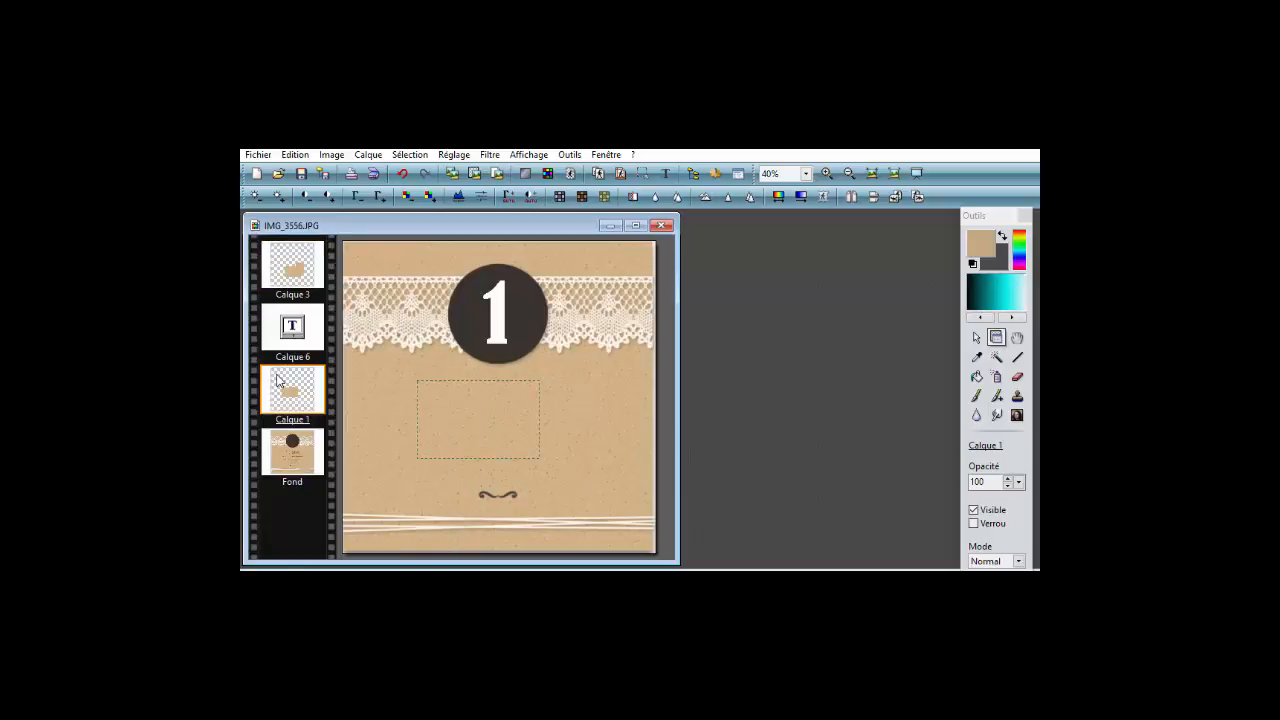
pyautogui.rightClick(282, 379)
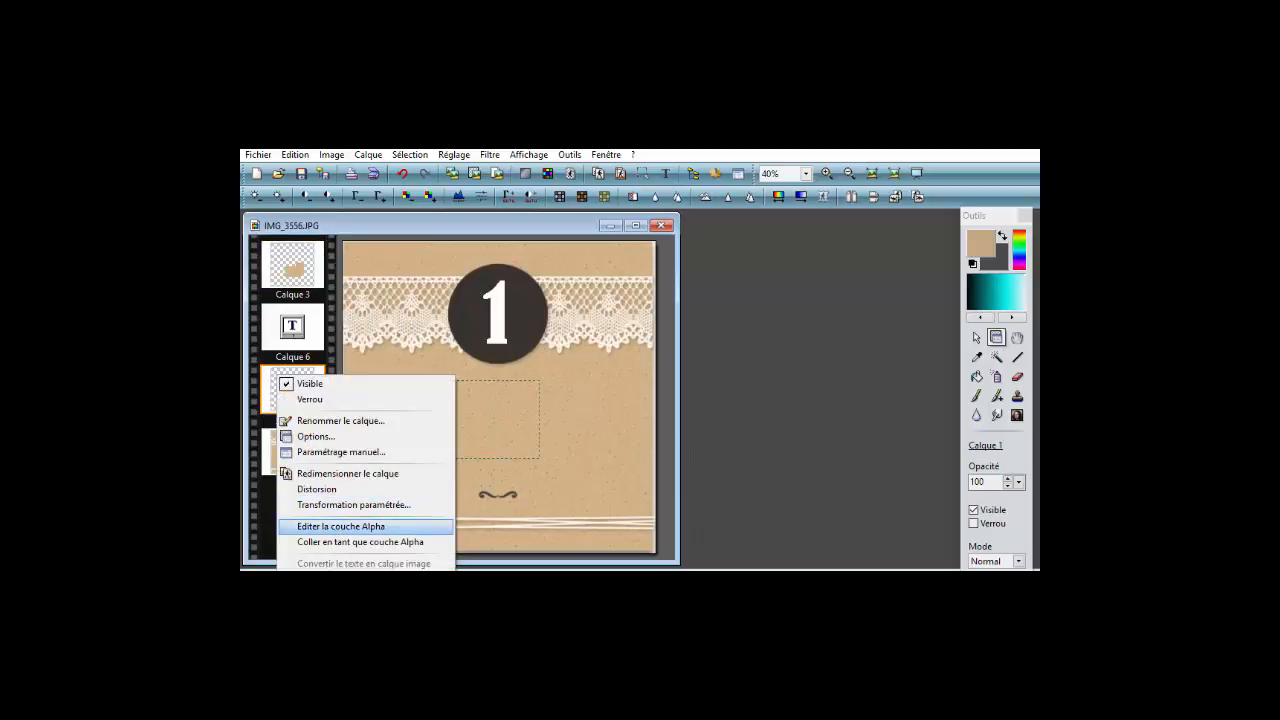
pyautogui.click(362, 580)
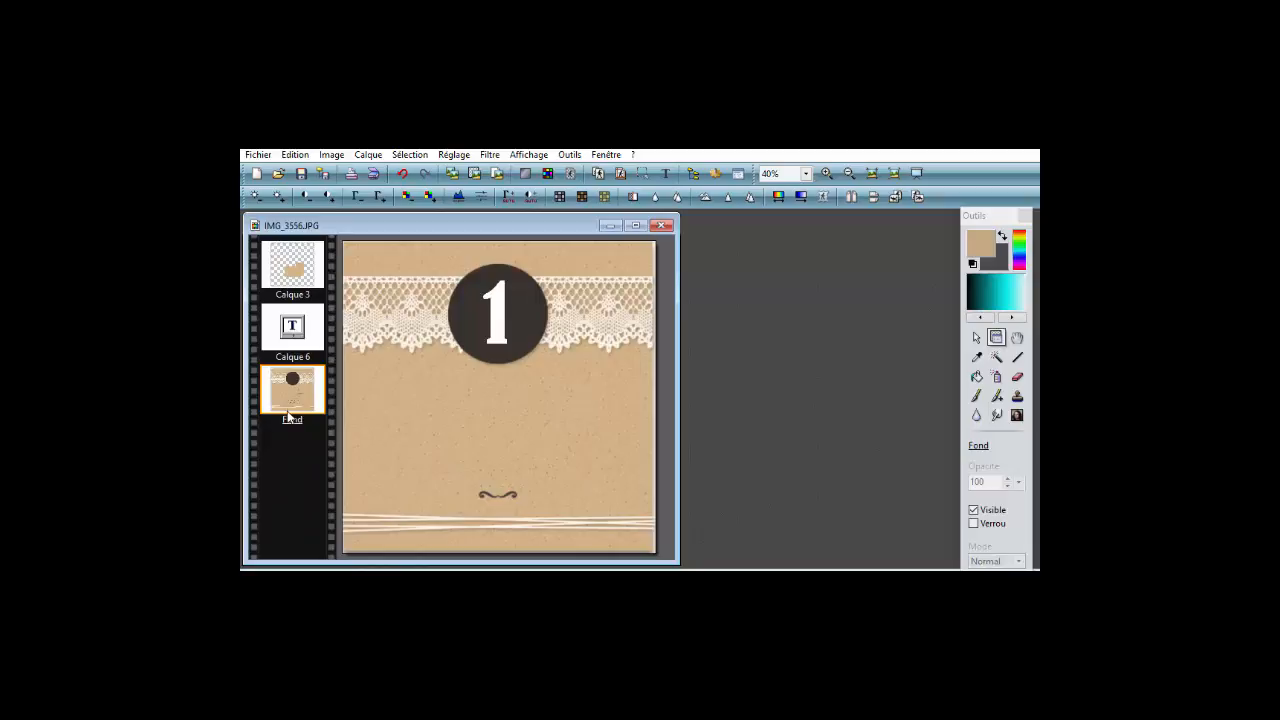
# Reorder Calque 3 beneath the number's text layer and merge it into the Fond background.
pyautogui.click(286, 259)
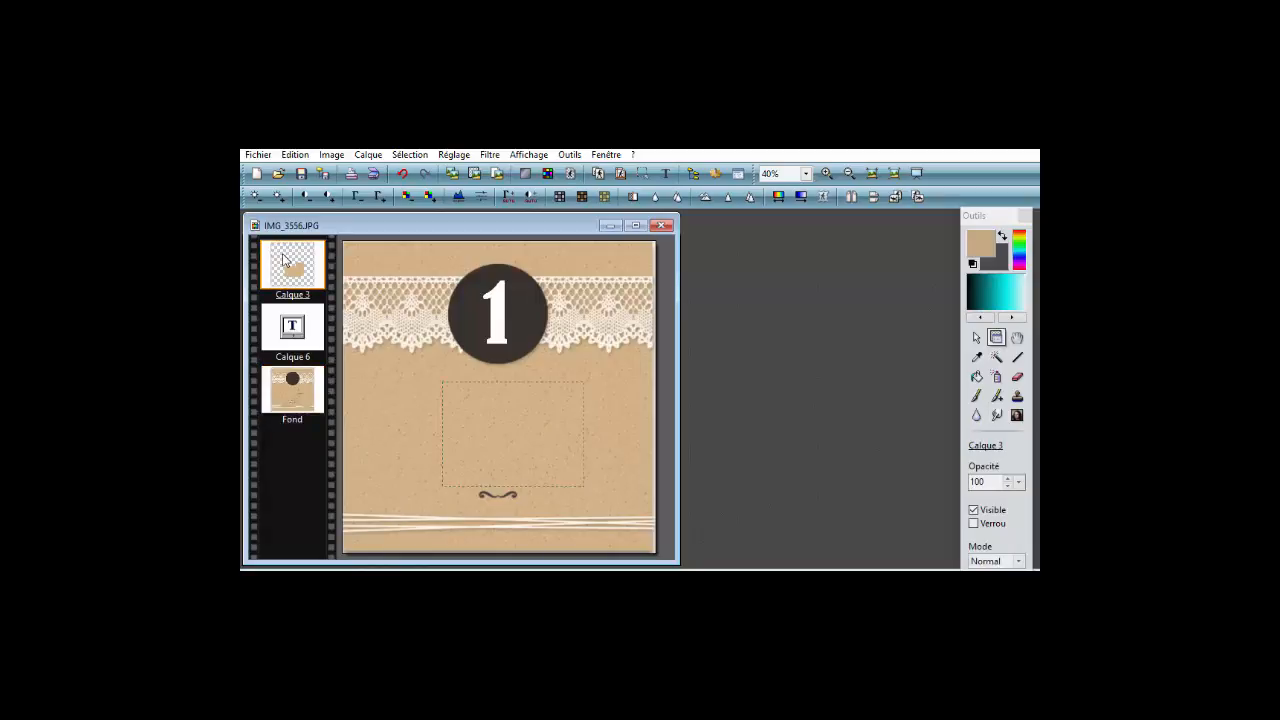
pyautogui.rightClick(286, 259)
pyautogui.moveTo(272, 270); pyautogui.dragTo(271, 325)
pyautogui.rightClick(290, 325)
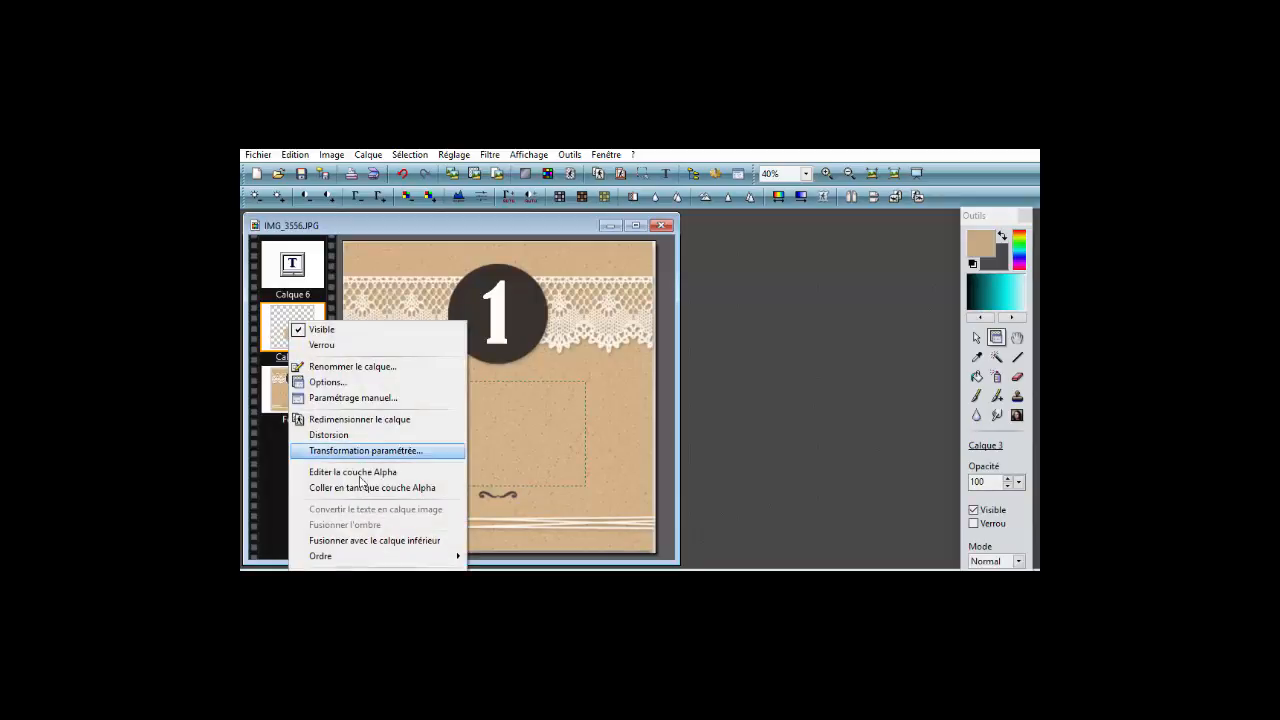
pyautogui.click(361, 542)
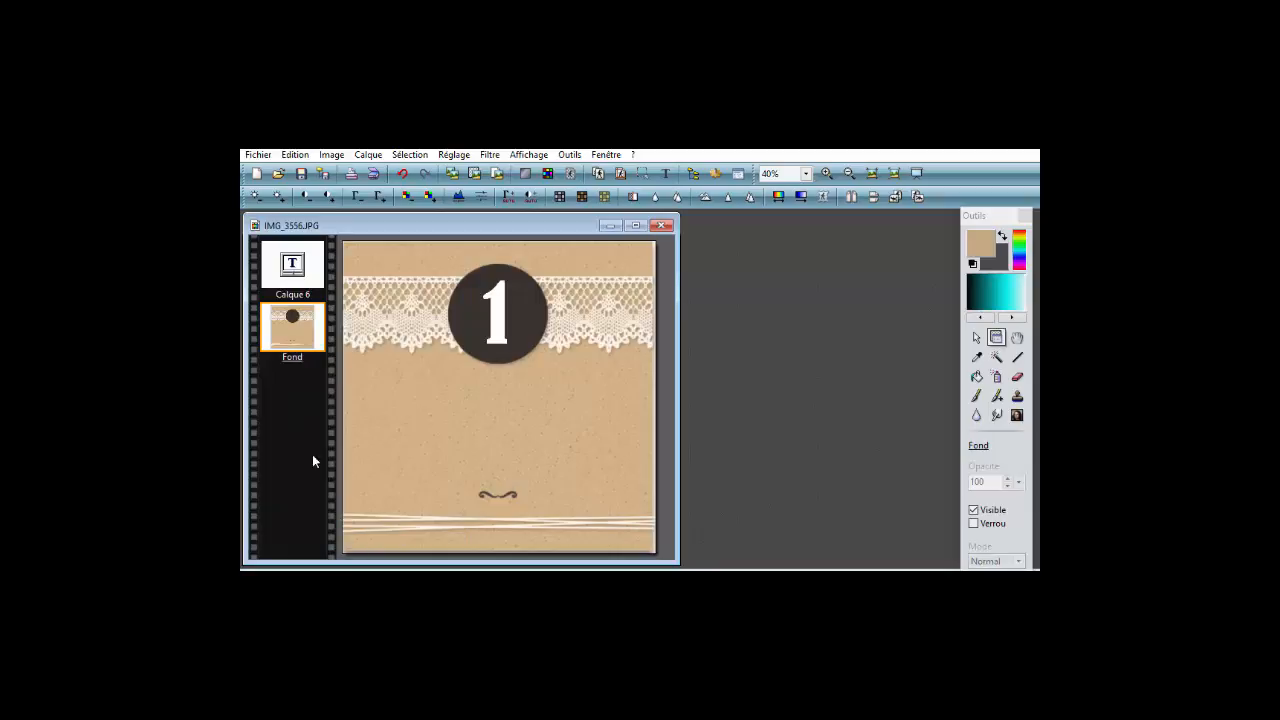
# Add the text Al-?Uzza in dark grey, using Bernard MT Condensed at size 200.
pyautogui.click(666, 174)
pyautogui.click(680, 290)
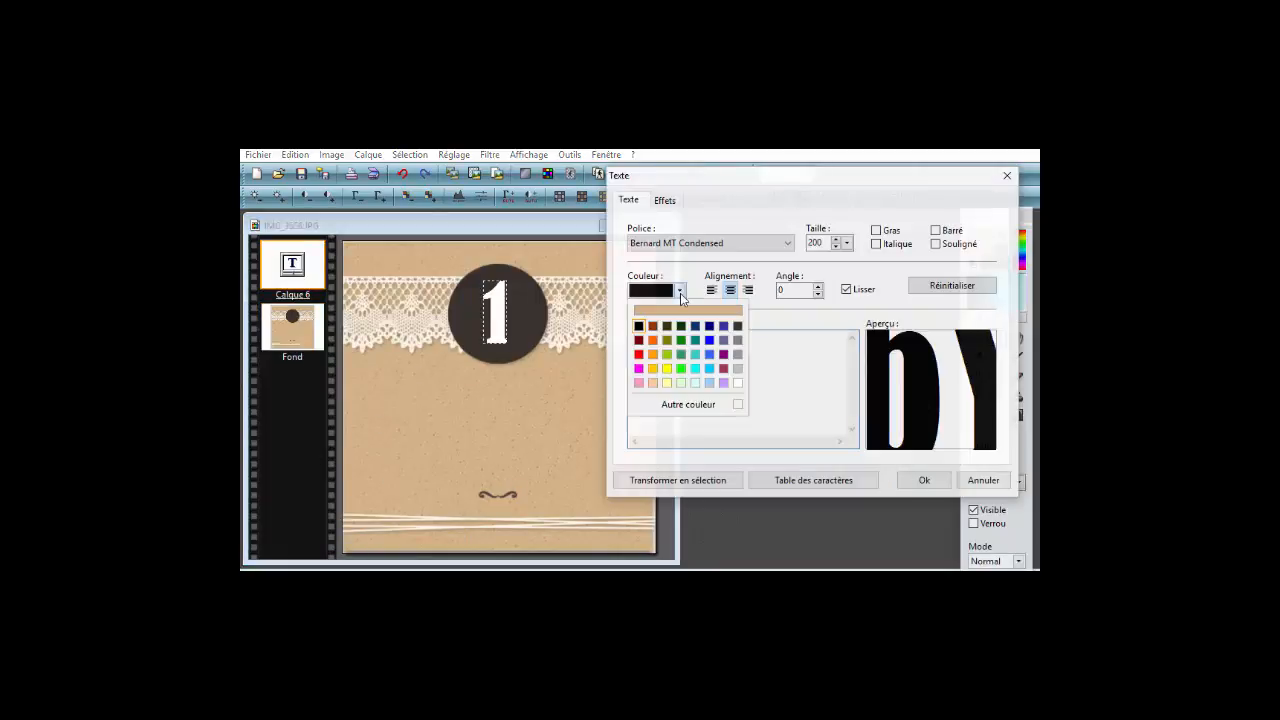
pyautogui.click(684, 404)
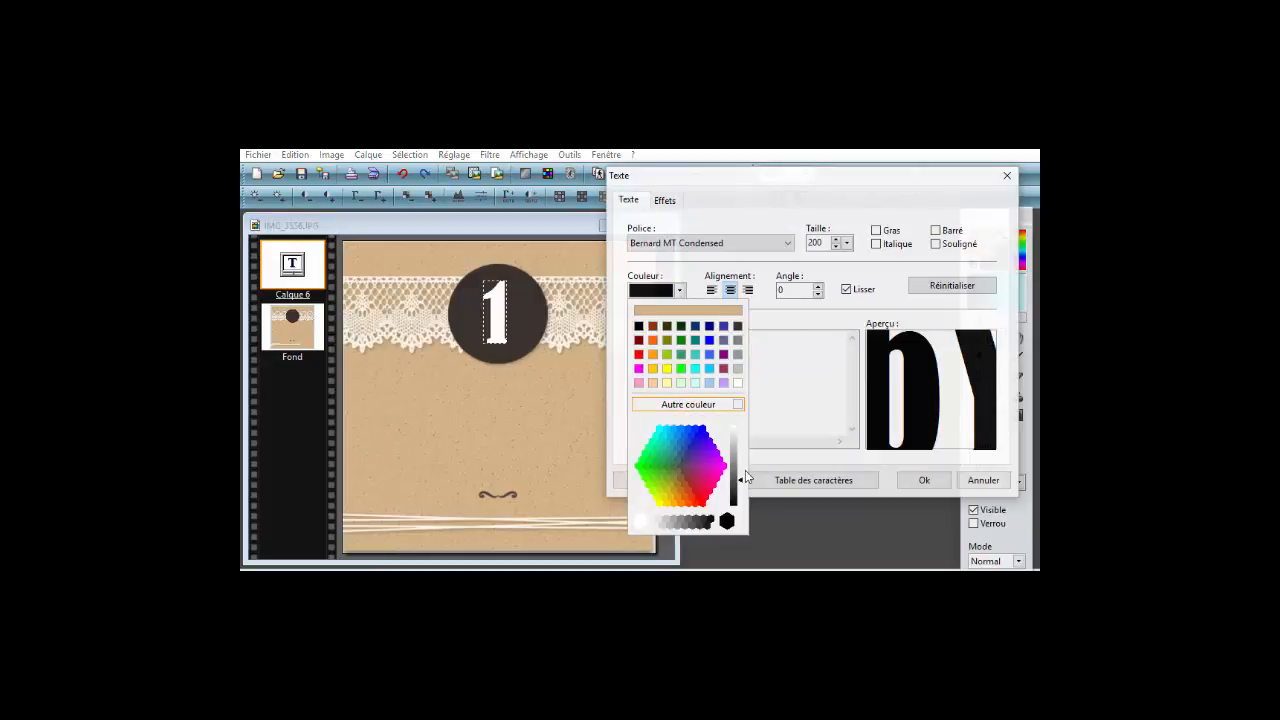
pyautogui.click(707, 521)
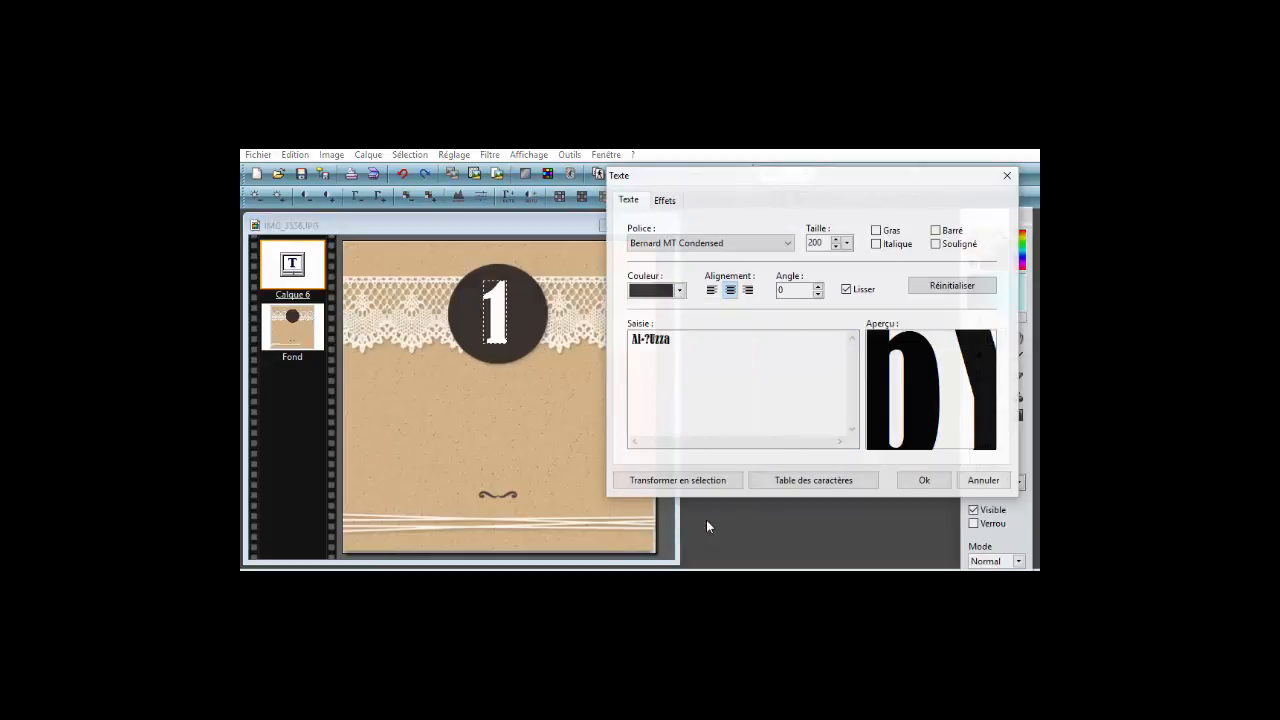
pyautogui.click(926, 481)
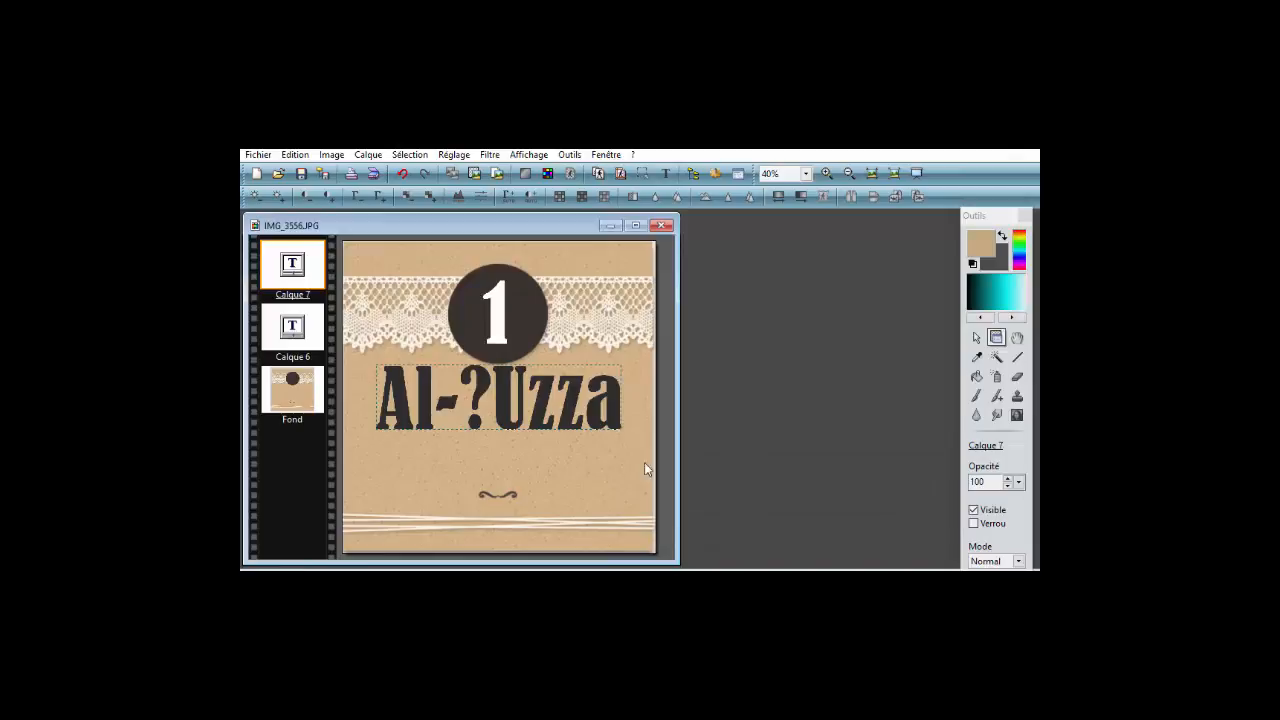
# Move the Al-?Uzza text layer down and slightly left, between the dark circle and the small flourish.
pyautogui.click(508, 457)
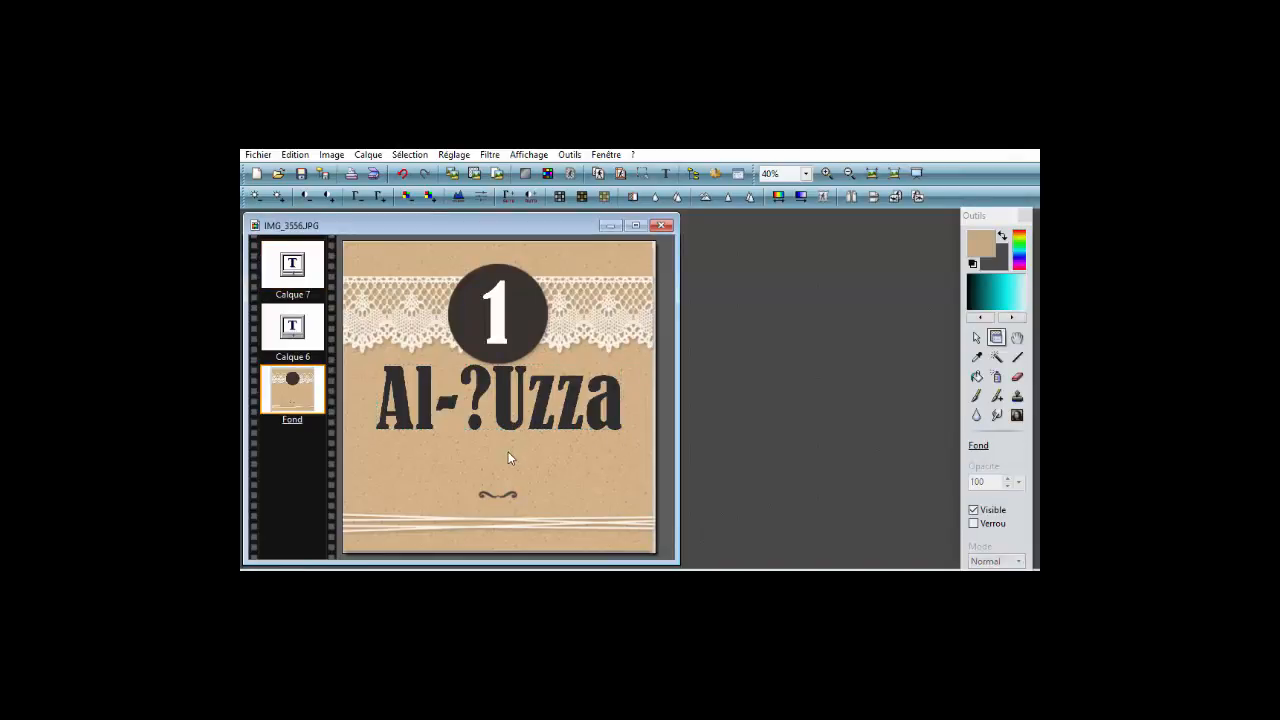
pyautogui.click(297, 279)
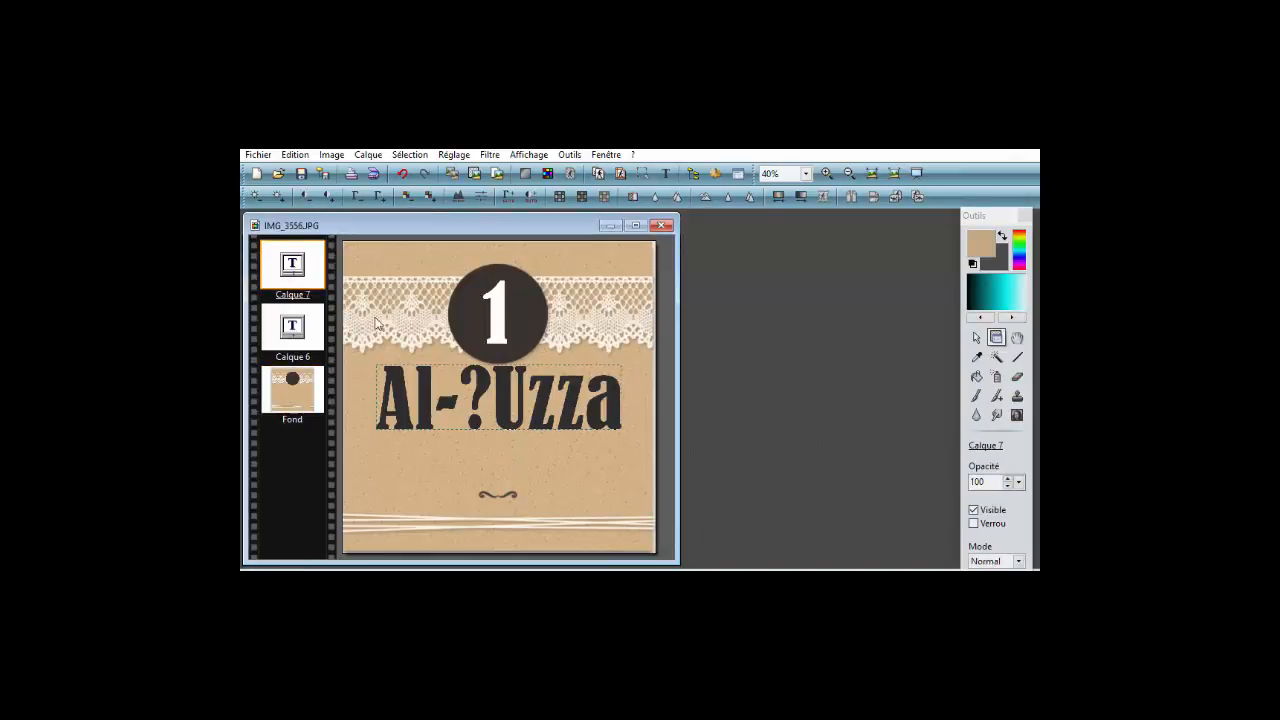
pyautogui.press('Down')
pyautogui.press('Down')
pyautogui.press('Down')
pyautogui.press('Down')
pyautogui.press('Down')
pyautogui.press('Down')
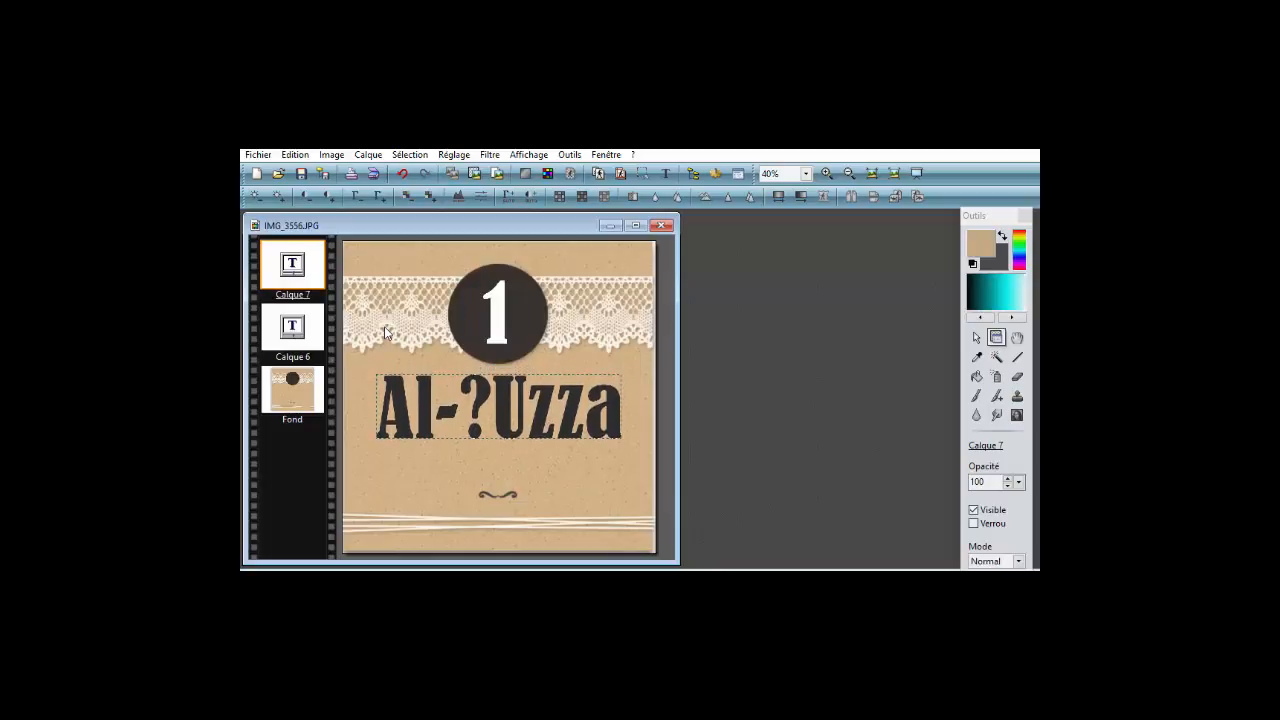
pyautogui.press('Down')
pyautogui.press('Down')
pyautogui.press('Down')
pyautogui.press('Down')
pyautogui.press('Down')
pyautogui.press('Down')
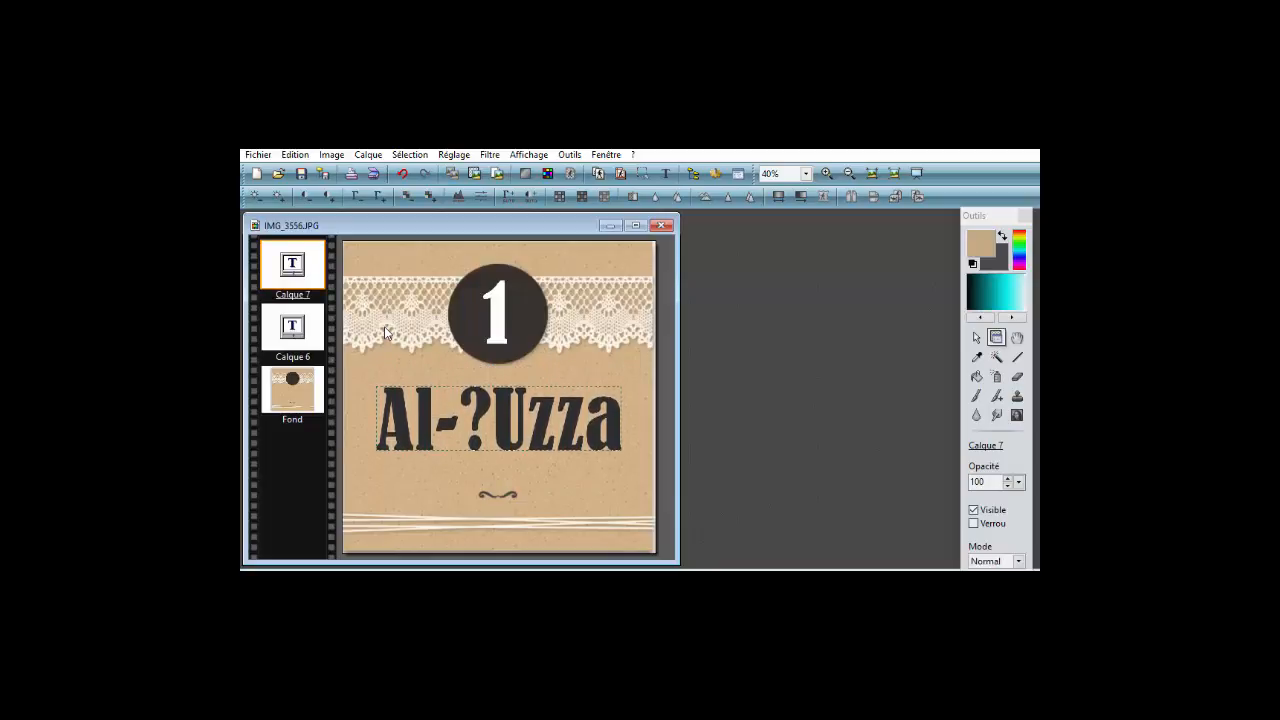
pyautogui.press('Down')
pyautogui.press('Down')
pyautogui.press('Down')
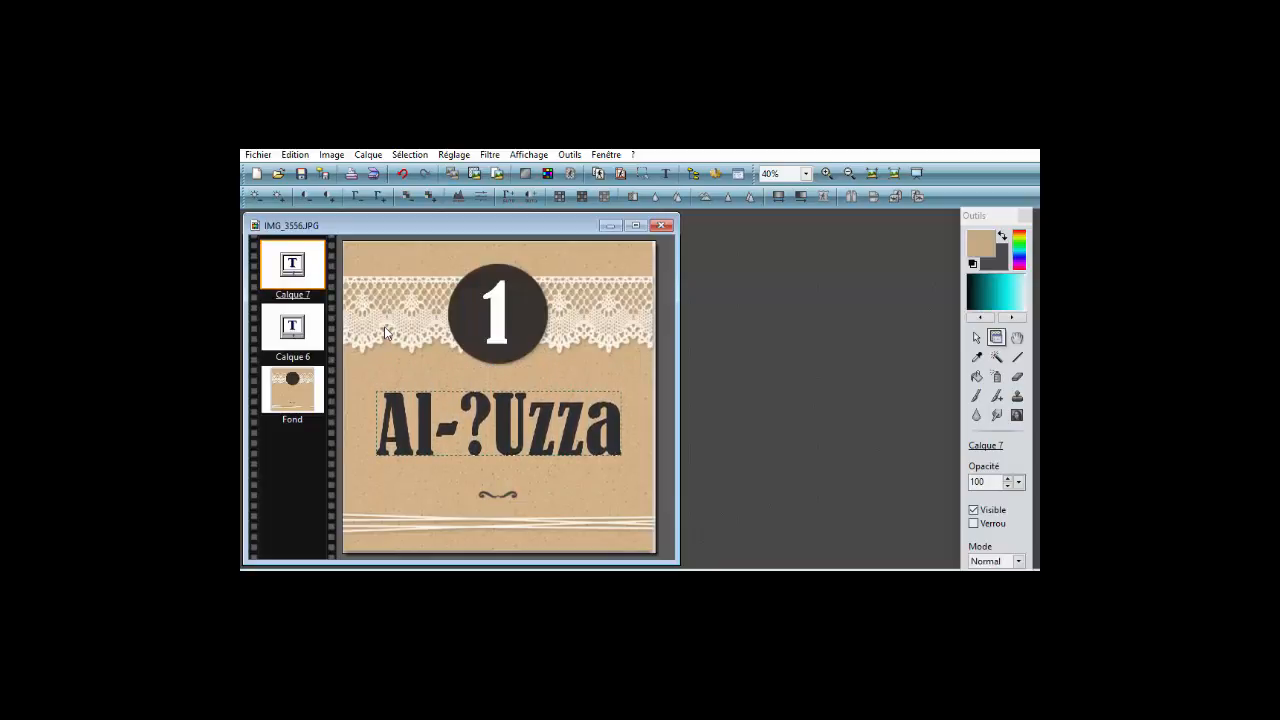
pyautogui.press('Left')
pyautogui.press('Left')
pyautogui.press('Down')
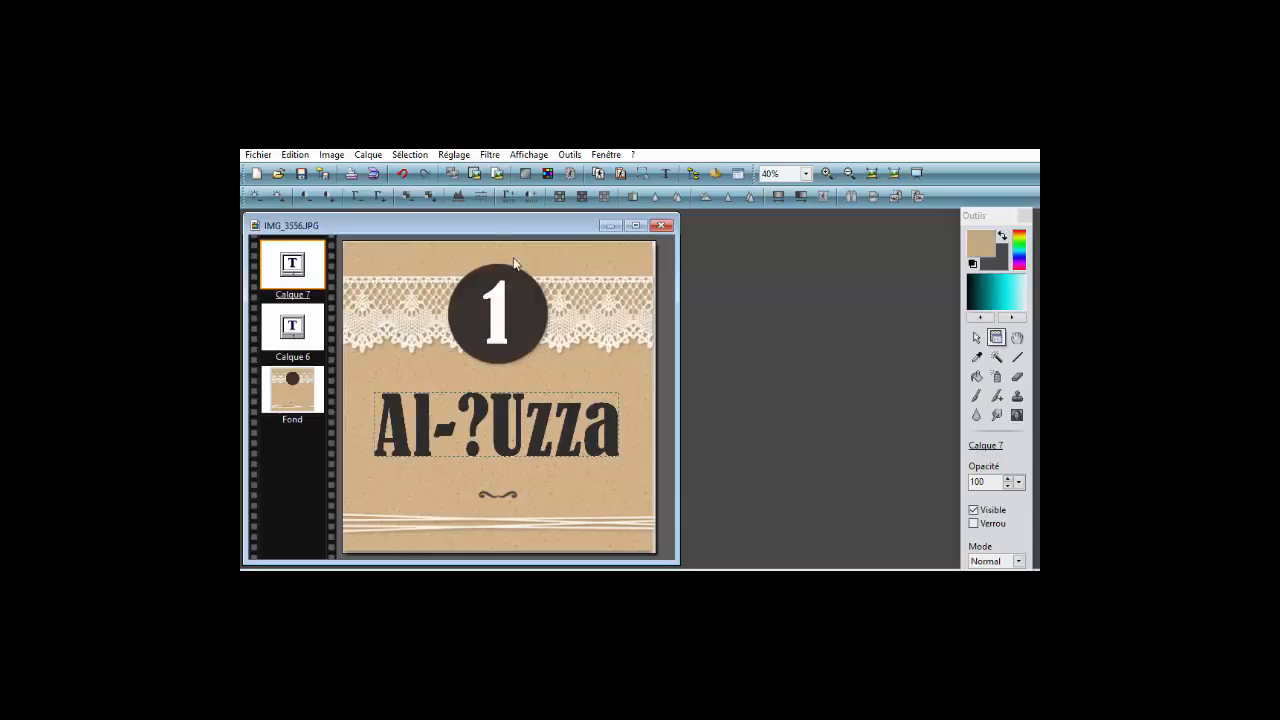
# Edit the goddess name text to remove the question mark so it reads Al-Uzza.
pyautogui.doubleClick(453, 414)
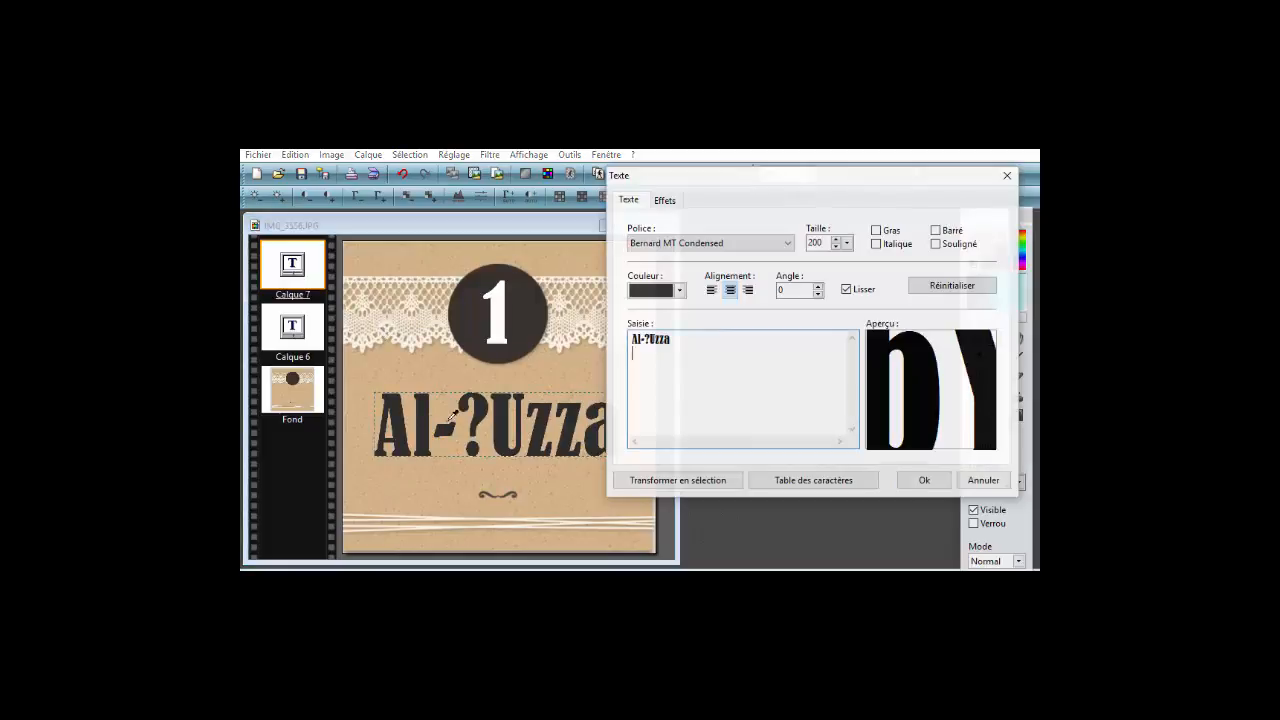
pyautogui.click(652, 341)
pyautogui.press('BackSpace')
pyautogui.click(914, 481)
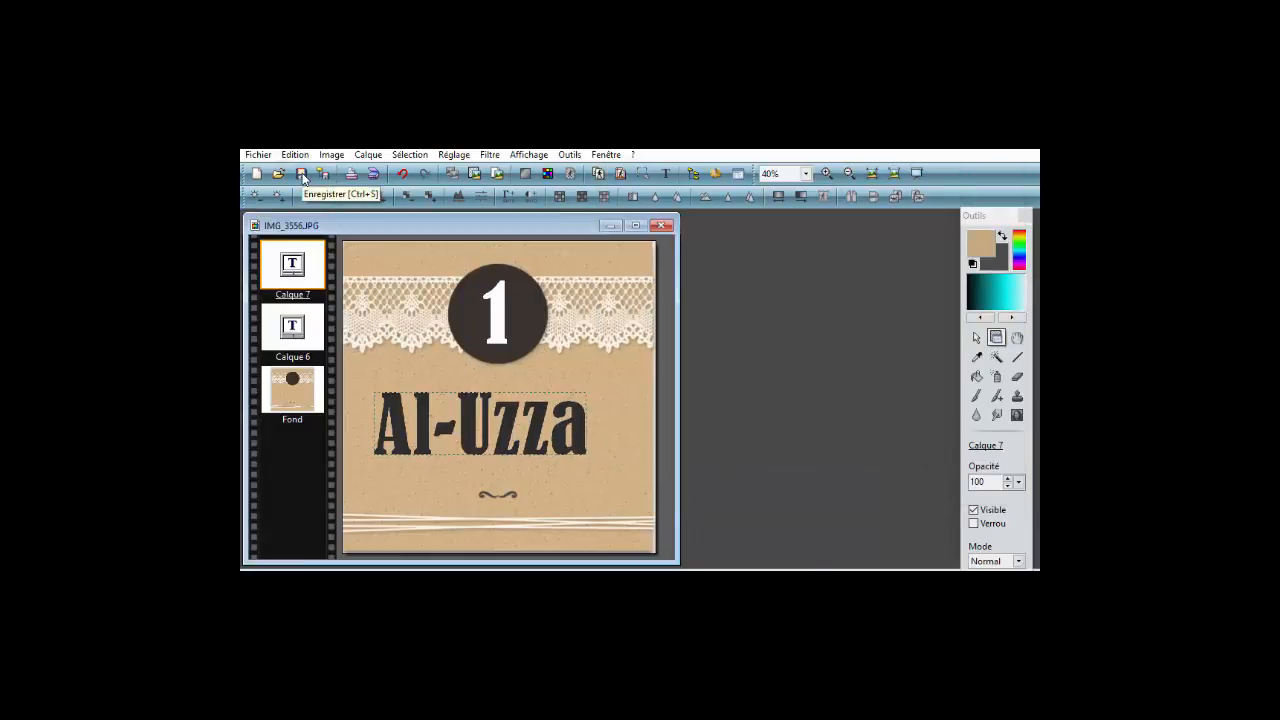
# Save the label as a compressed PhotoFiltre PFI file named 1. Al-Uzza.
pyautogui.click(258, 155)
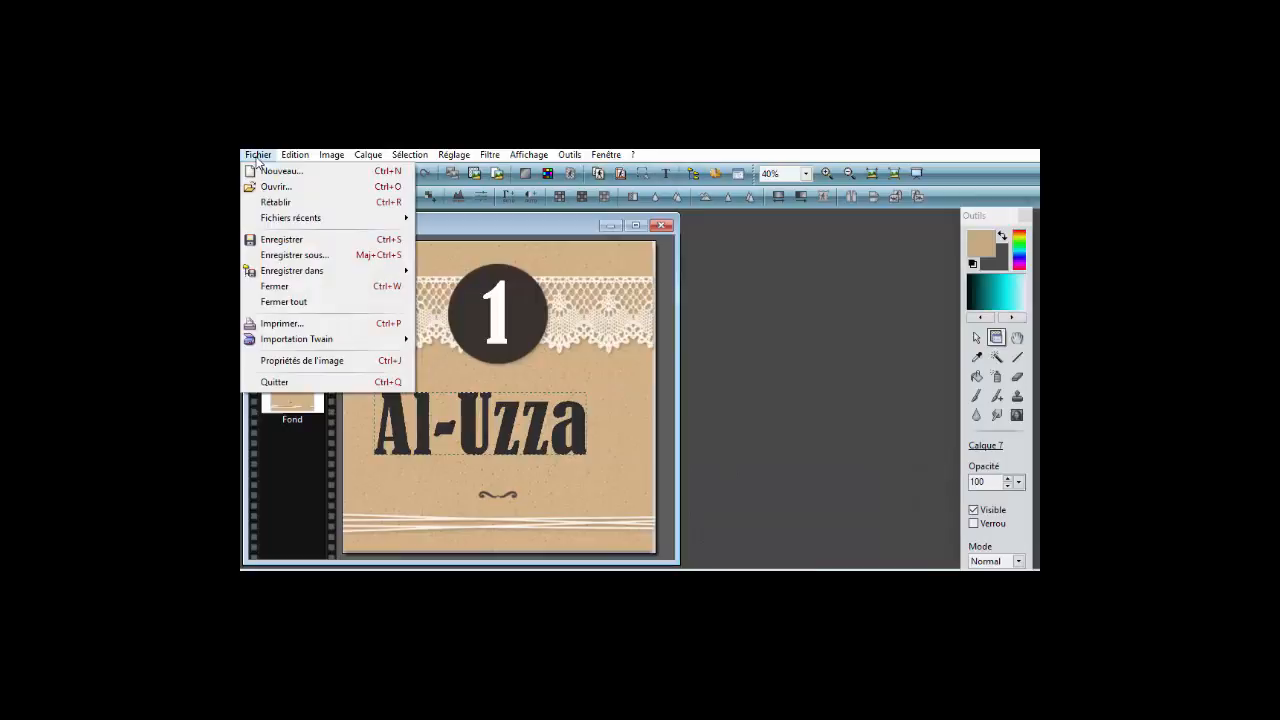
pyautogui.click(290, 256)
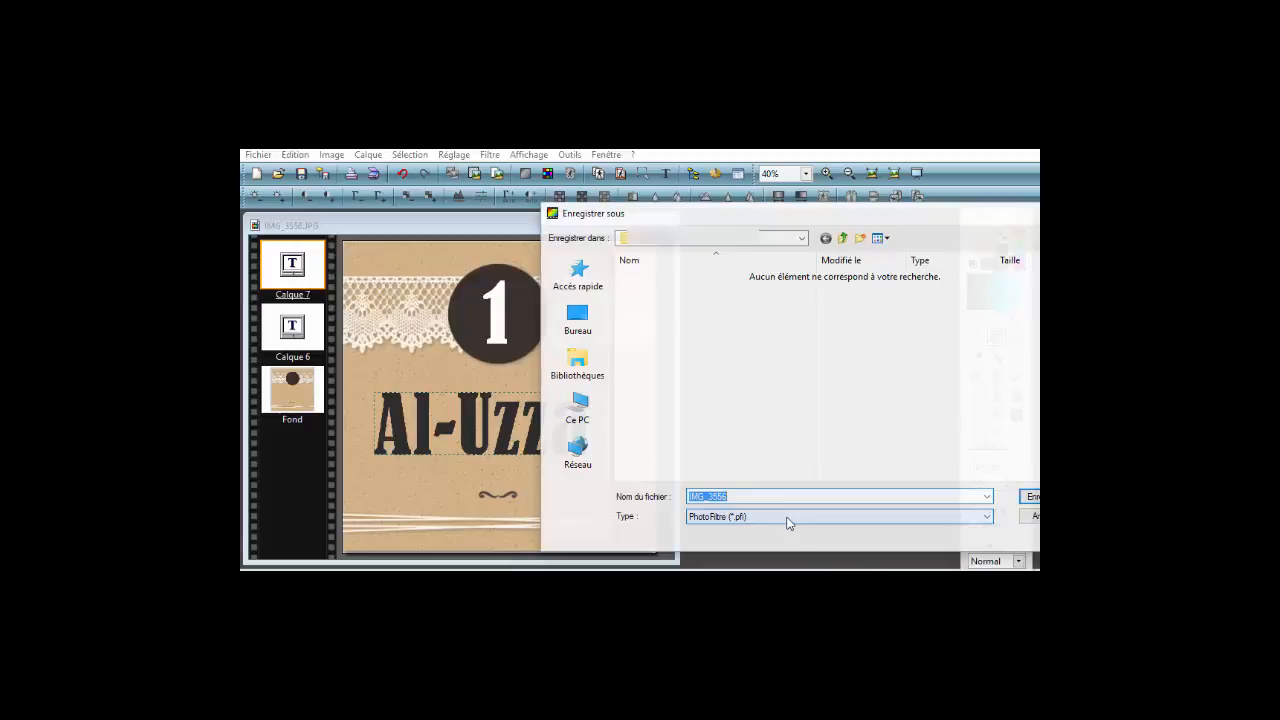
pyautogui.write('A')
pyautogui.write('1. Al')
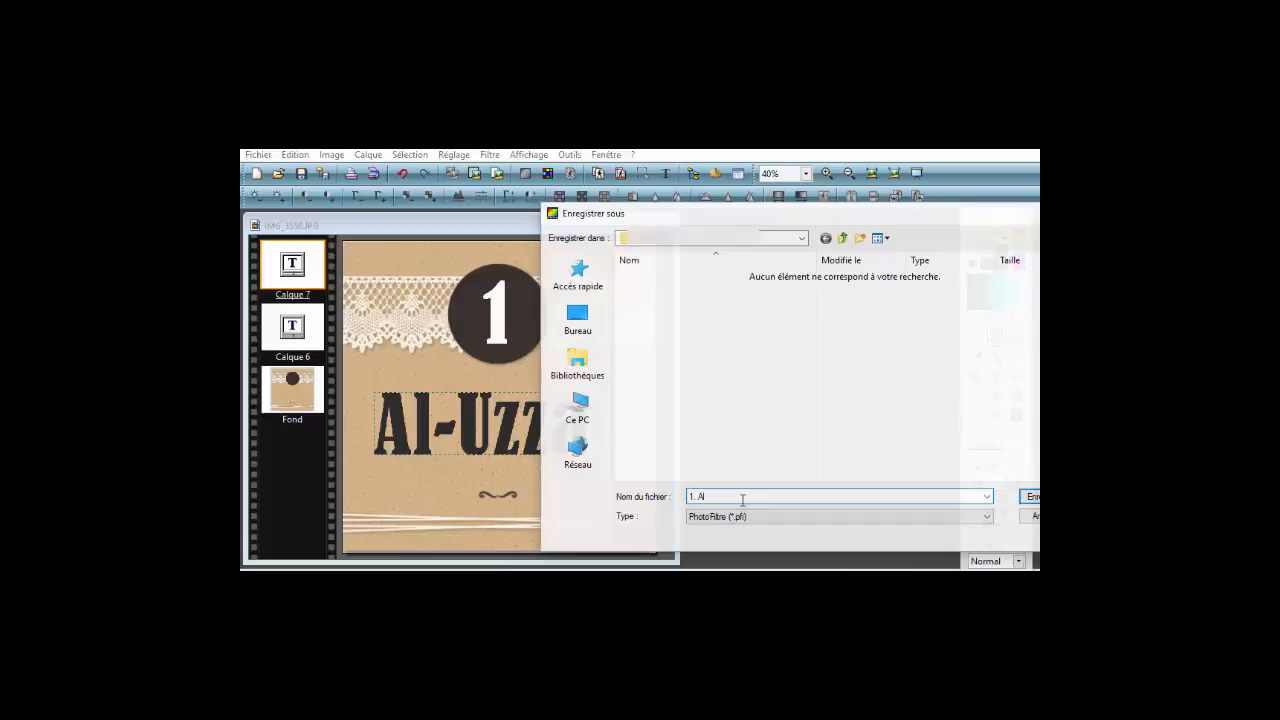
pyautogui.write('-U')
pyautogui.click(1030, 496)
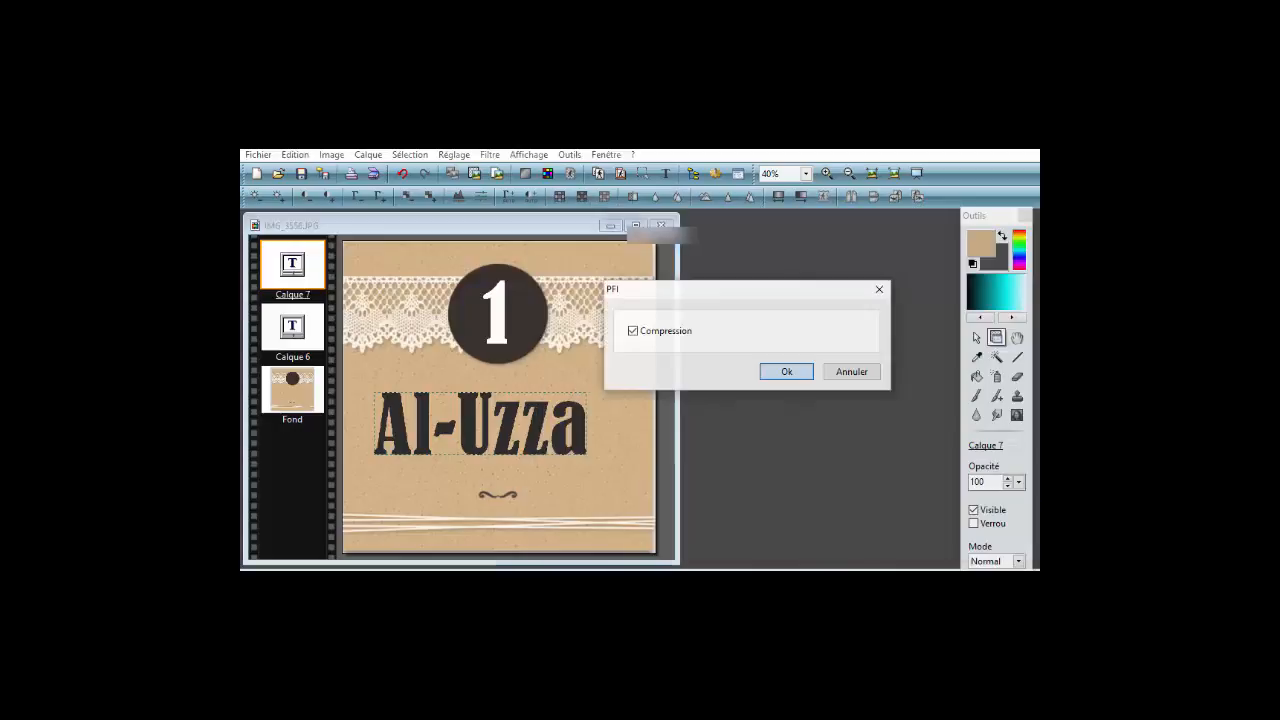
pyautogui.click(786, 372)
# Start saving another copy of the Al-Uzza label with PNG as the file type.
pyautogui.click(262, 157)
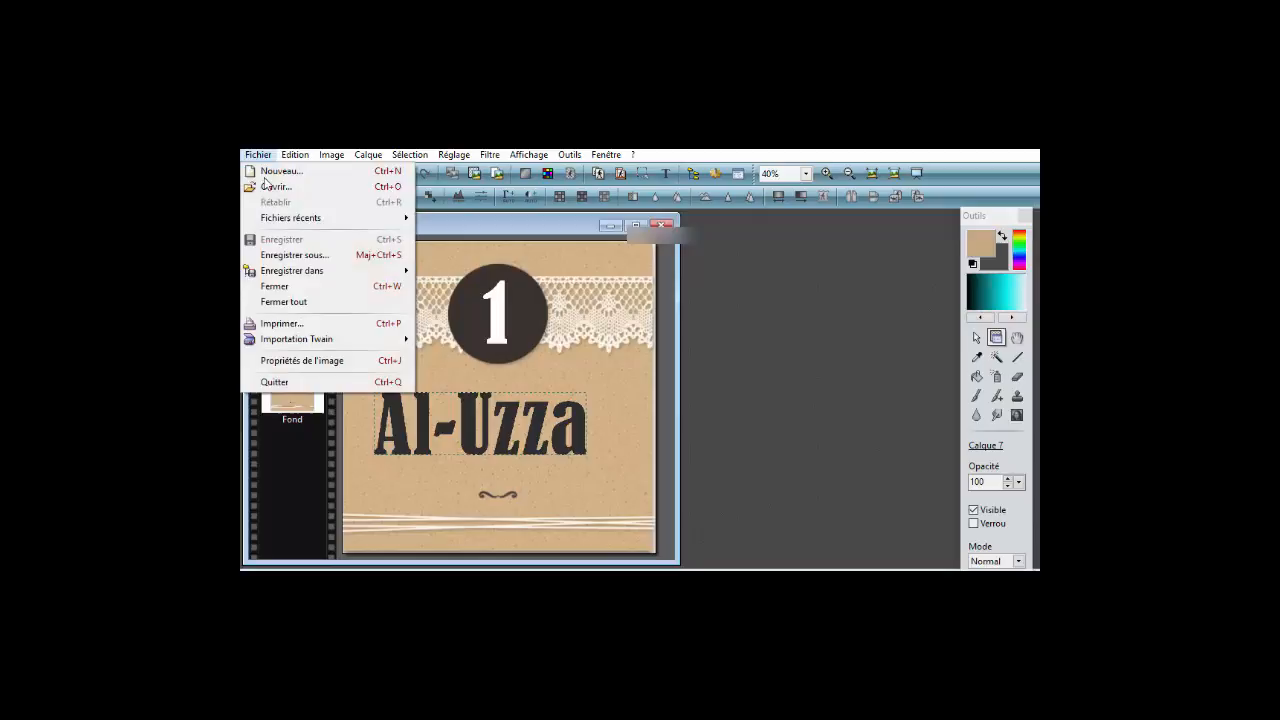
pyautogui.click(290, 254)
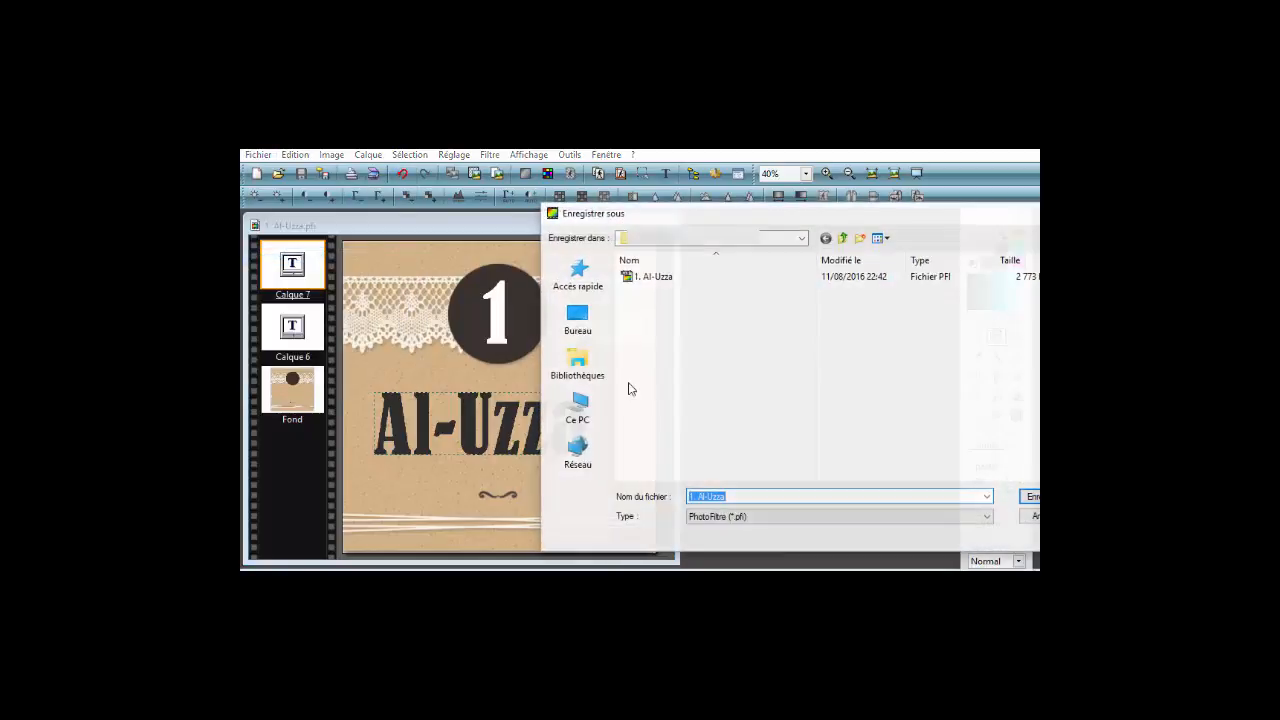
pyautogui.click(773, 517)
pyautogui.click(745, 567)
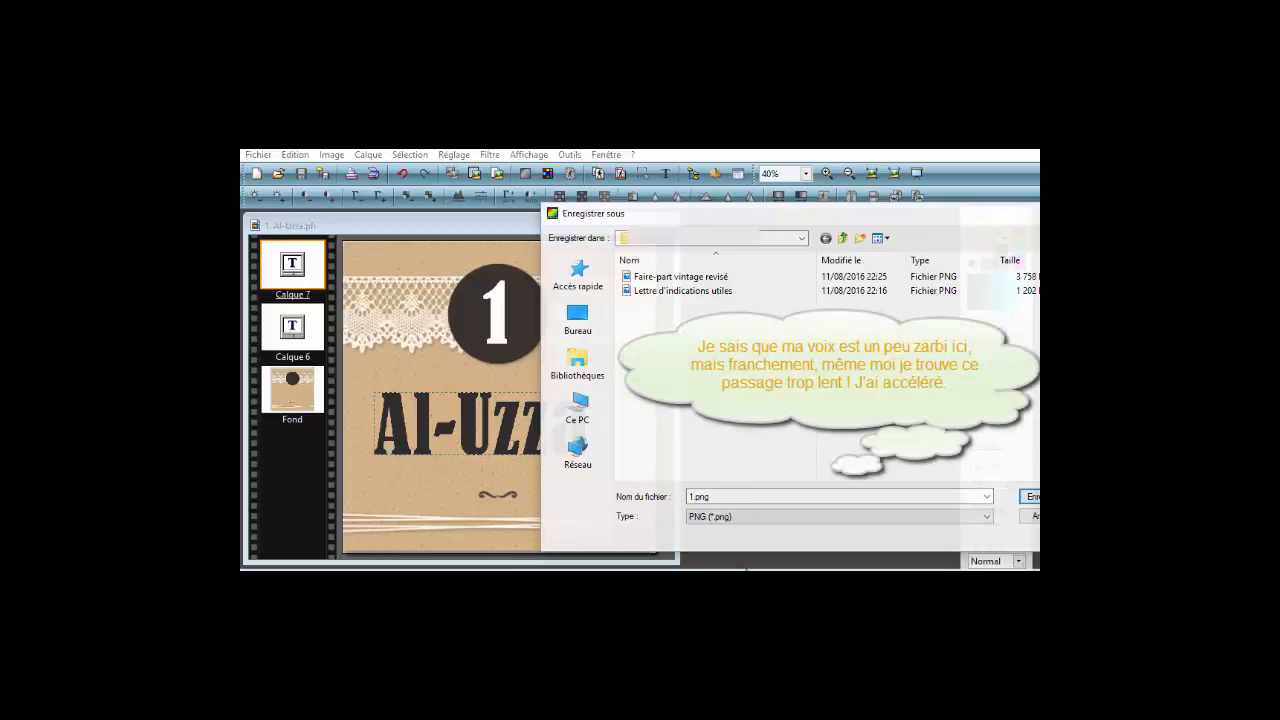
# Name the PNG copy 1.Al-Uzza and save it, accepting a format without layers.
pyautogui.click(718, 497)
pyautogui.click(713, 497)
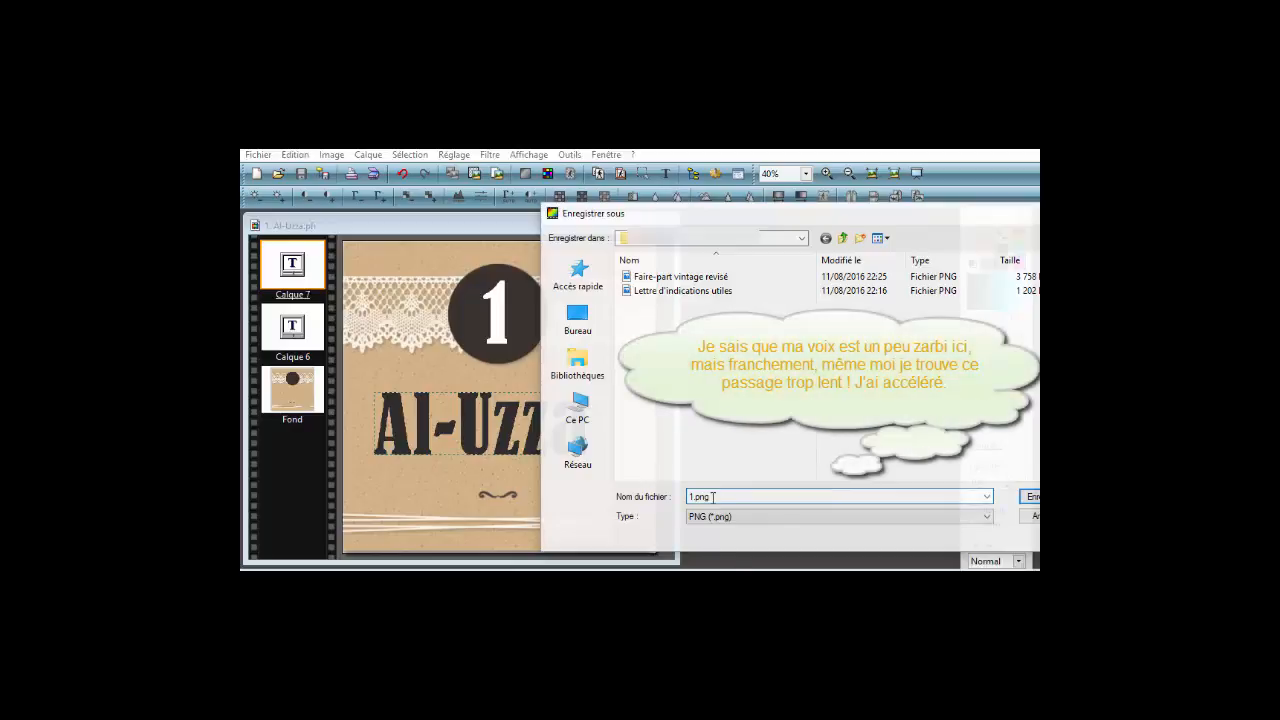
pyautogui.press('BackSpace')
pyautogui.press('BackSpace')
pyautogui.press('BackSpace')
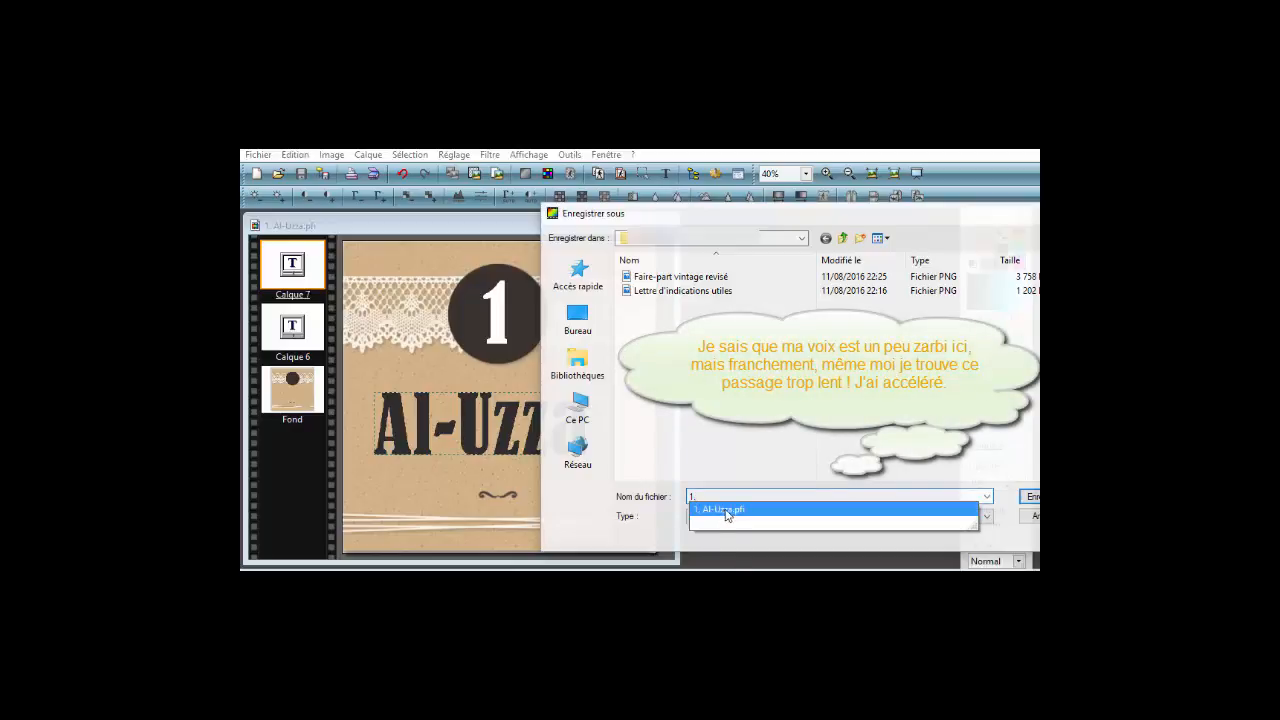
pyautogui.click(728, 511)
pyautogui.click(736, 497)
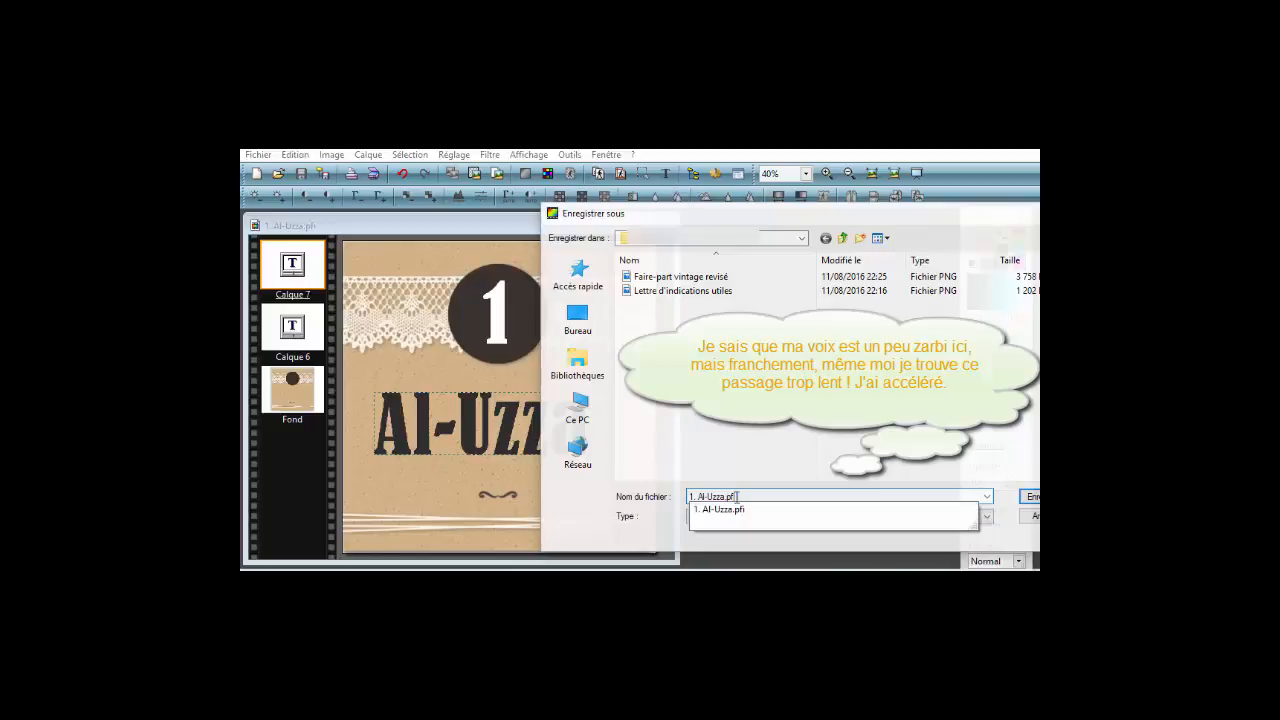
pyautogui.press('BackSpace')
pyautogui.press('BackSpace')
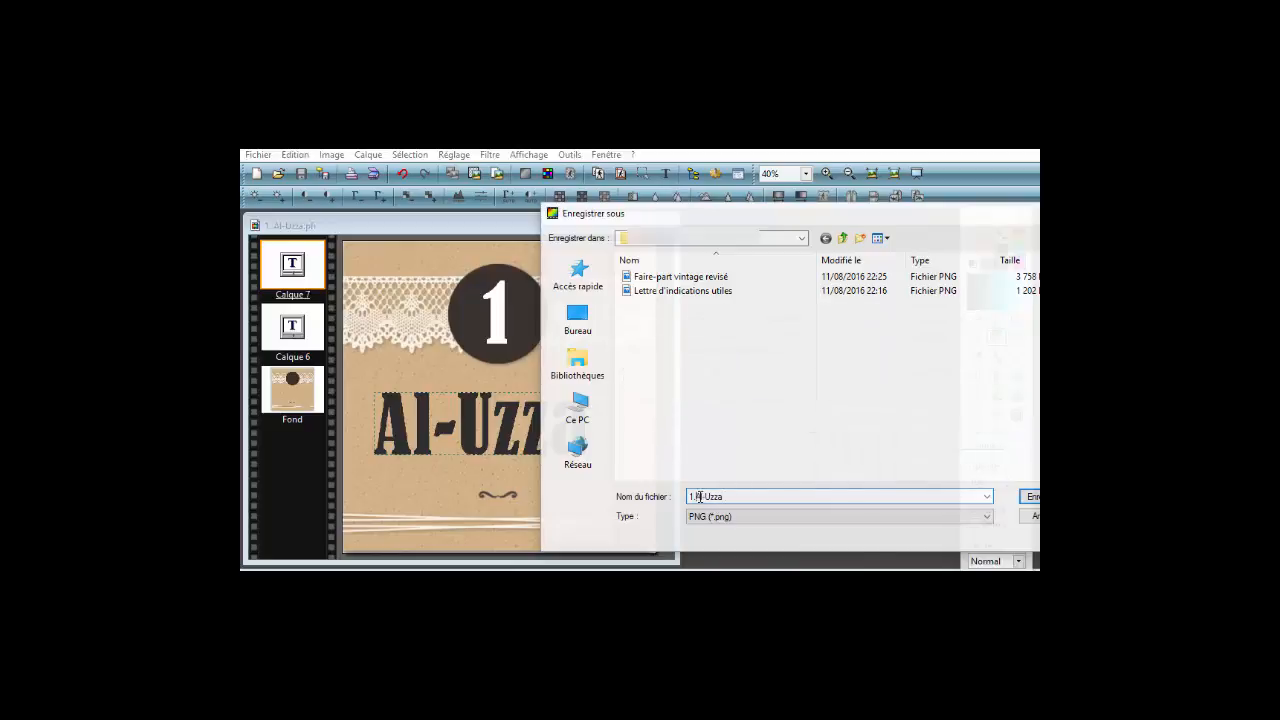
pyautogui.click(1030, 497)
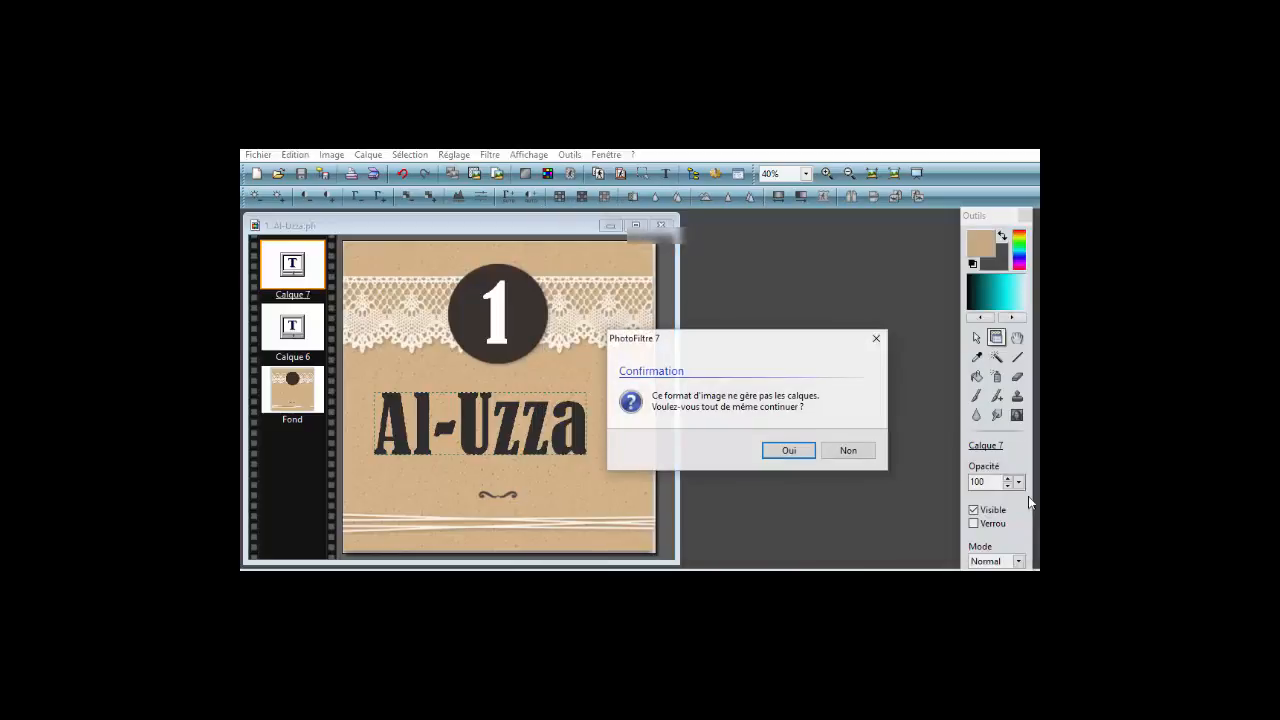
pyautogui.click(789, 450)
pyautogui.click(788, 440)
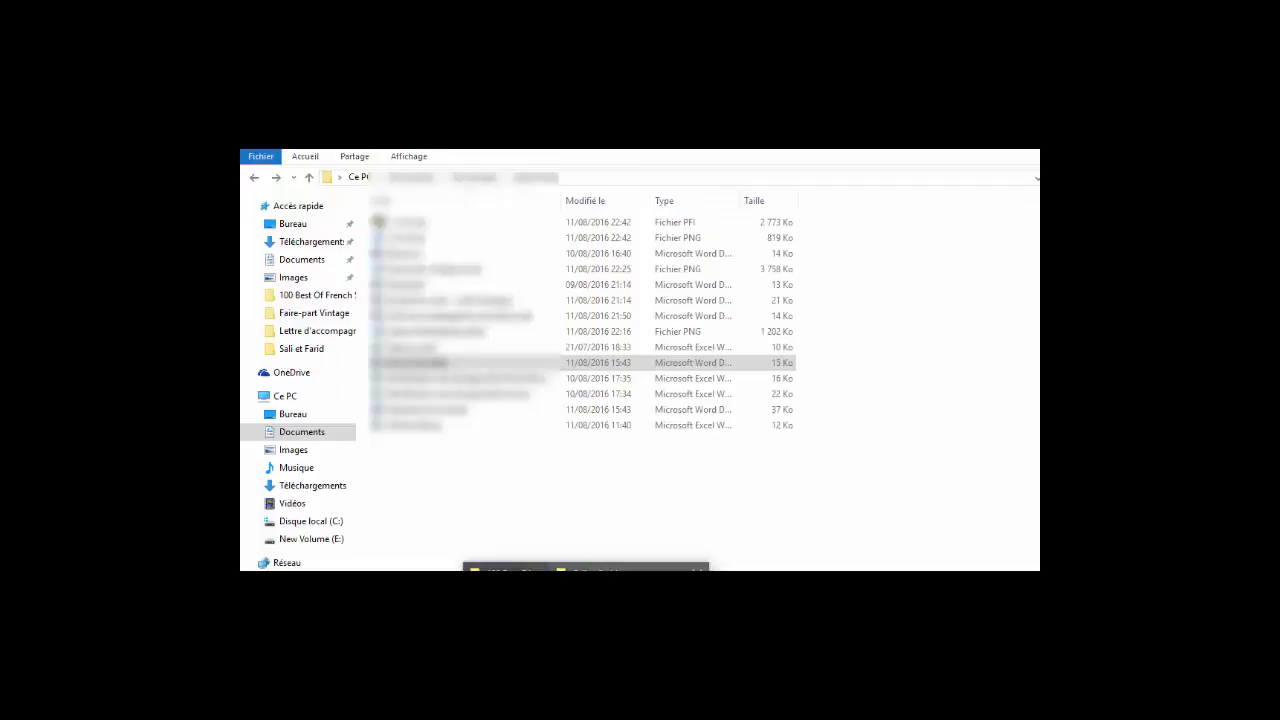
# Switch to File Explorer and check the saved files in the project folder.
pyautogui.click(630, 569)
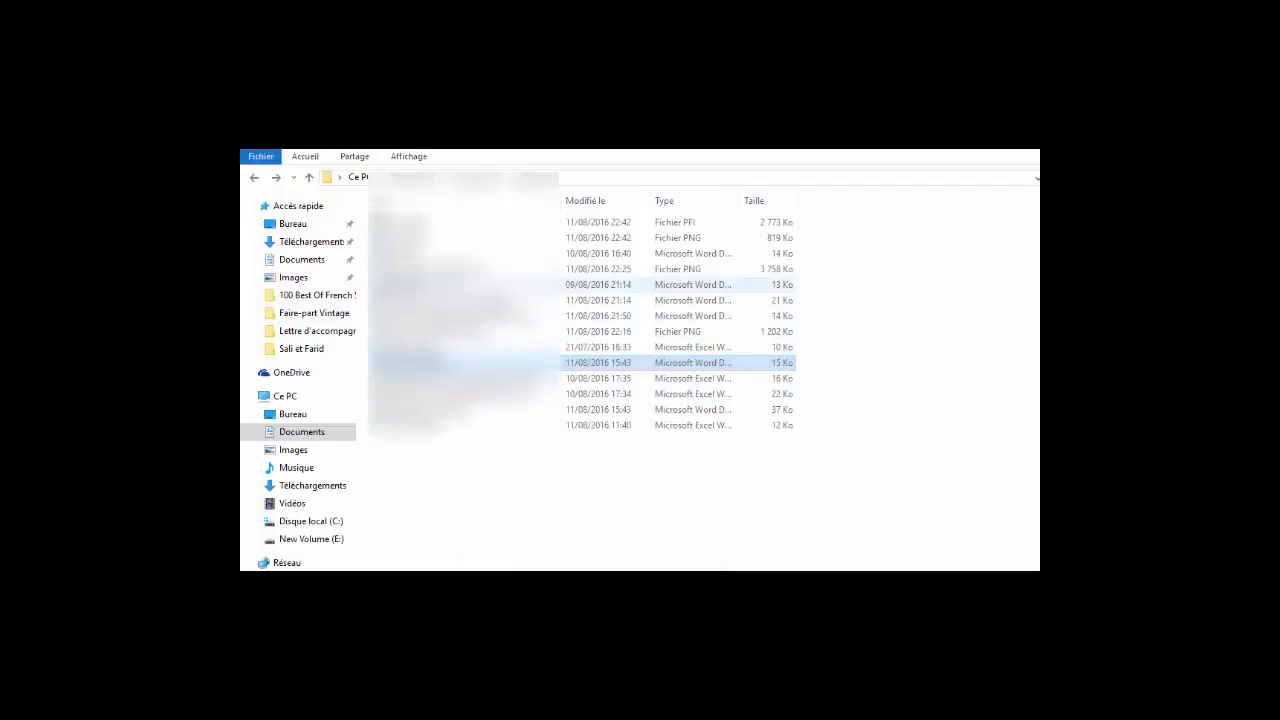
pyautogui.doubleClick(455, 331)
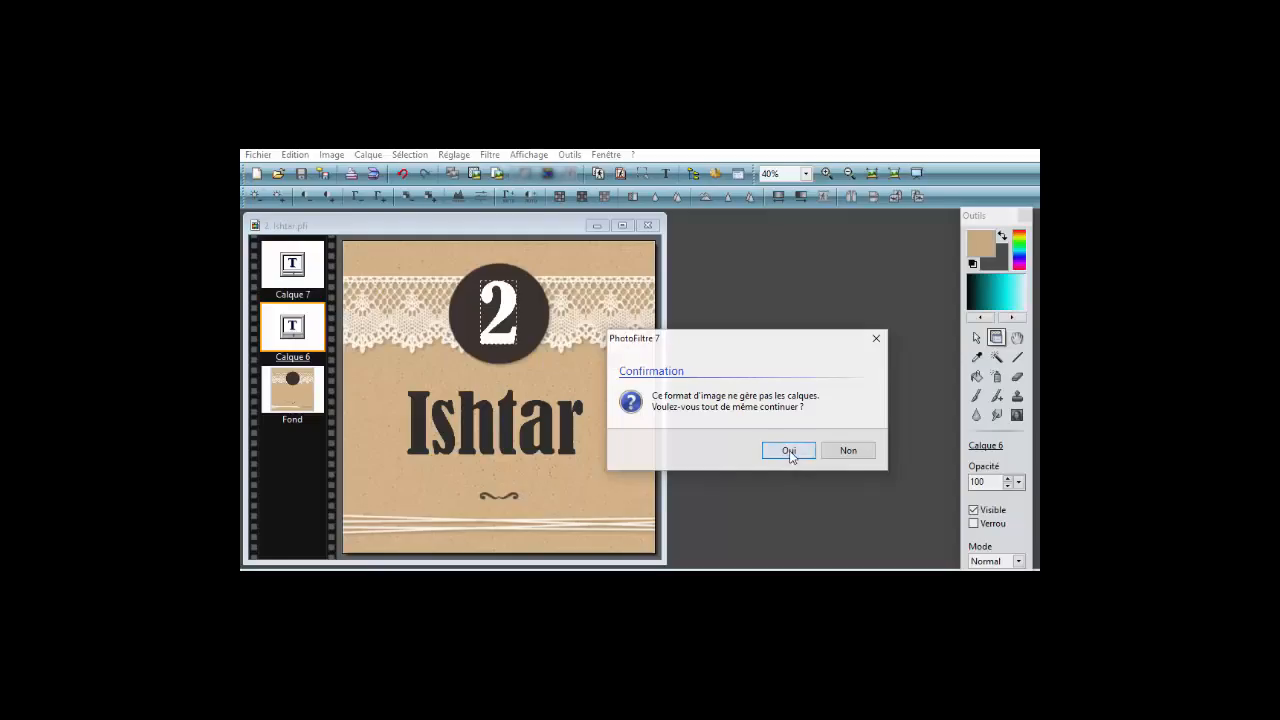
# Finish saving the Ishtar label as a PNG with Haut filtering, accepting a format without layers.
pyautogui.click(789, 450)
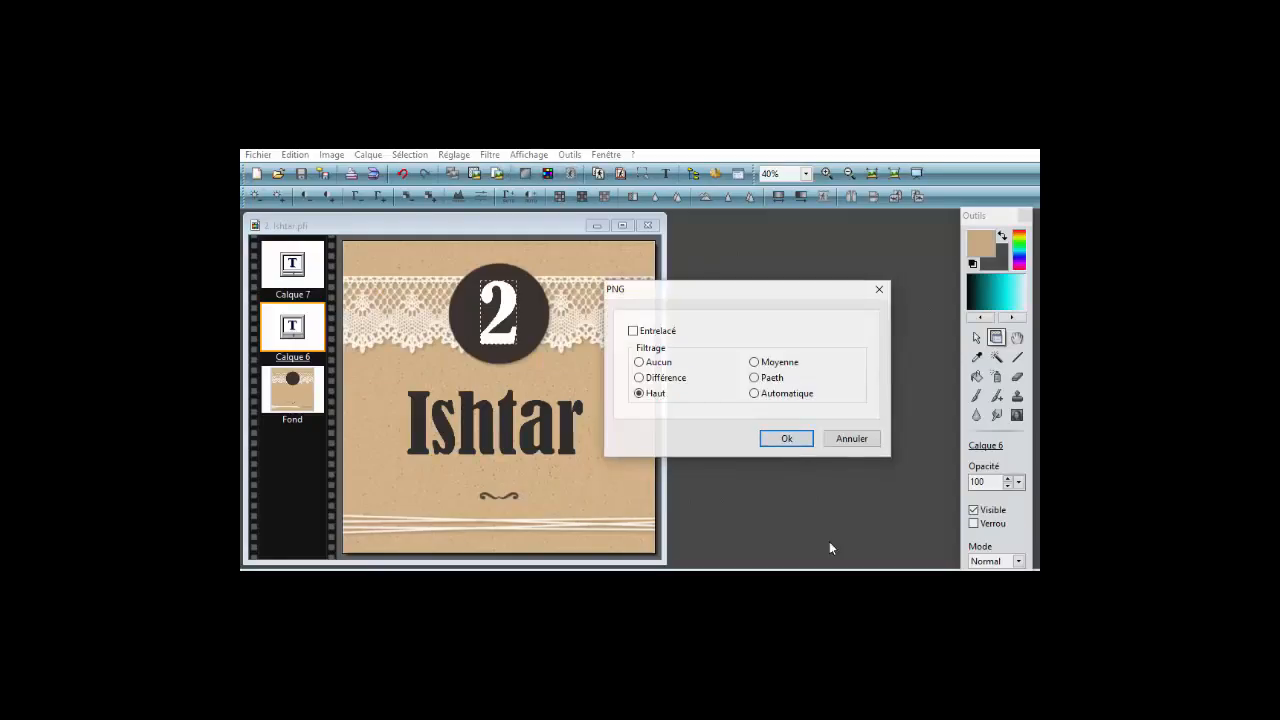
pyautogui.click(785, 440)
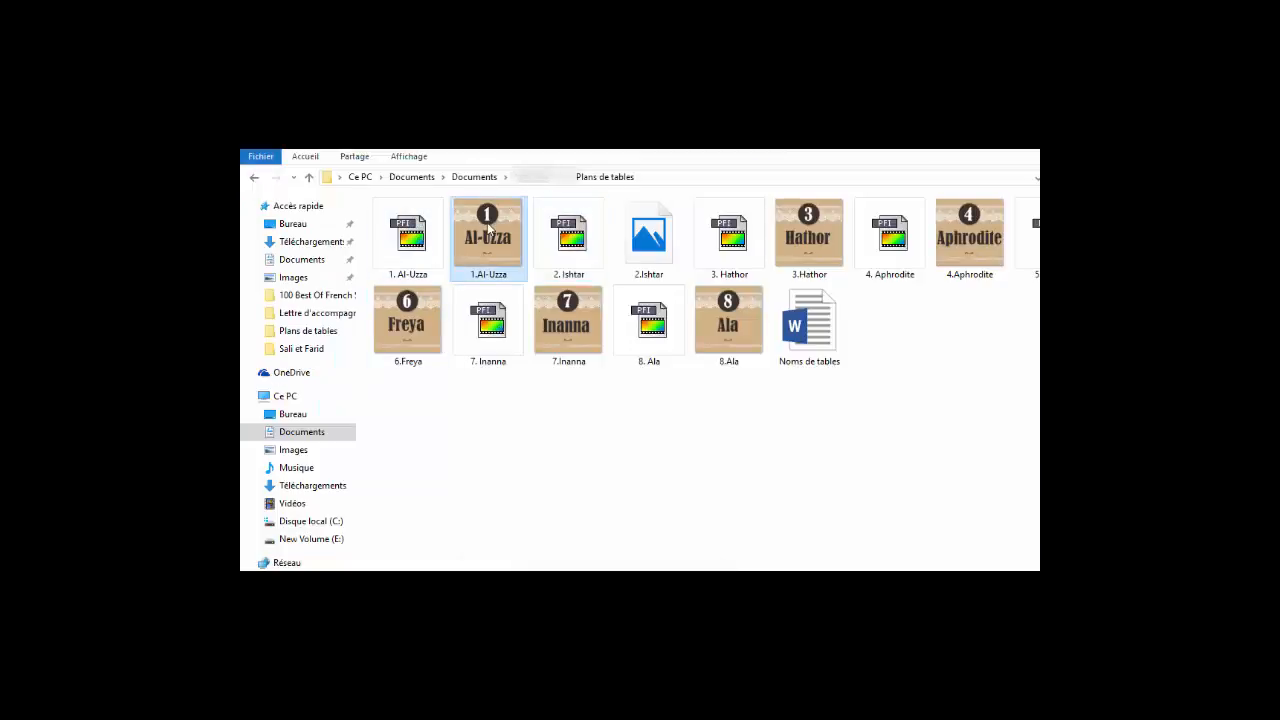
# Review the table label images from 1.Al-Uzza through 8.Ala in the photo viewer, close it and return to PhotoFiltre.
pyautogui.doubleClick(488, 229)
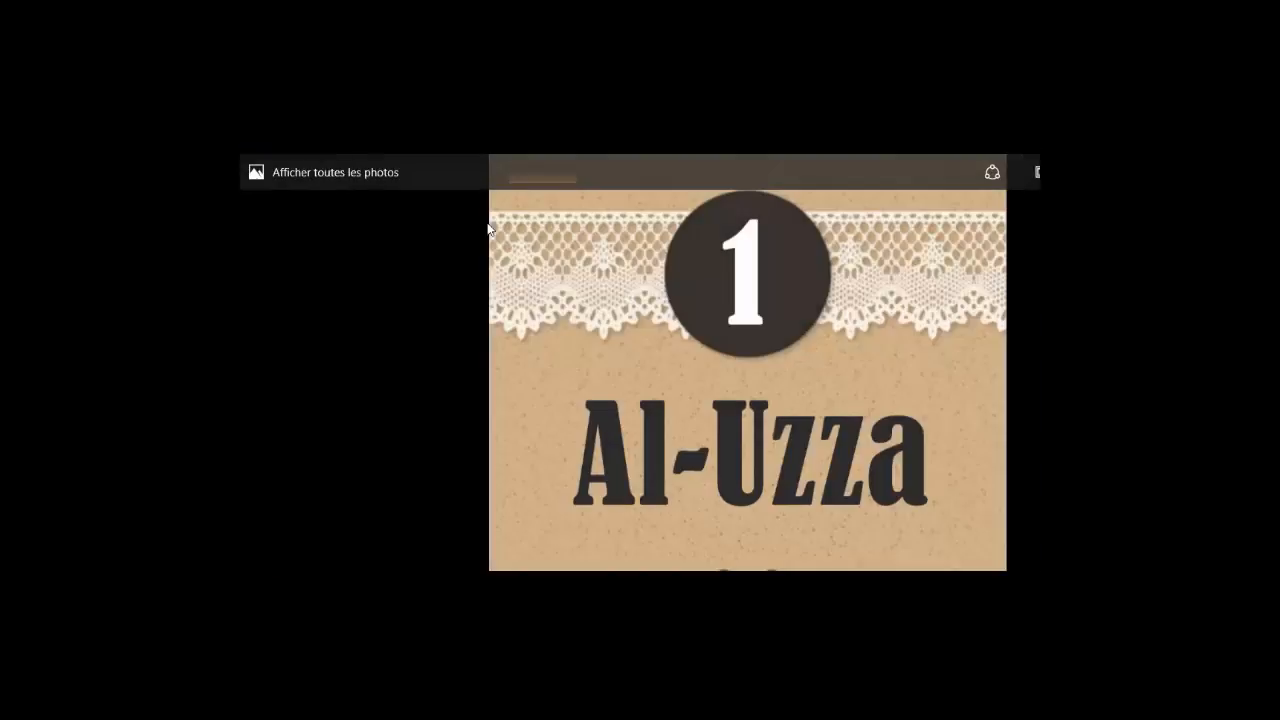
pyautogui.press('Right')
pyautogui.press('Right')
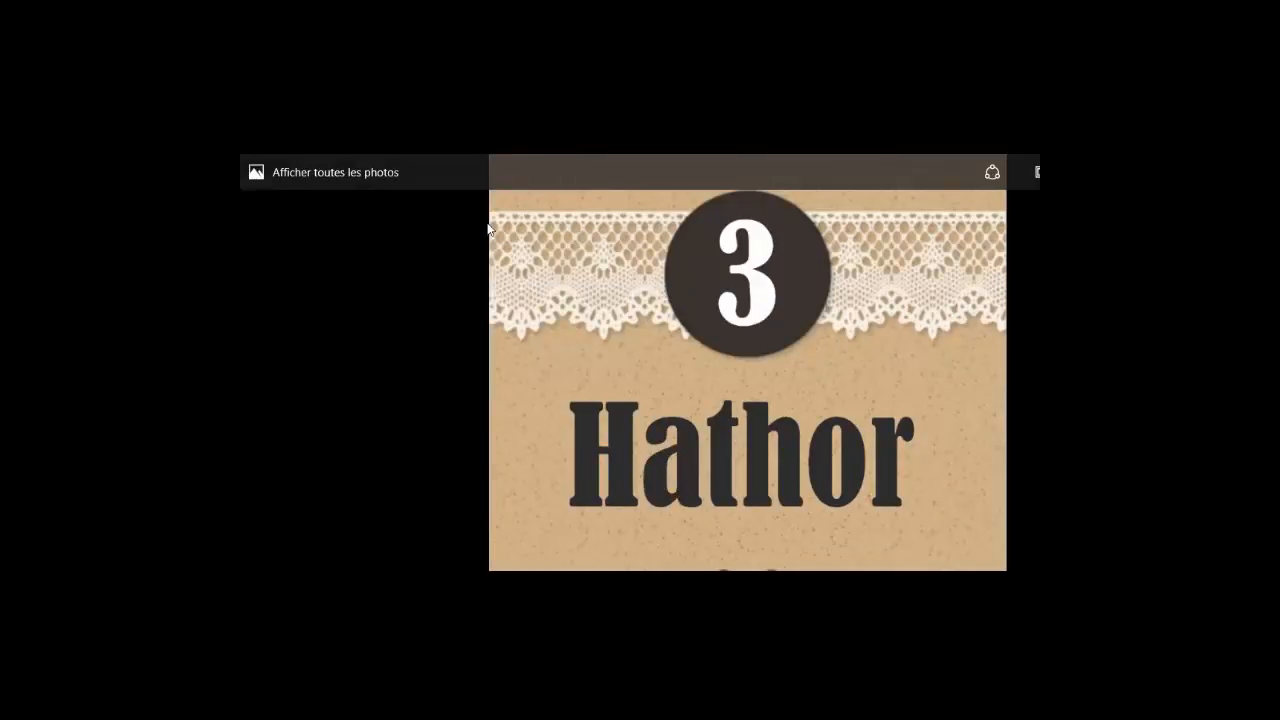
pyautogui.press('Right')
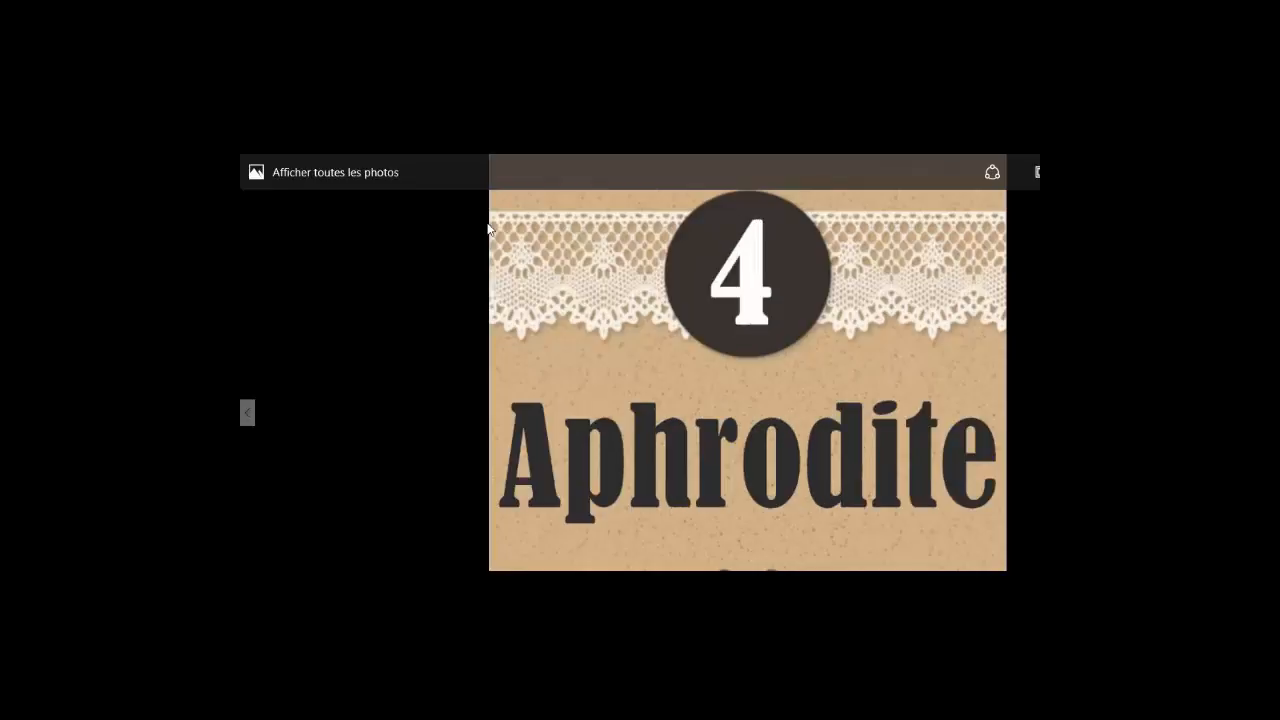
pyautogui.press('Right')
pyautogui.press('Right')
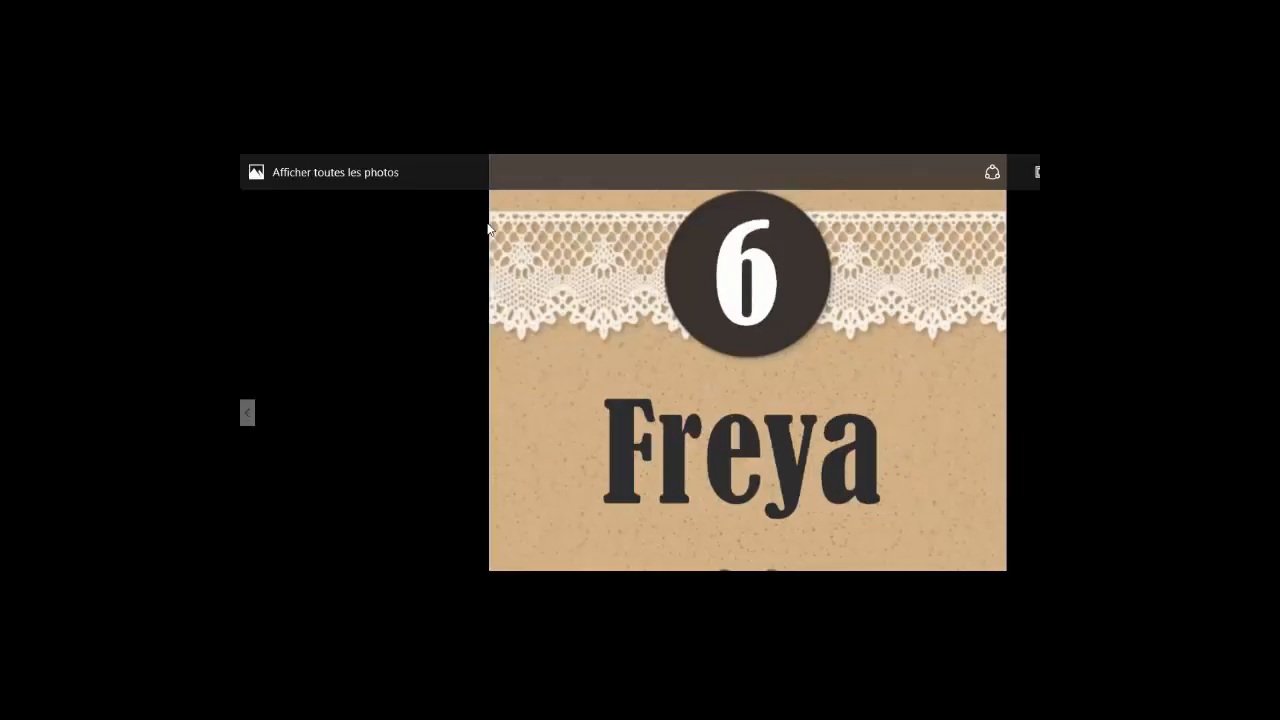
pyautogui.press('Right')
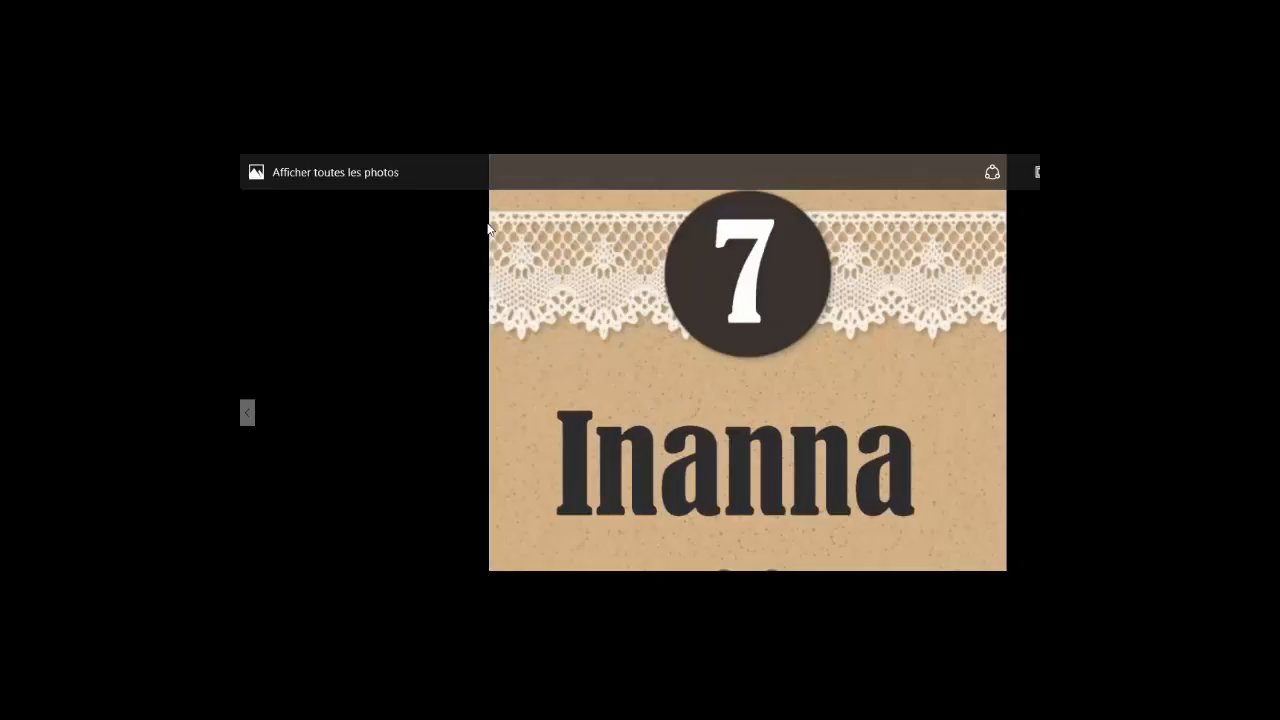
pyautogui.press('Right')
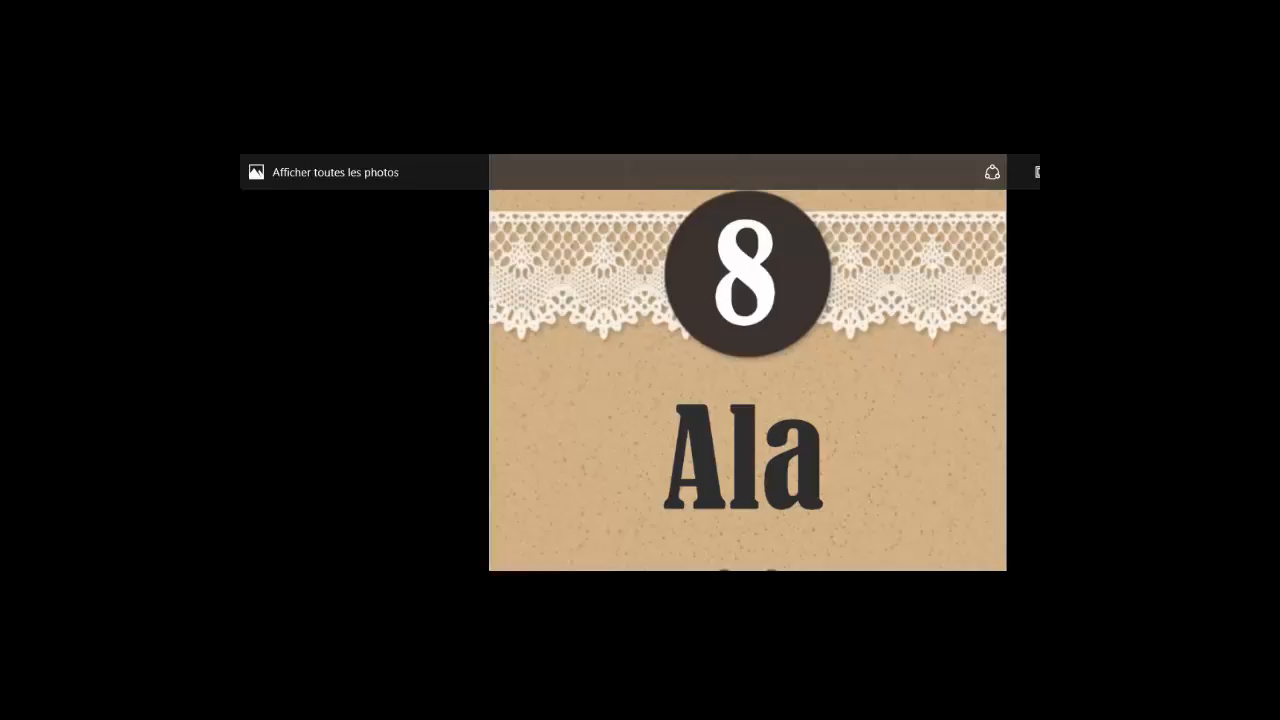
pyautogui.hotkey('alt', 'F4')
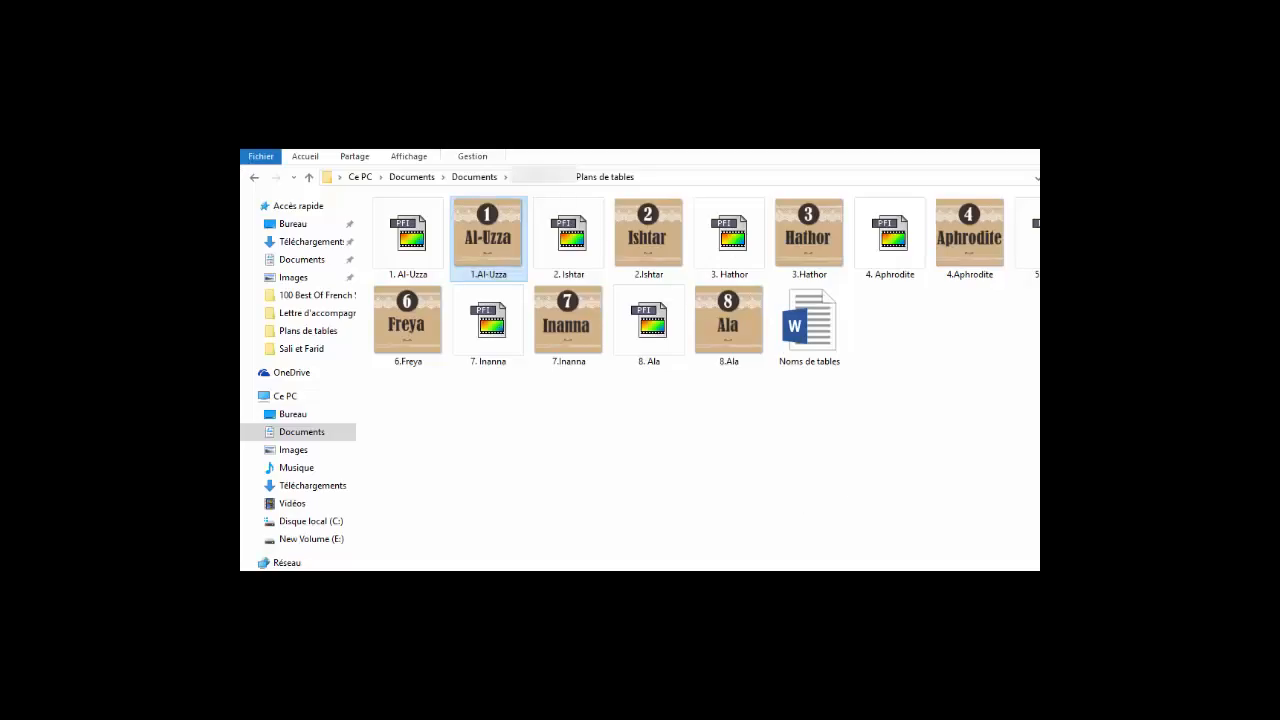
pyautogui.hotkey('alt', 'Tab')
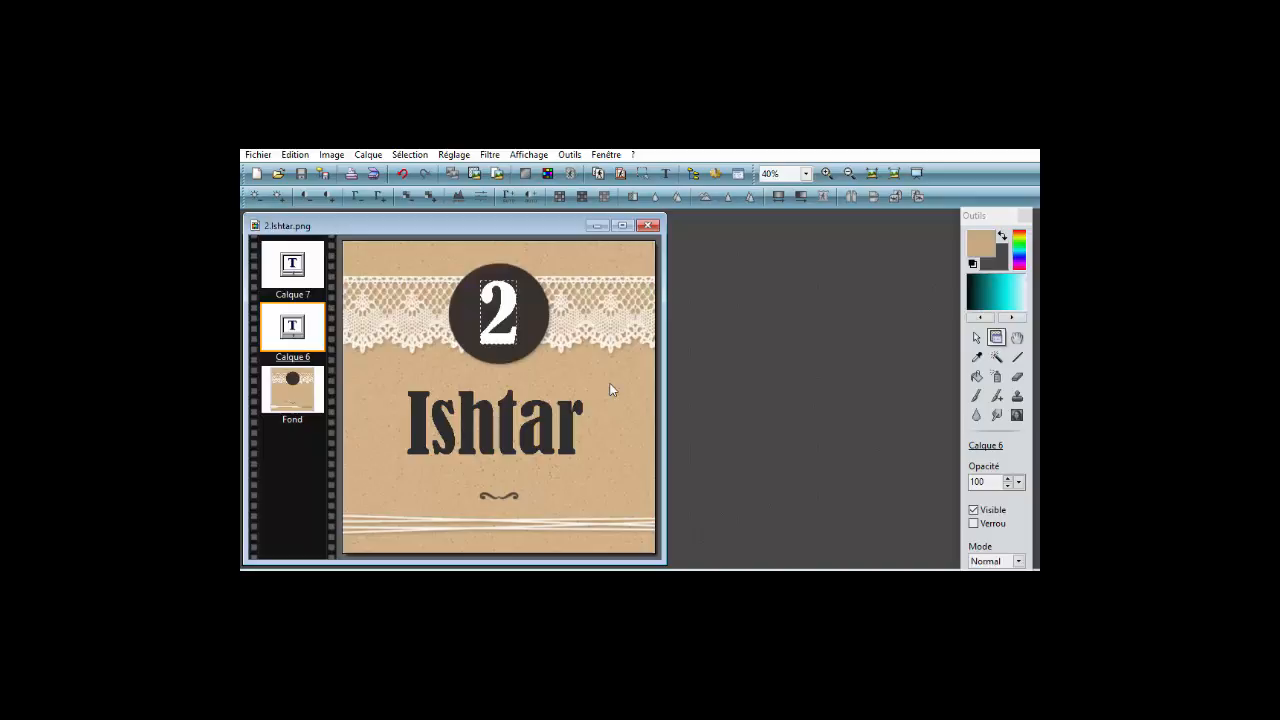
# Close the Ishtar label and create a new white image of 8,50 by 11,00 inches at 300 pixels per inch.
pyautogui.click(648, 226)
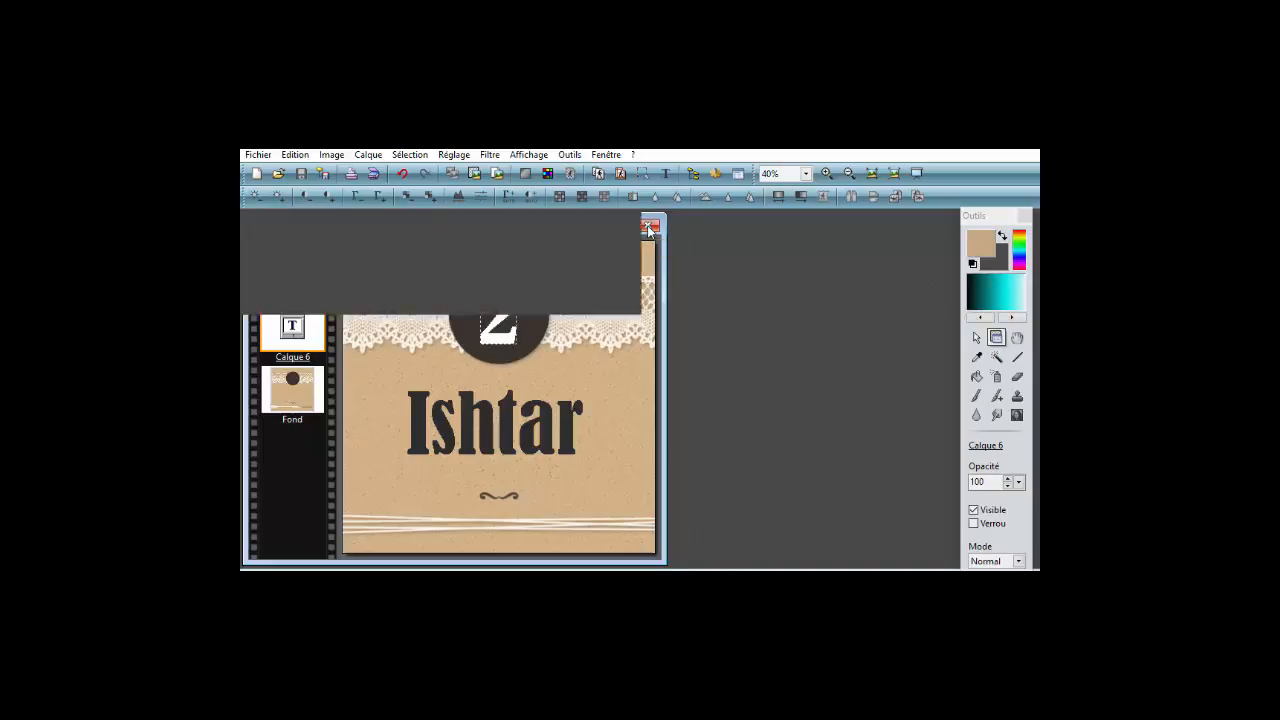
pyautogui.click(256, 173)
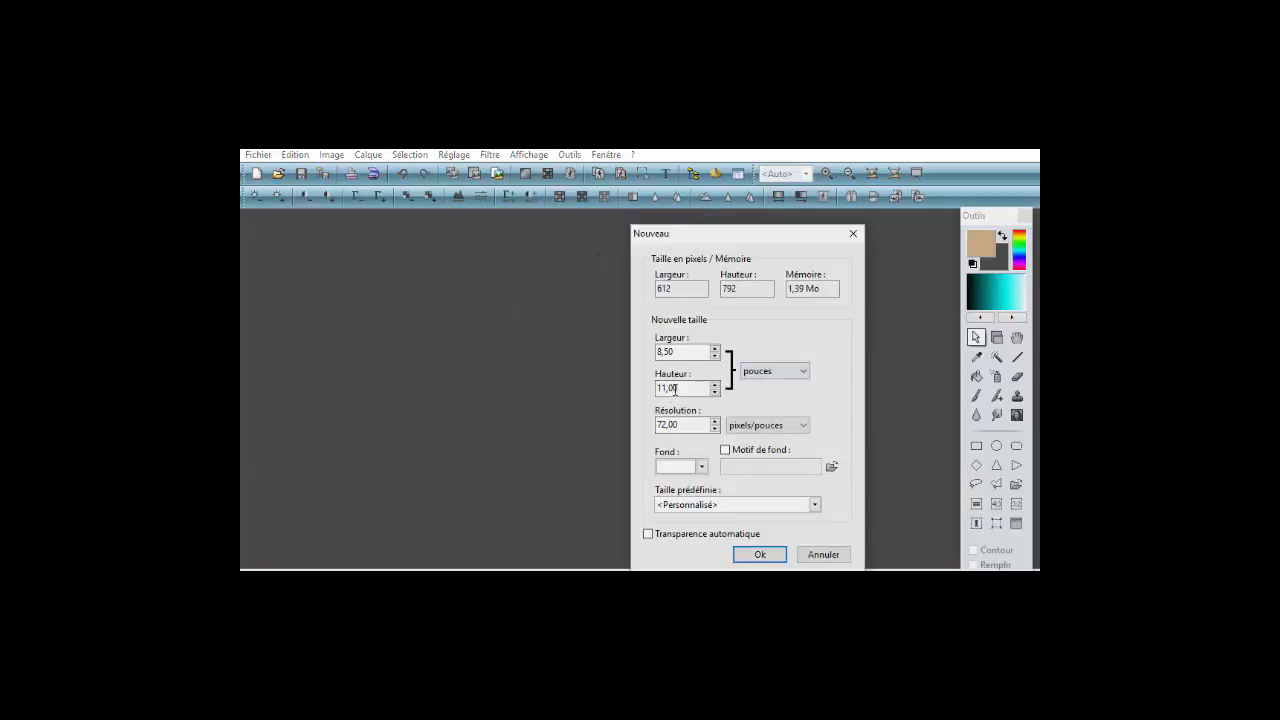
pyautogui.moveTo(682, 424); pyautogui.dragTo(647, 422)
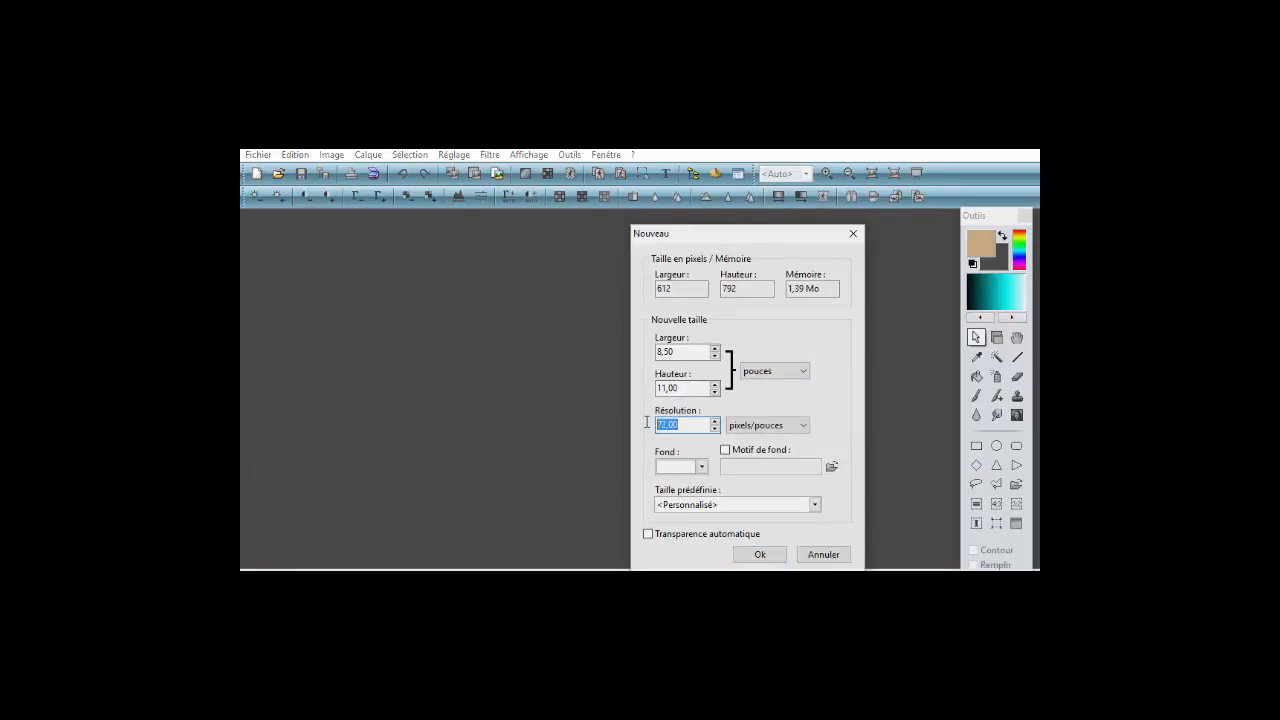
pyautogui.write('300')
pyautogui.click(767, 556)
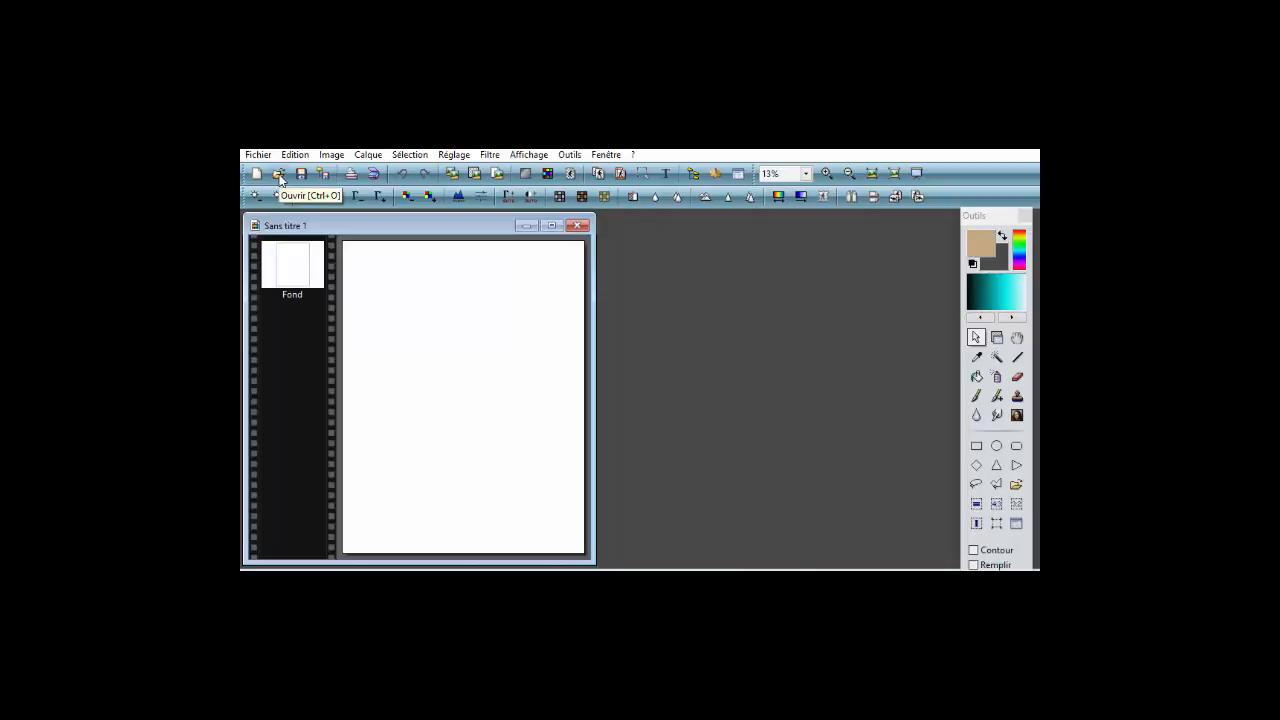
# Add the 1.Al-Uzza image as a layer and place it in the upper-left area of the blank page.
pyautogui.click(362, 156)
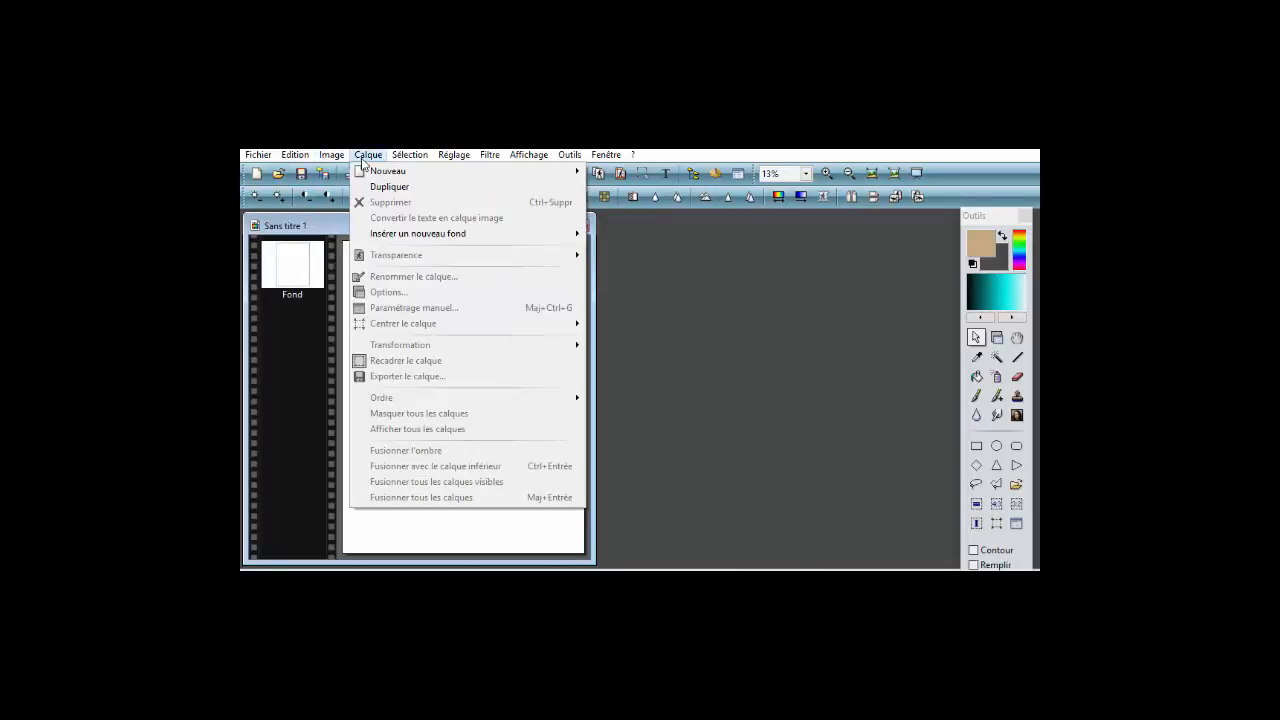
pyautogui.moveTo(385, 171)
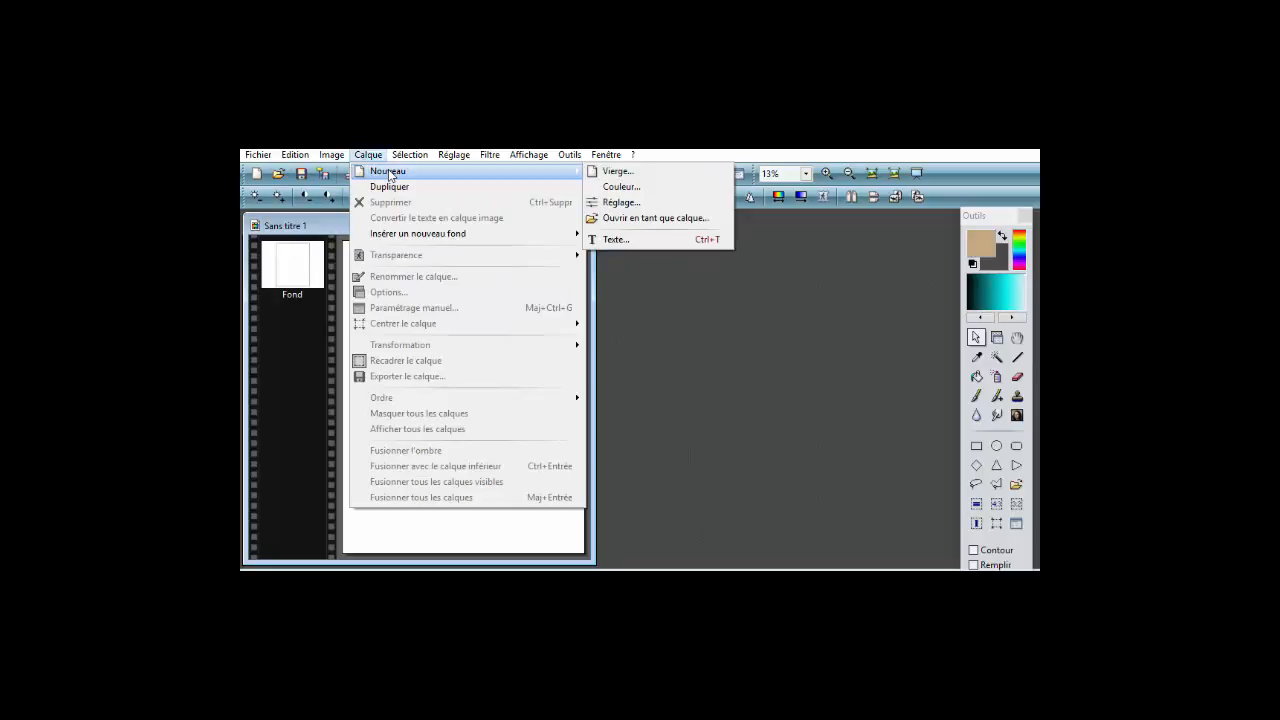
pyautogui.click(588, 217)
pyautogui.click(734, 296)
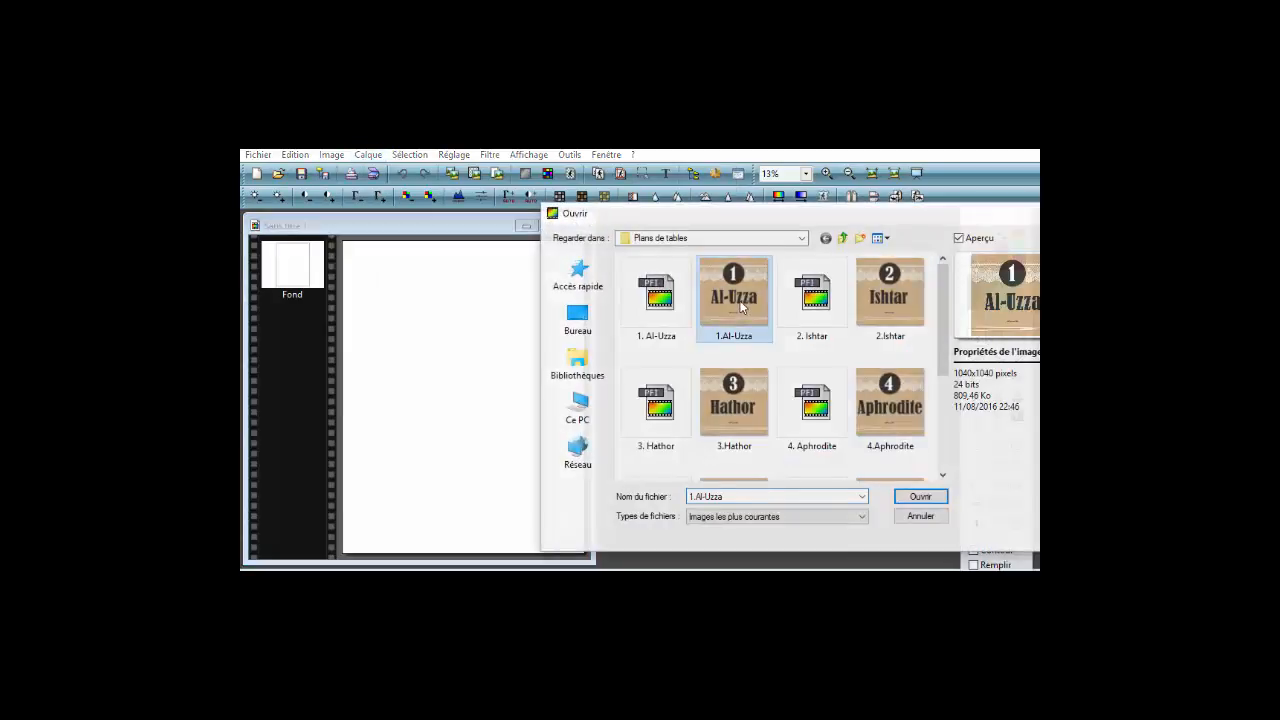
pyautogui.click(919, 497)
pyautogui.moveTo(440, 343); pyautogui.dragTo(425, 333)
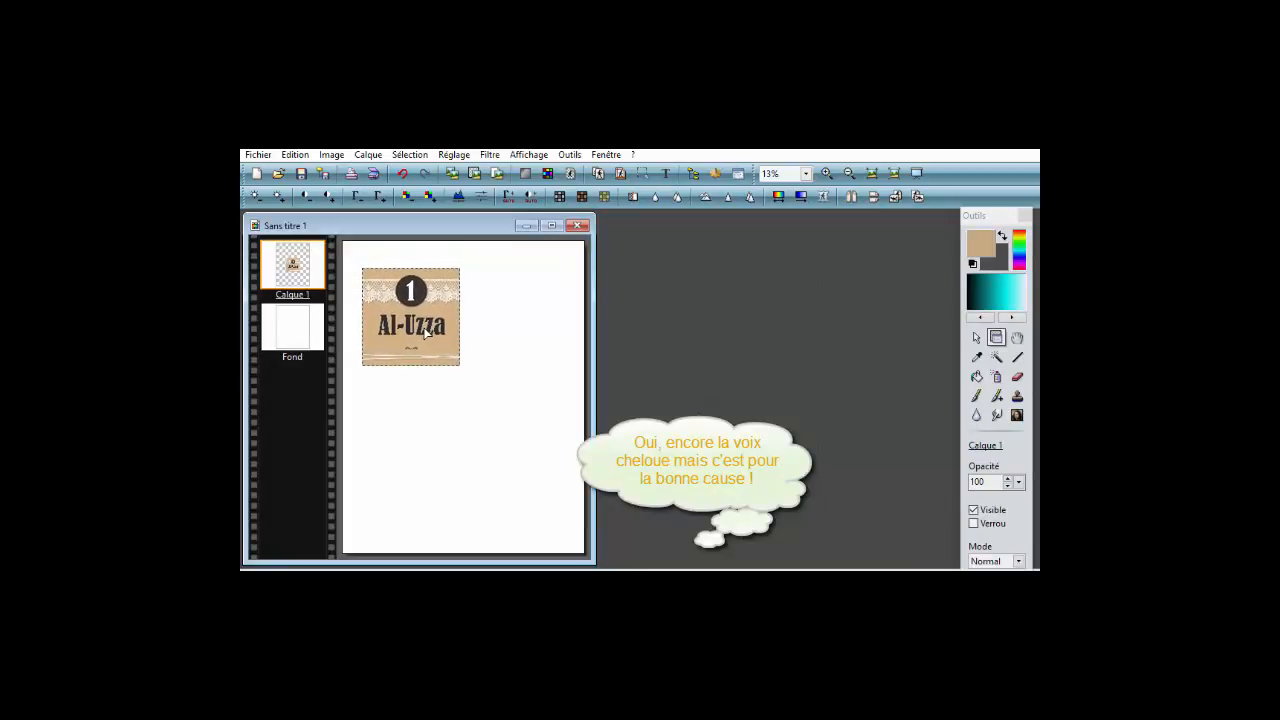
# Add the 2.Ishtar image as a layer, place it right of the Al-Uzza label and align the two in one row.
pyautogui.click(375, 155)
pyautogui.moveTo(380, 178)
pyautogui.click(642, 219)
pyautogui.click(900, 318)
pyautogui.click(920, 496)
pyautogui.moveTo(465, 416); pyautogui.dragTo(514, 349)
pyautogui.moveTo(434, 345); pyautogui.dragTo(437, 360)
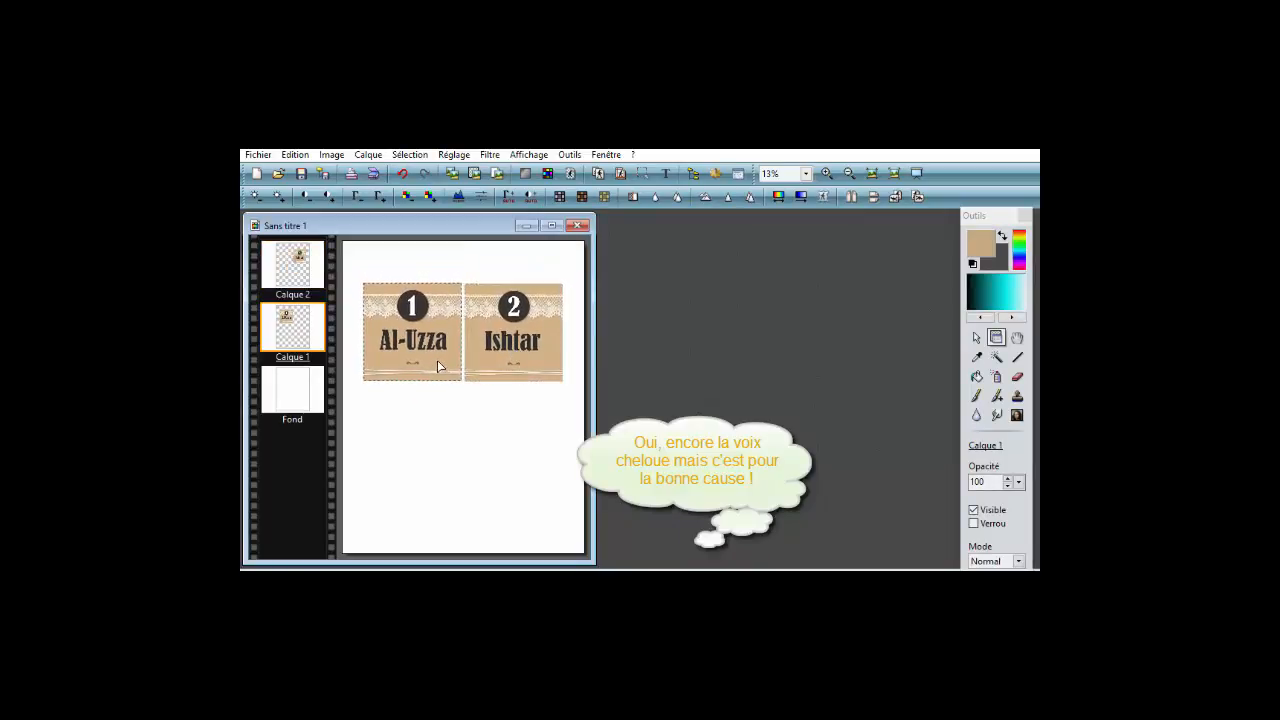
pyautogui.click(505, 364)
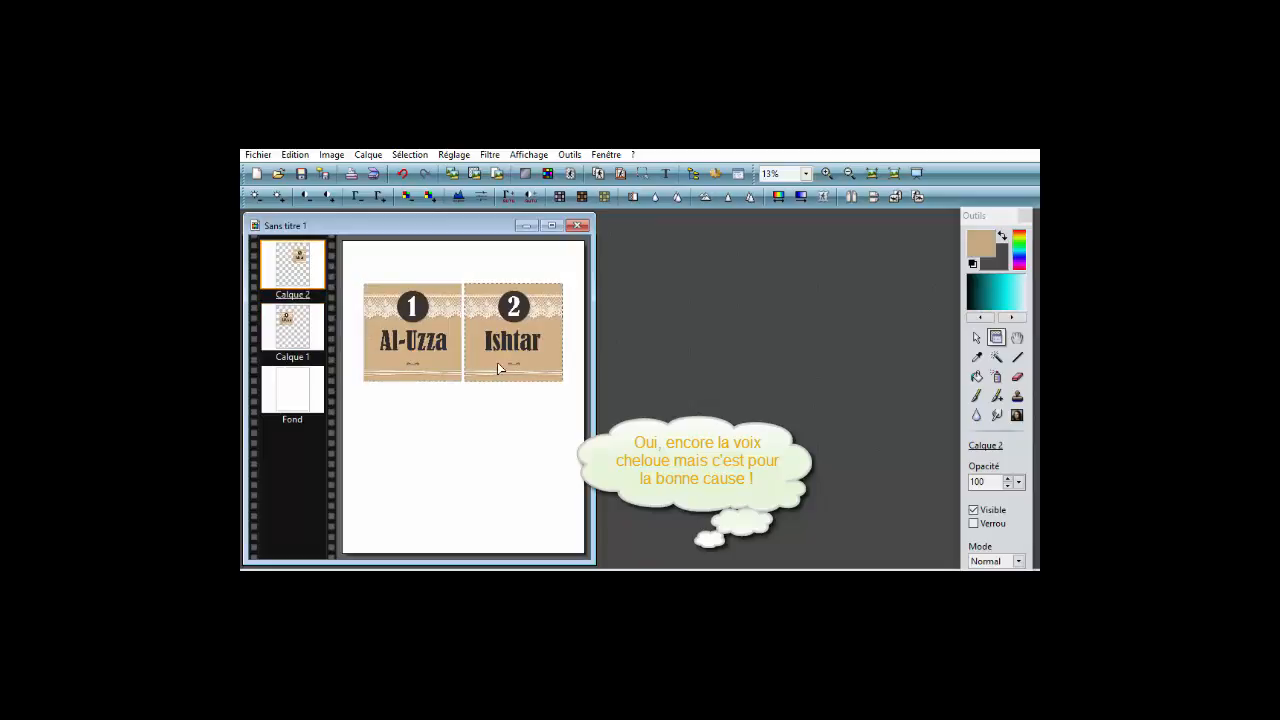
# Add the 3.Hathor image as a layer and place it directly below the Al-Uzza label.
pyautogui.click(367, 156)
pyautogui.moveTo(424, 256)
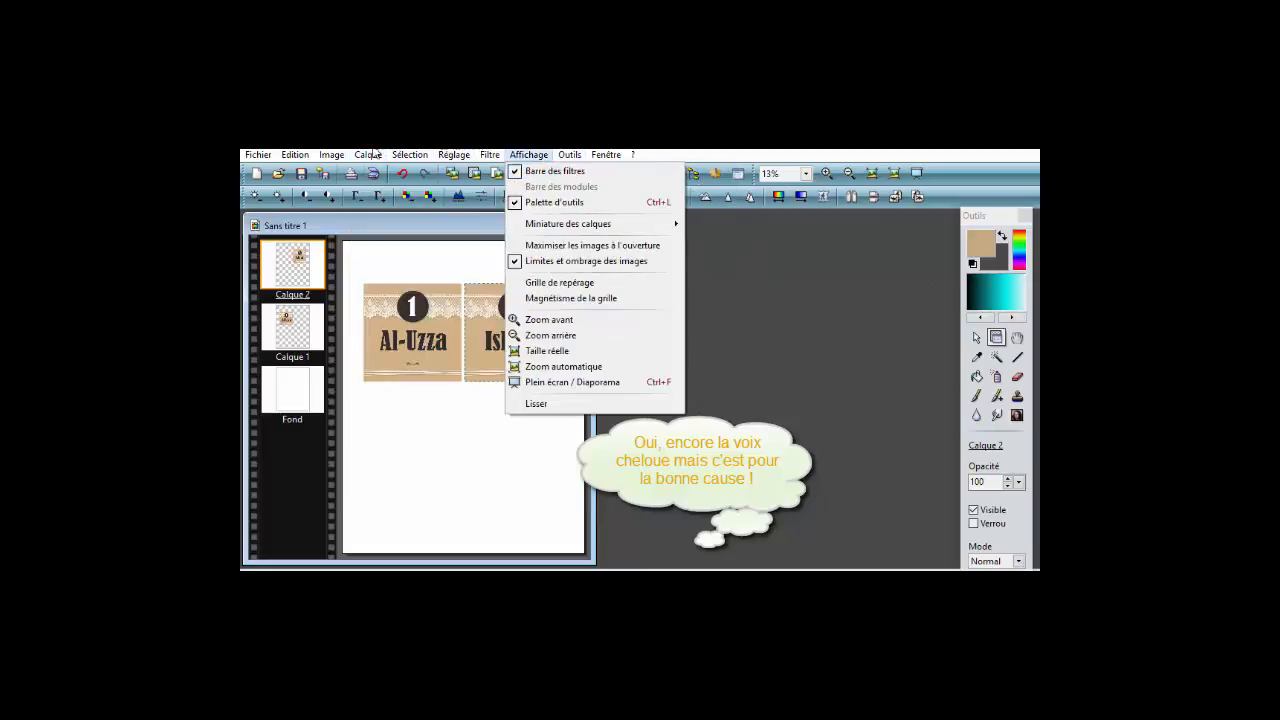
pyautogui.moveTo(534, 171)
pyautogui.click(604, 218)
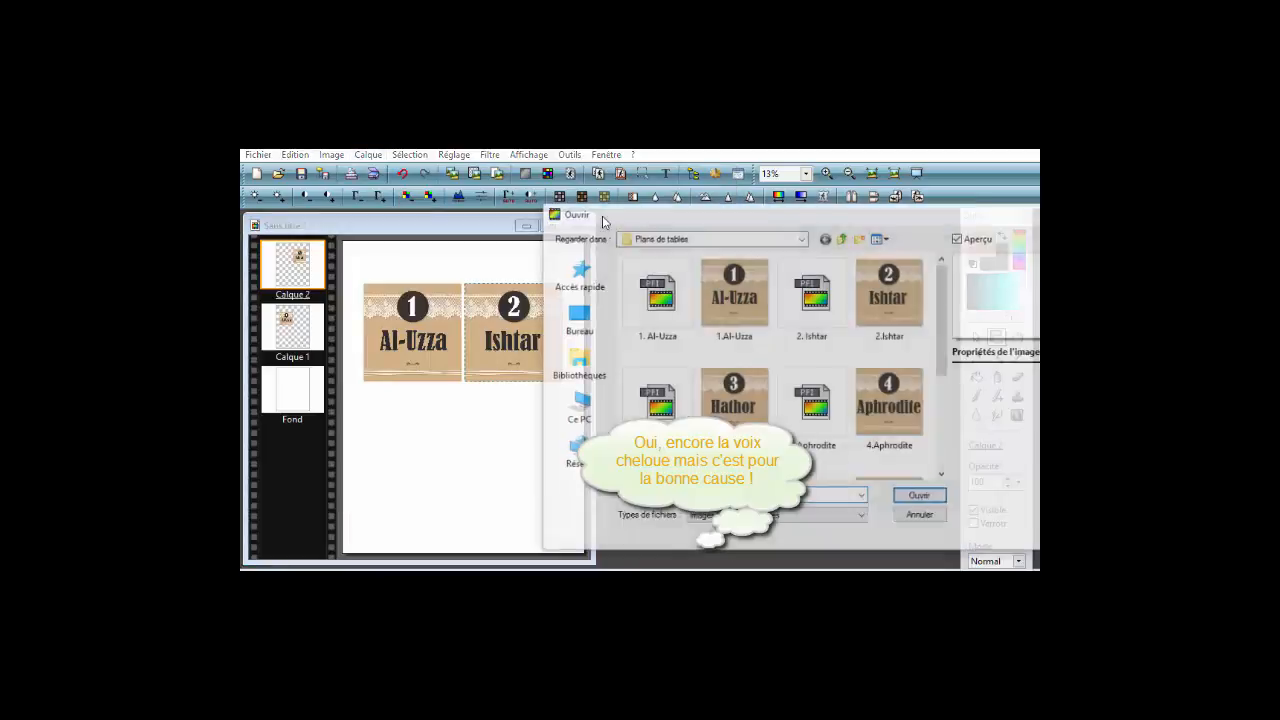
pyautogui.click(755, 393)
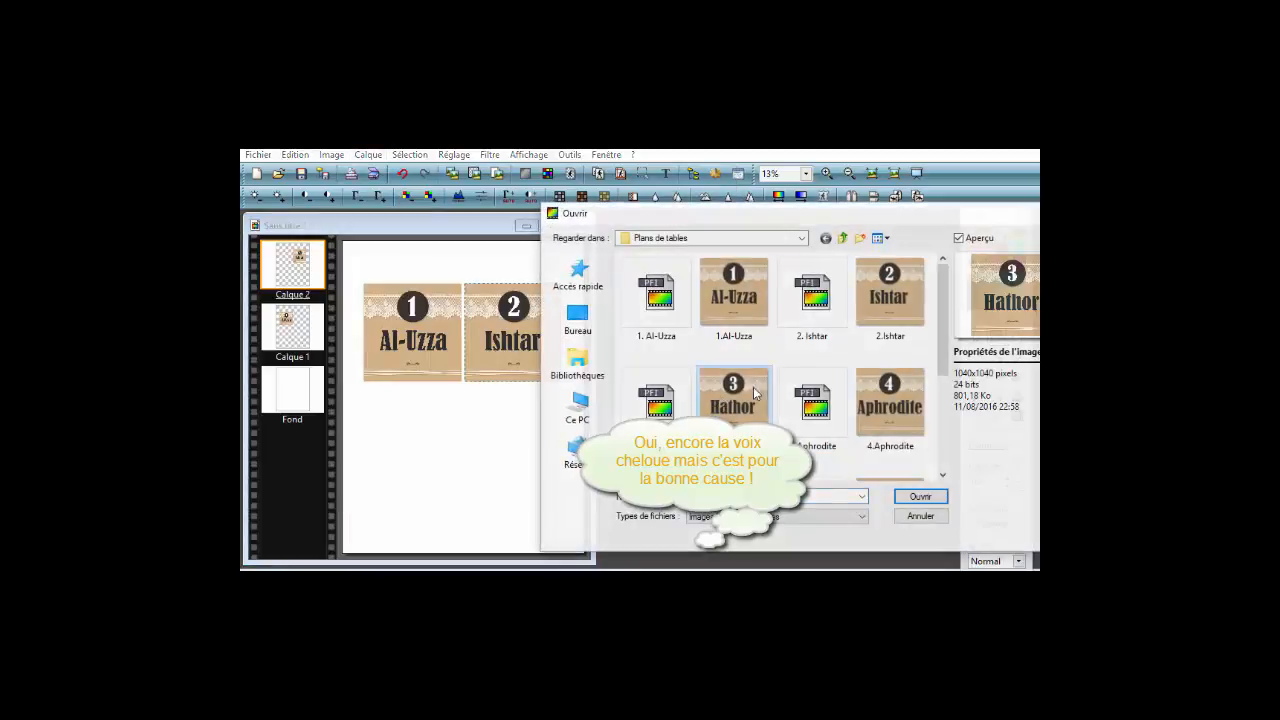
pyautogui.click(920, 496)
pyautogui.moveTo(482, 390); pyautogui.dragTo(433, 441)
# Add the 4.Aphrodite image as a layer and place it below the Ishtar label, in line with Hathor.
pyautogui.click(365, 156)
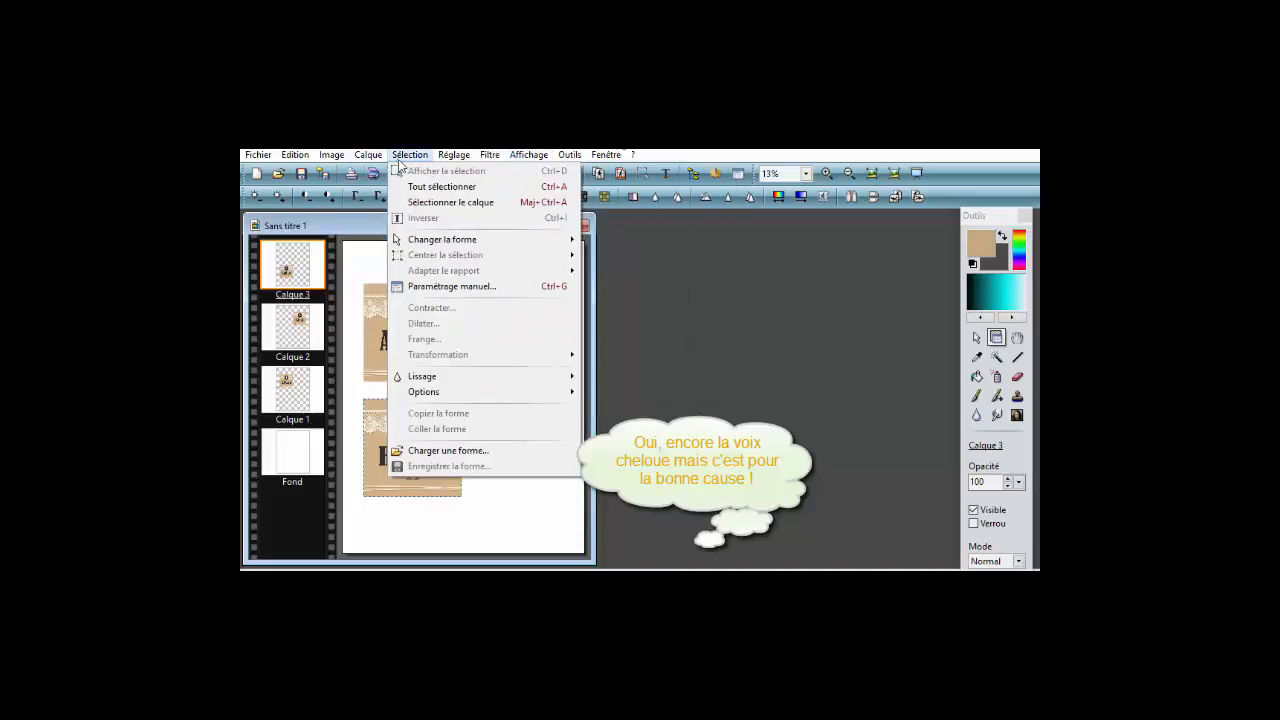
pyautogui.moveTo(506, 171)
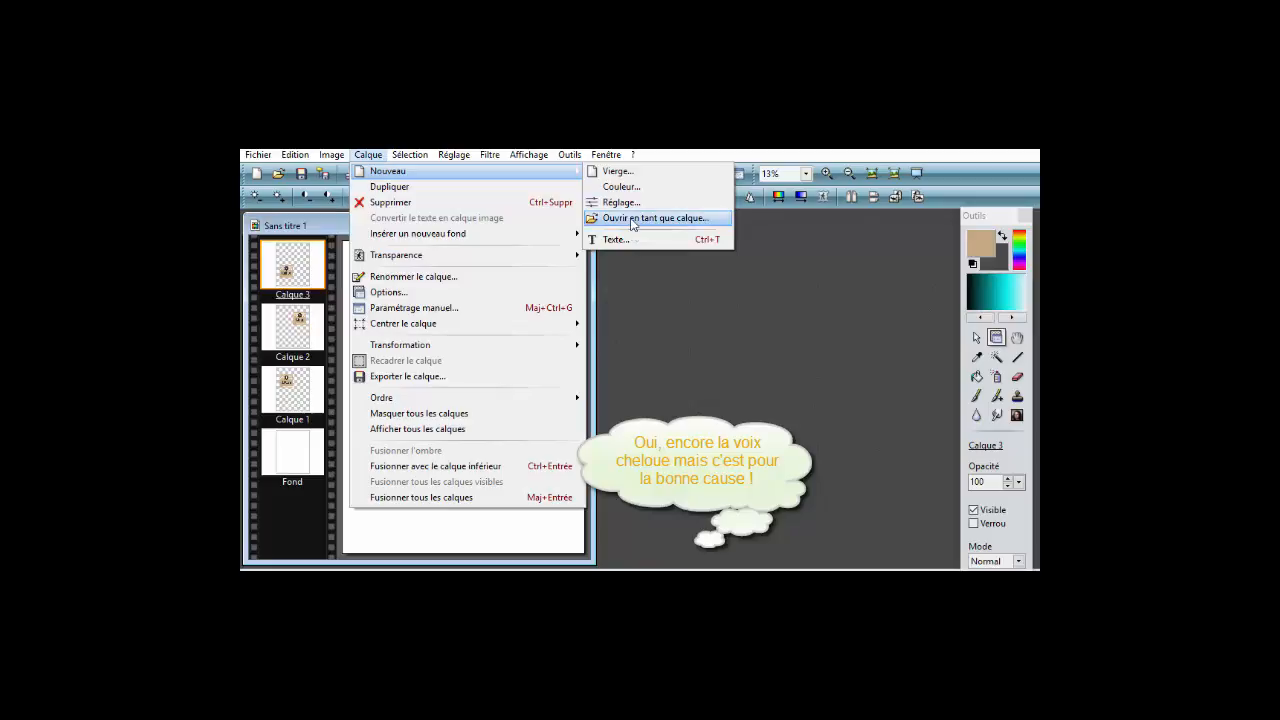
pyautogui.click(655, 218)
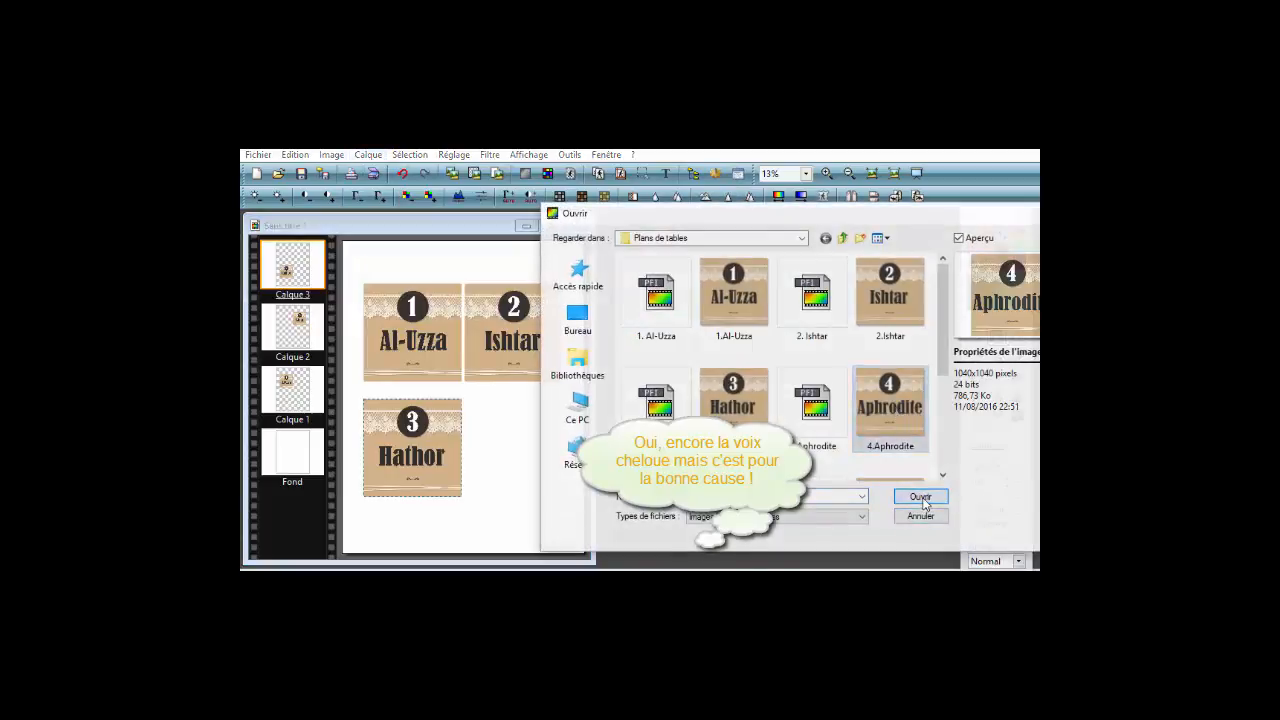
pyautogui.doubleClick(916, 420)
pyautogui.moveTo(482, 403); pyautogui.dragTo(528, 457)
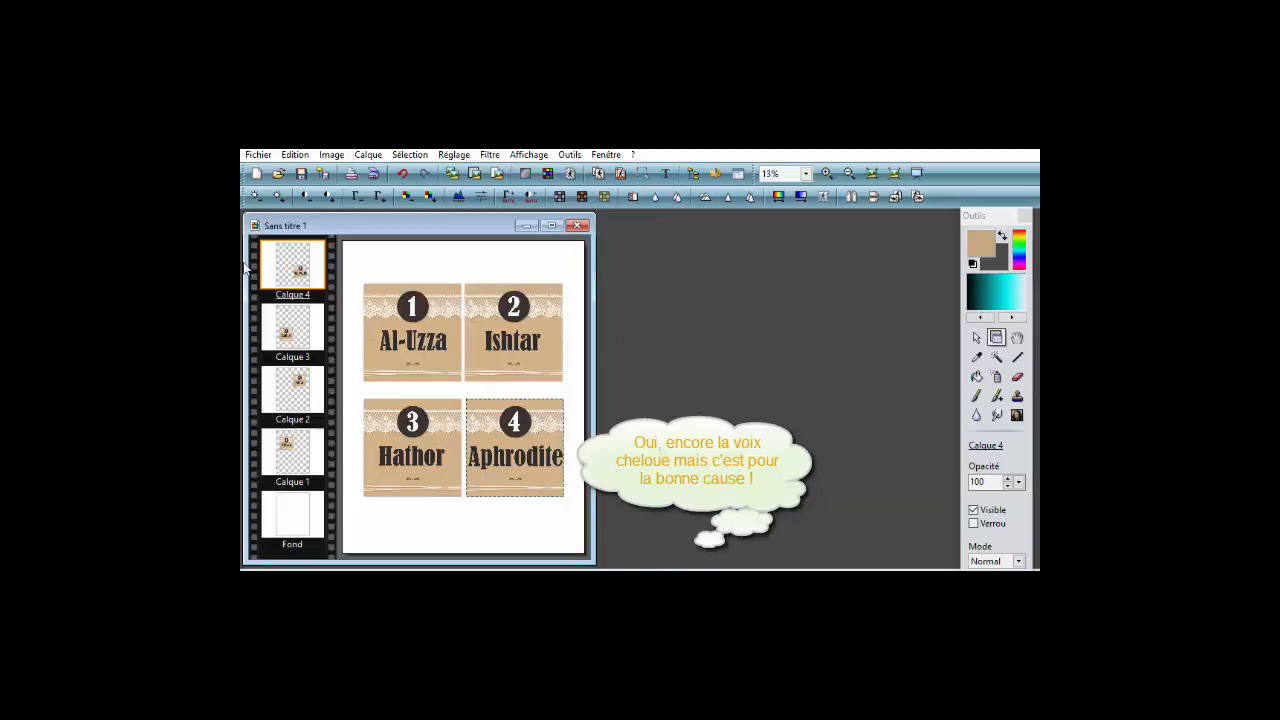
# Save the four-label page in PhotoFiltre (*.pfi) format as "Noms de tables feuille 1" in the Plans de tables folder.
pyautogui.click(256, 156)
pyautogui.click(295, 255)
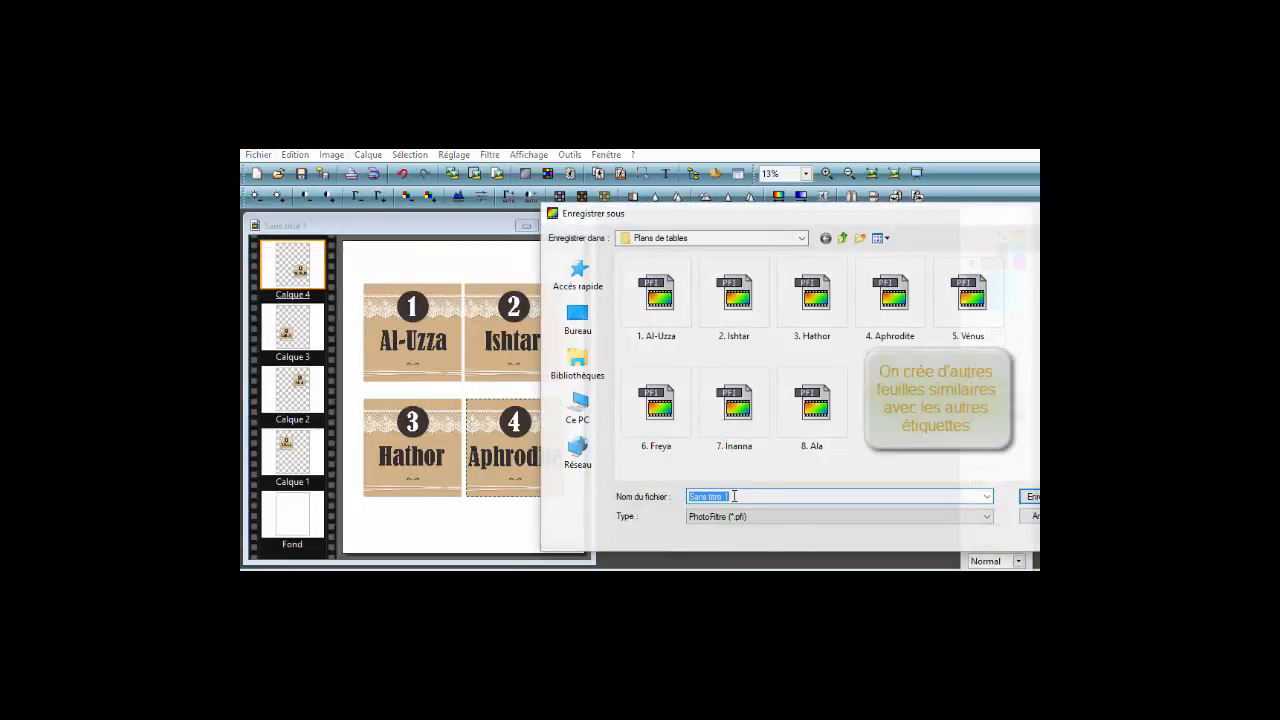
pyautogui.write('Noms')
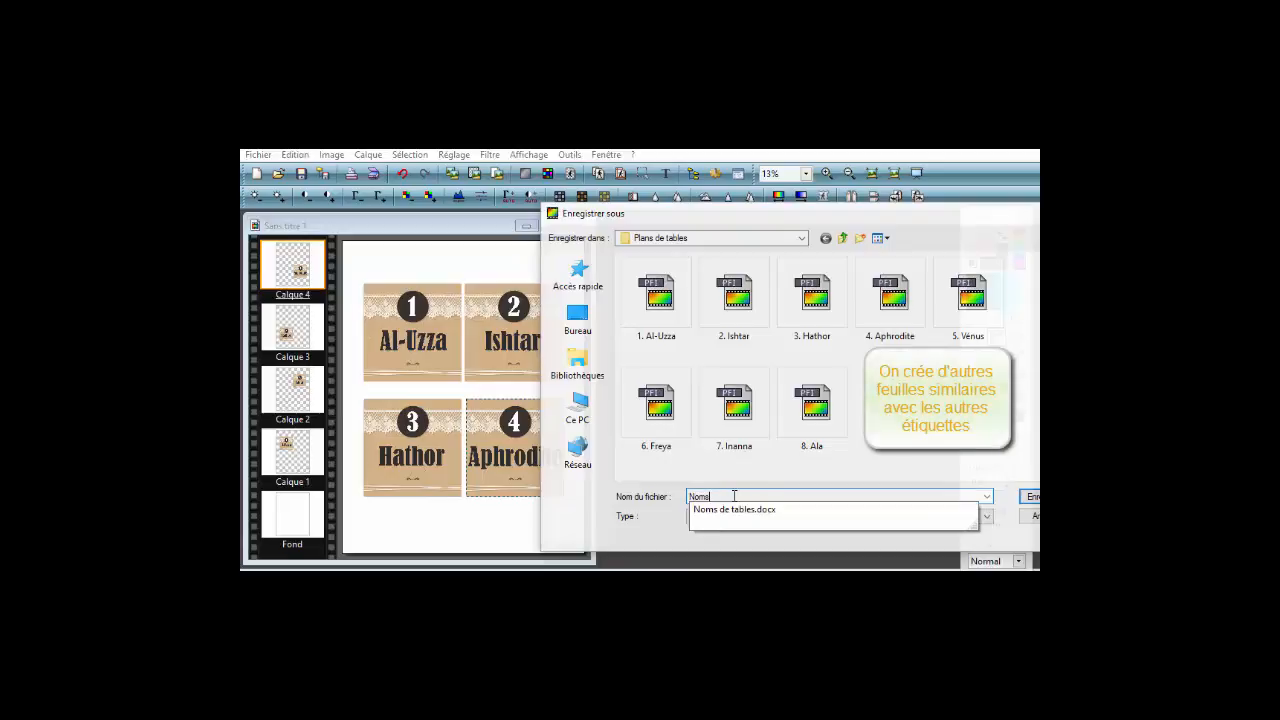
pyautogui.write(' de tables ')
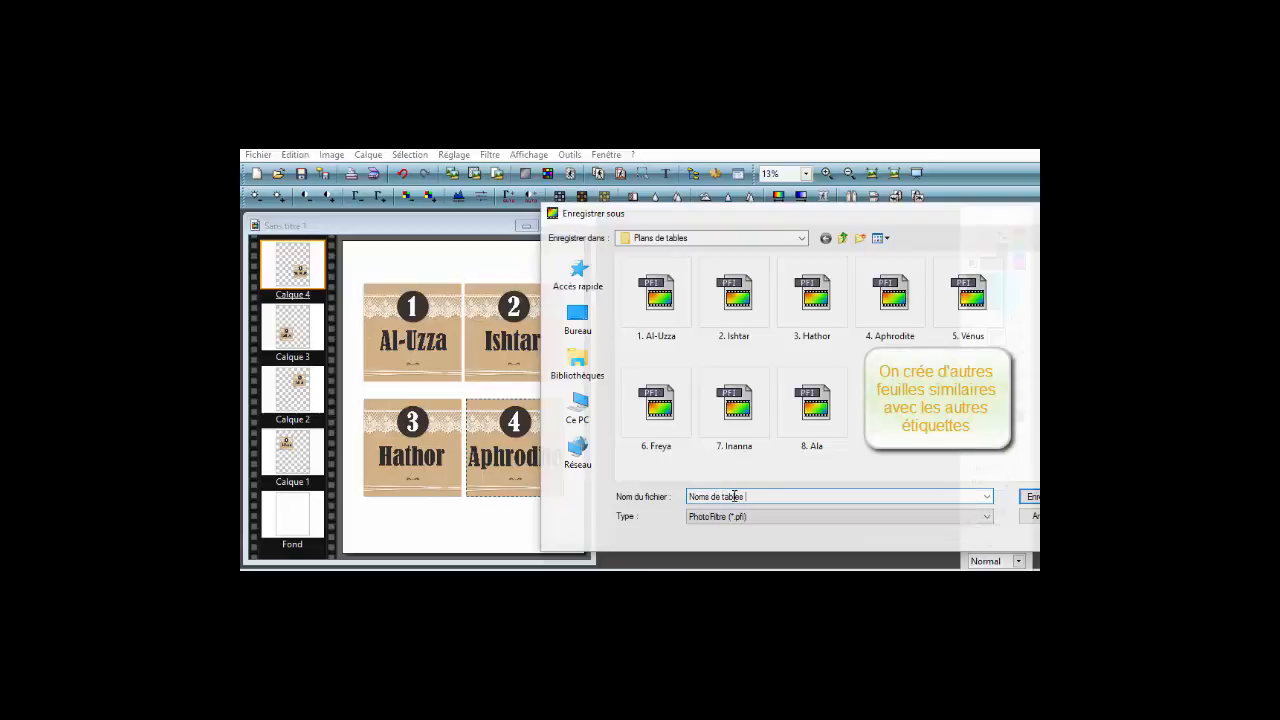
pyautogui.write('feuille 1')
pyautogui.click(1030, 497)
pyautogui.click(762, 367)
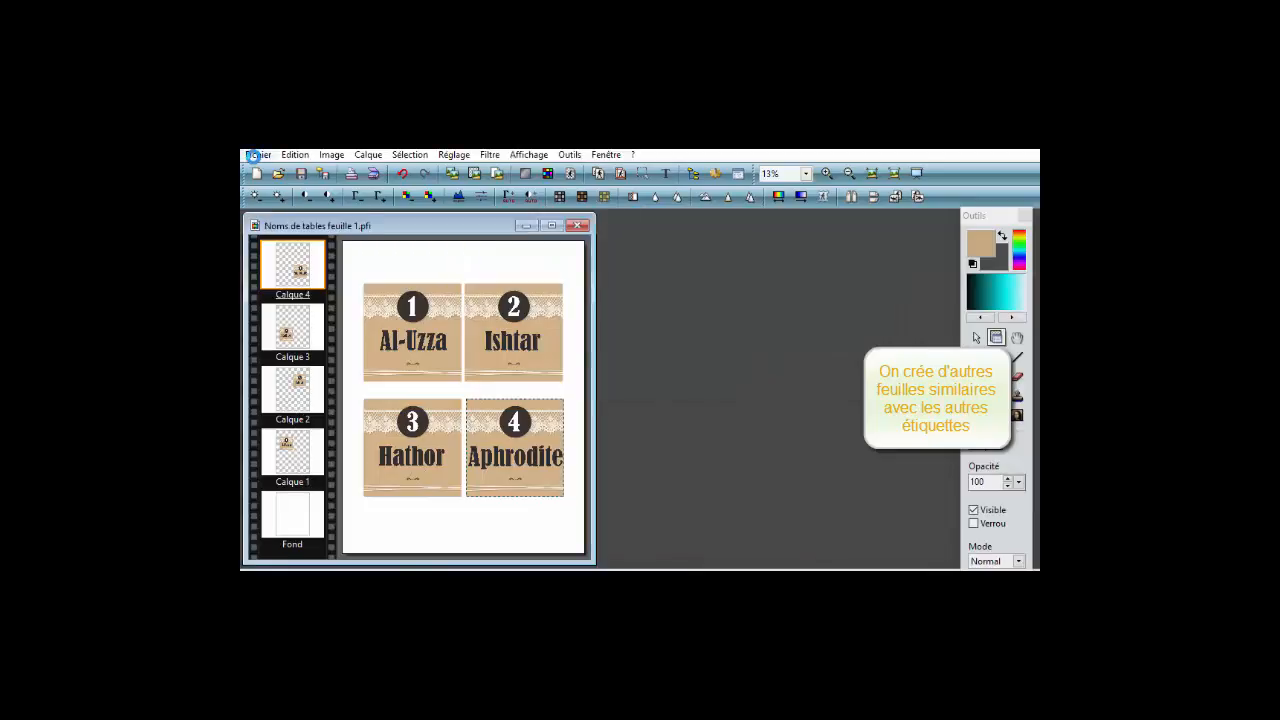
# Save a PNG copy of the first label page as "Noms de tables feuille1.png", accepting the loss of layers and the PNG options.
pyautogui.click(256, 155)
pyautogui.click(306, 256)
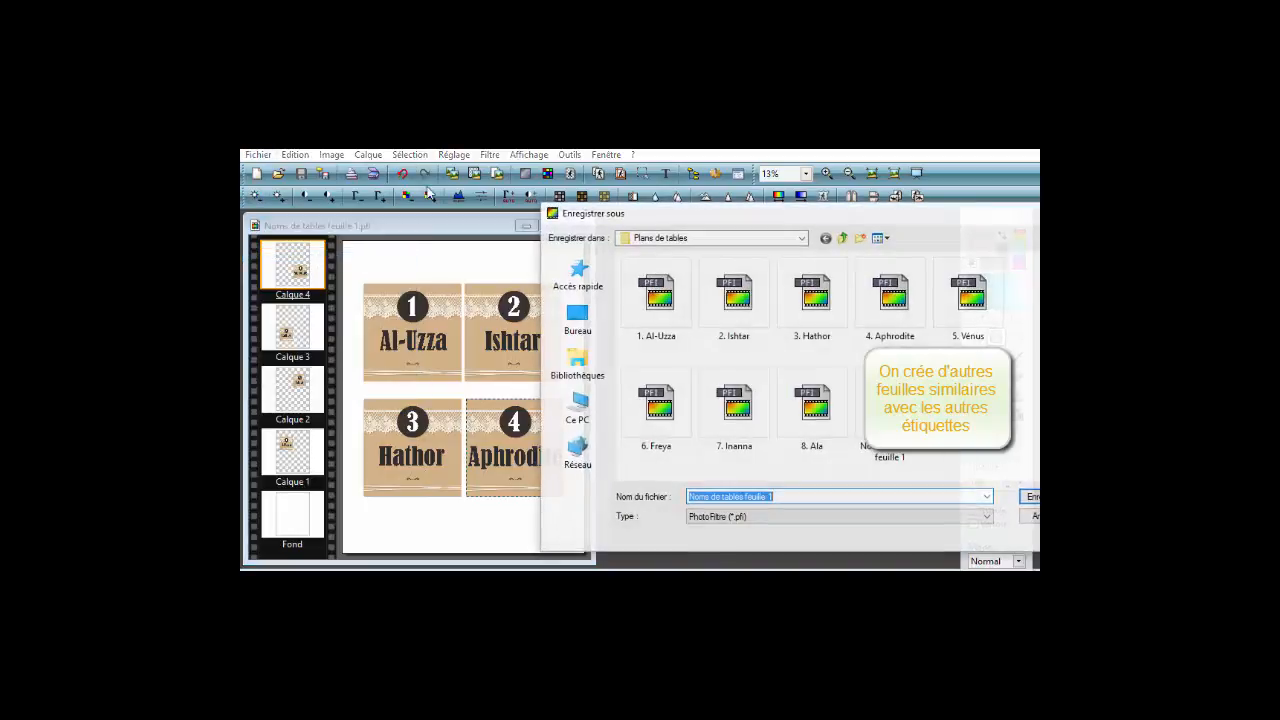
pyautogui.click(771, 516)
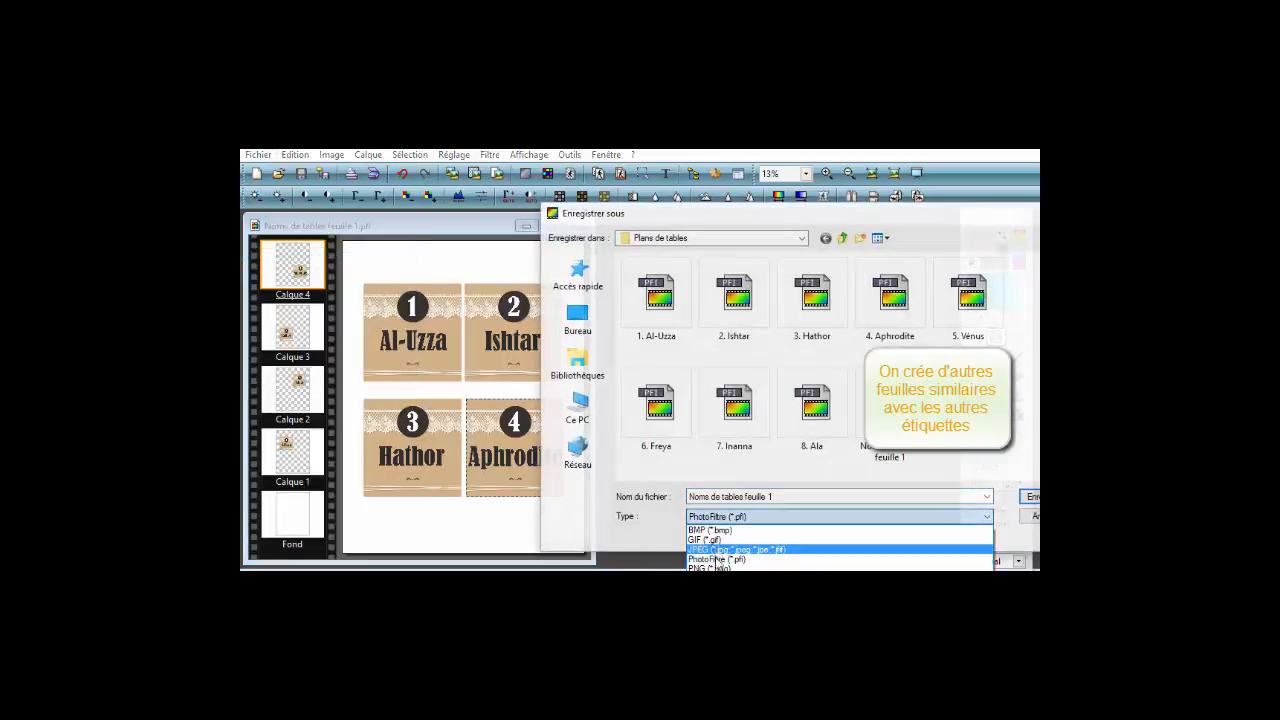
pyautogui.click(720, 567)
pyautogui.click(768, 497)
pyautogui.click(768, 497)
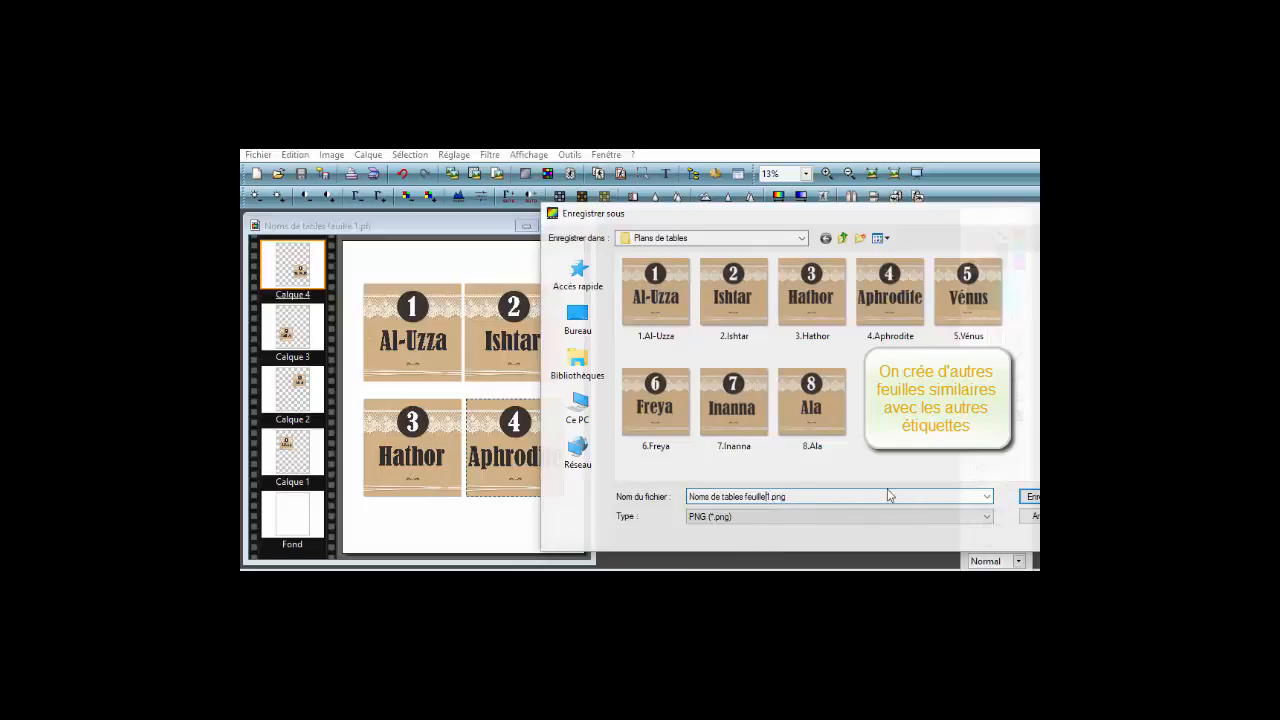
pyautogui.click(1030, 497)
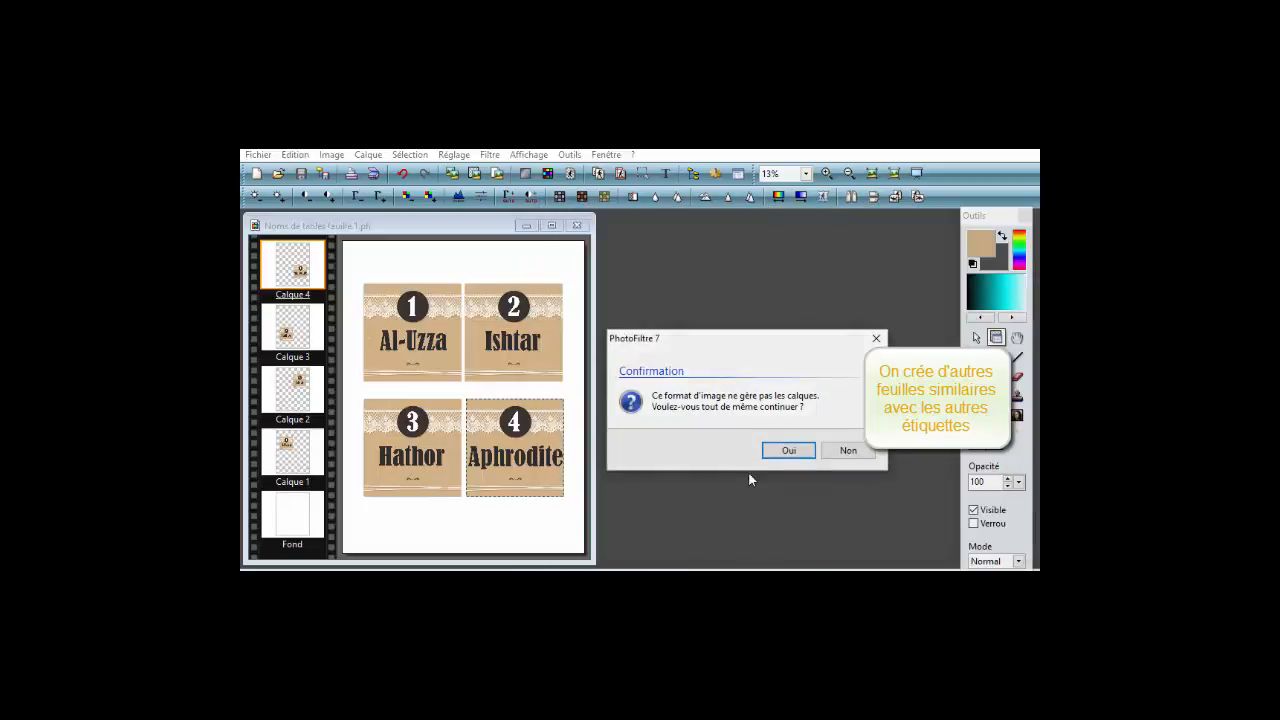
pyautogui.click(787, 450)
pyautogui.click(786, 439)
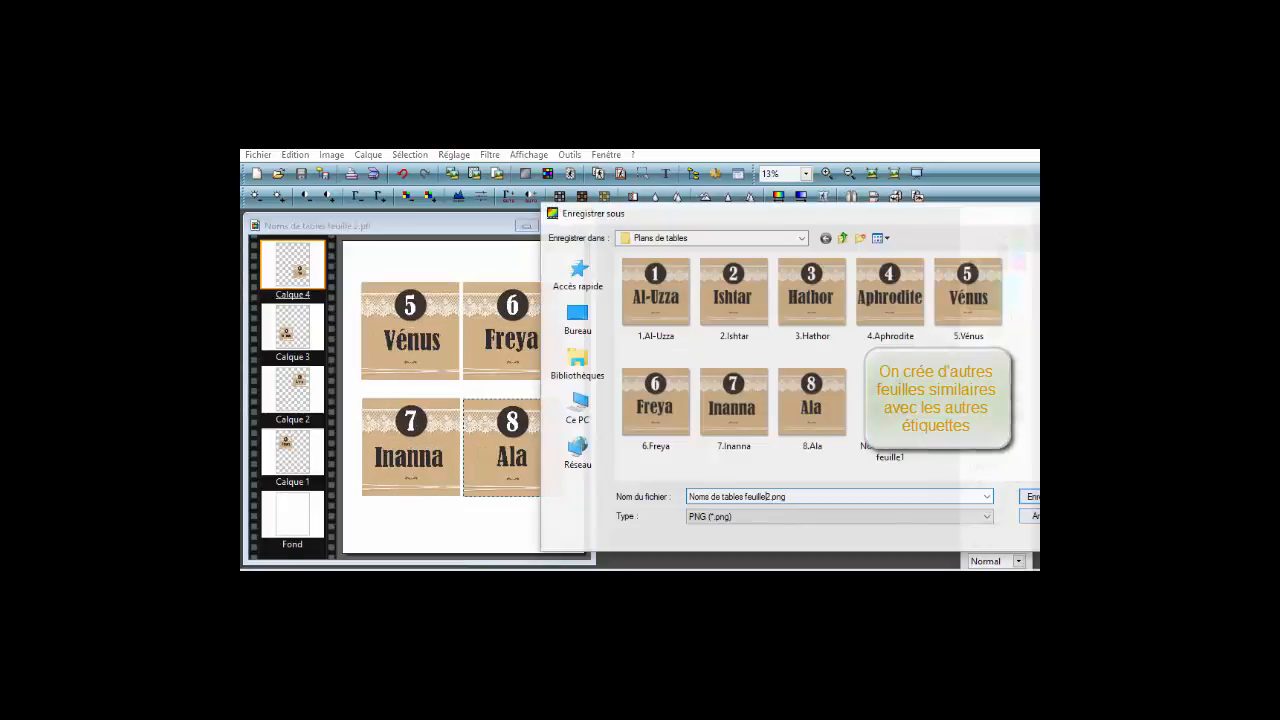
# Save the second page with labels 5 to 8 as "Noms de tables feuille2.png", accepting the loss of layers and the PNG options.
pyautogui.press('Return')
pyautogui.click(777, 449)
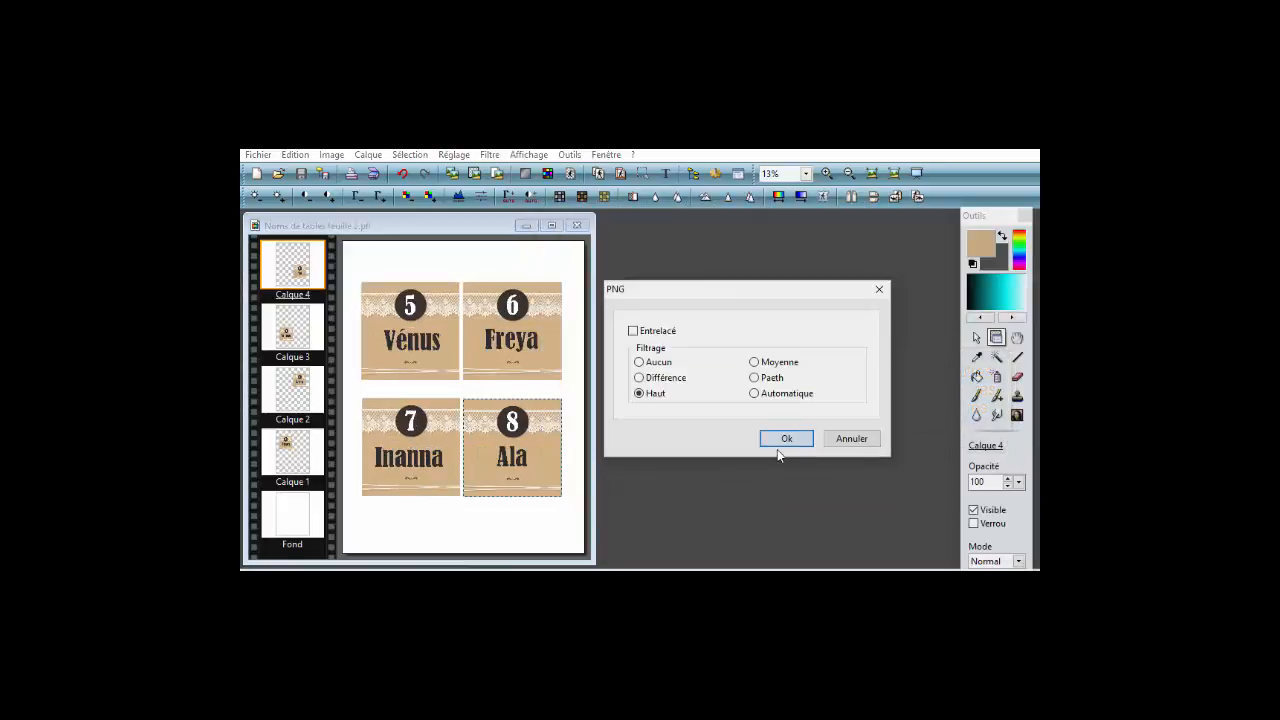
pyautogui.click(780, 443)
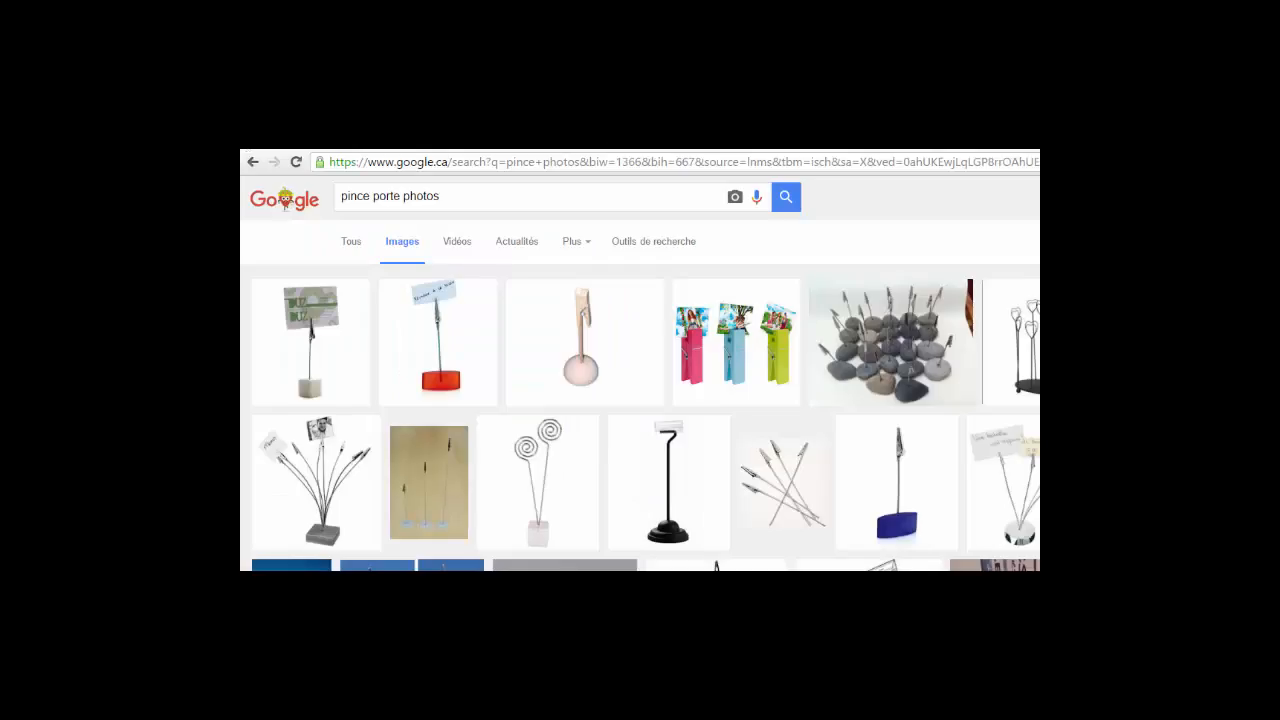
# Look through the Google image results for "pince porte photos" and enlarge the first clip holder with a pale cube base.
pyautogui.scroll(-1, 285, 187)
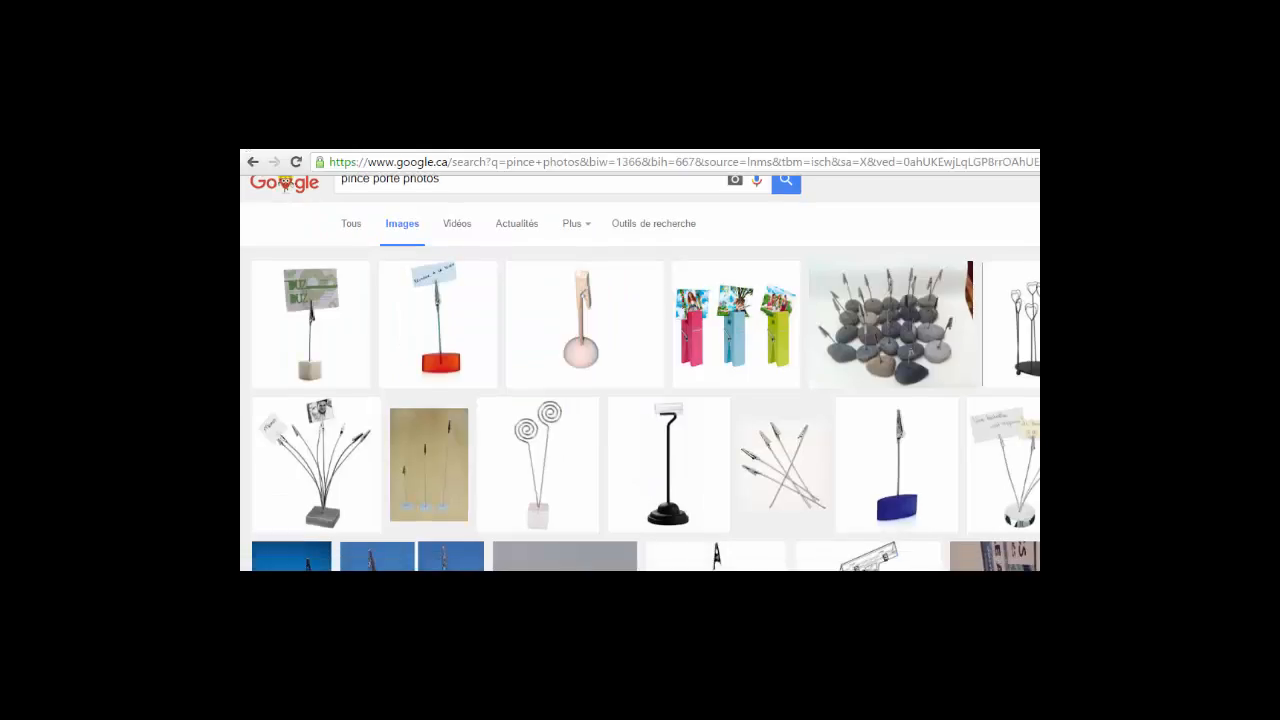
pyautogui.scroll(-1, 285, 187)
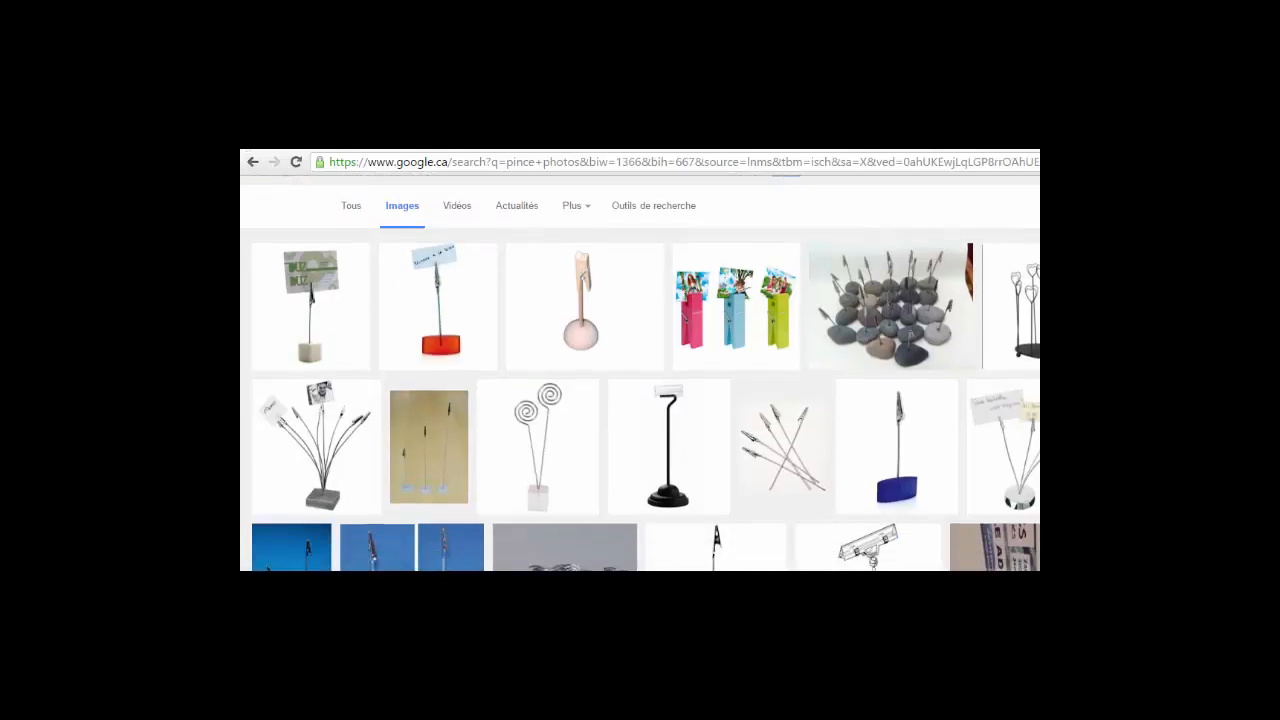
pyautogui.click(312, 317)
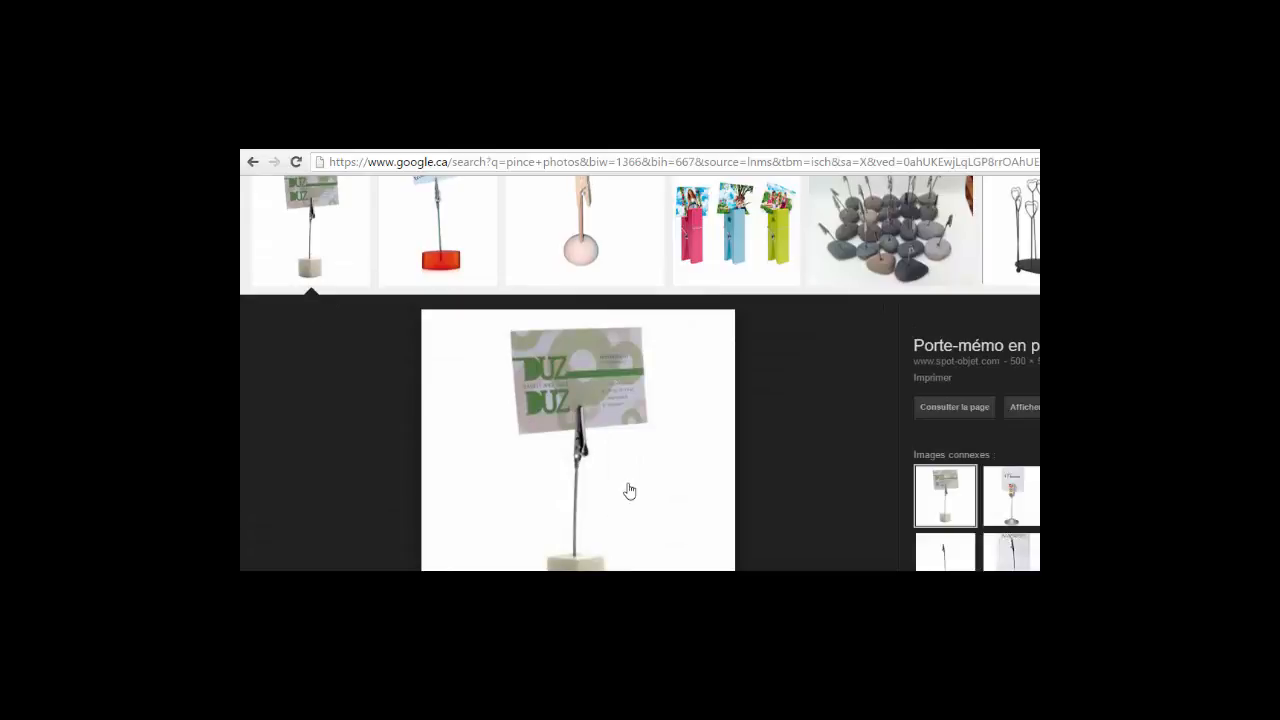